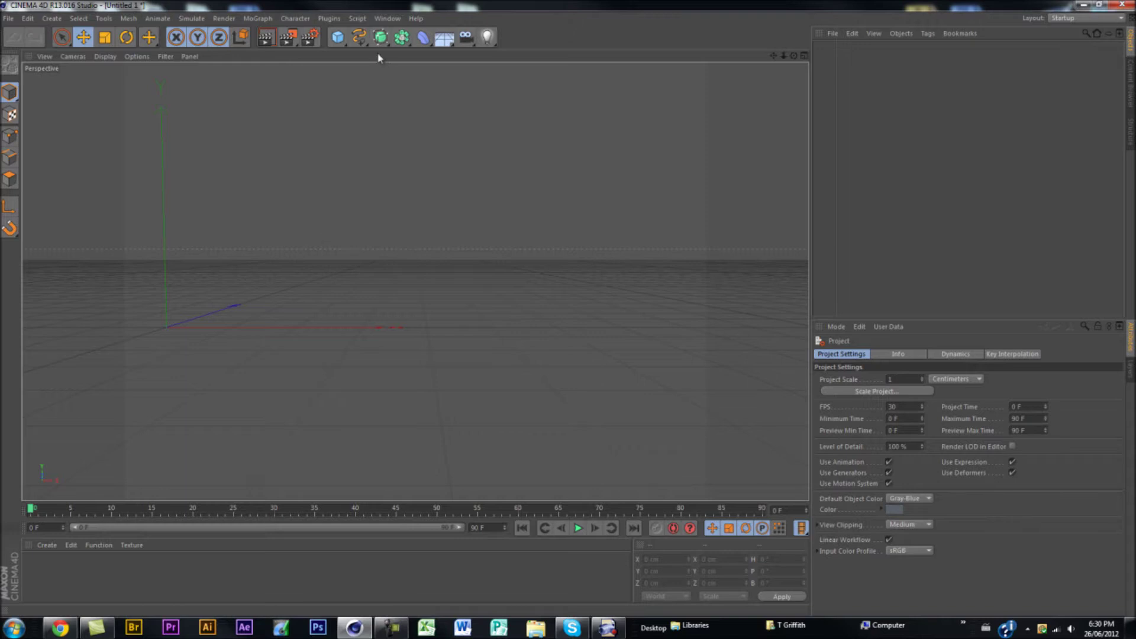
{"action": "left_click_drag", "start_coordinate": [337, 37], "coordinate": [356, 46]}
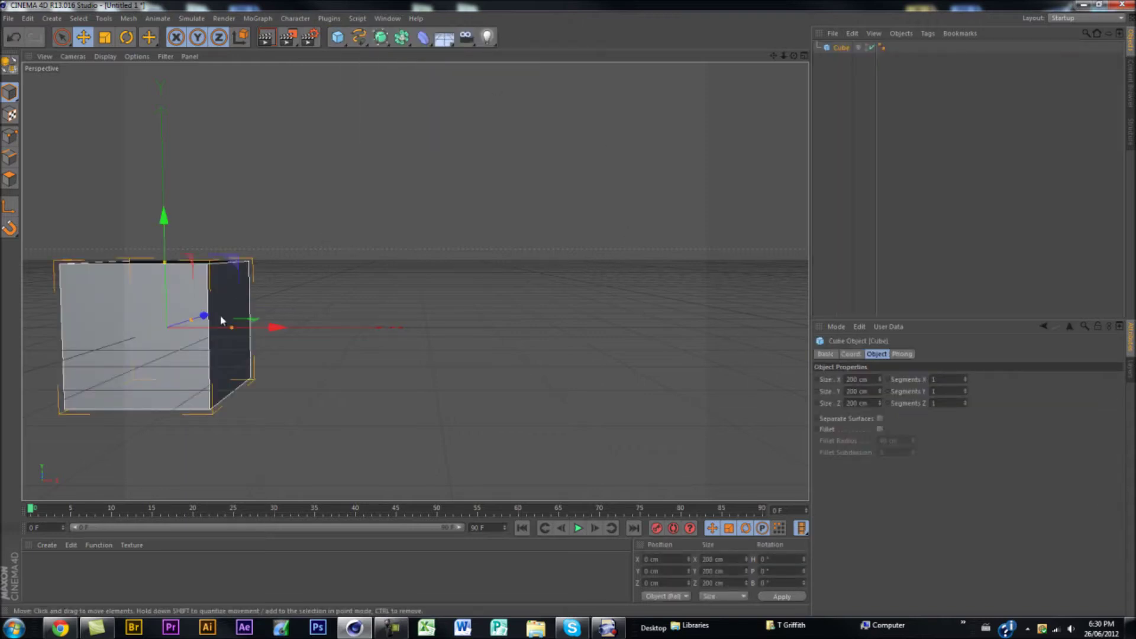
{"action": "left_click_drag", "start_coordinate": [232, 328], "coordinate": [630, 329]}
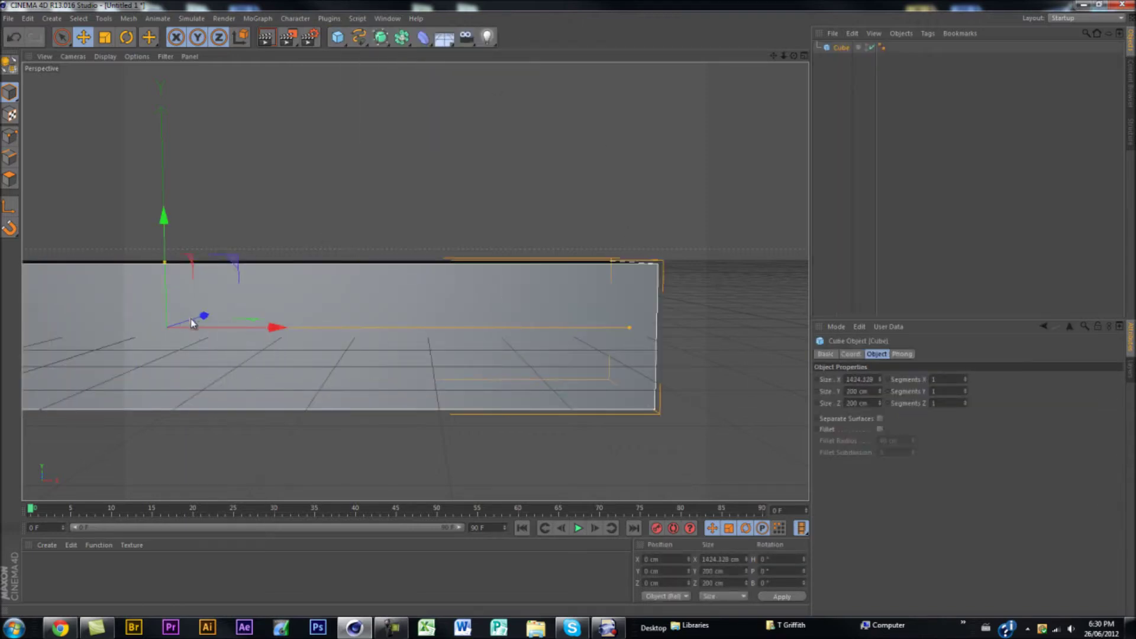
{"action": "left_click_drag", "start_coordinate": [191, 322], "coordinate": [167, 329]}
{"action": "left_click_drag", "start_coordinate": [629, 329], "coordinate": [447, 386]}
{"action": "left_click_drag", "start_coordinate": [402, 311], "coordinate": [504, 265], "text": "alt"}
{"action": "left_click_drag", "start_coordinate": [427, 249], "coordinate": [388, 292]}
{"action": "scroll", "coordinate": [375, 369], "scroll_direction": "up", "scroll_amount": 5}
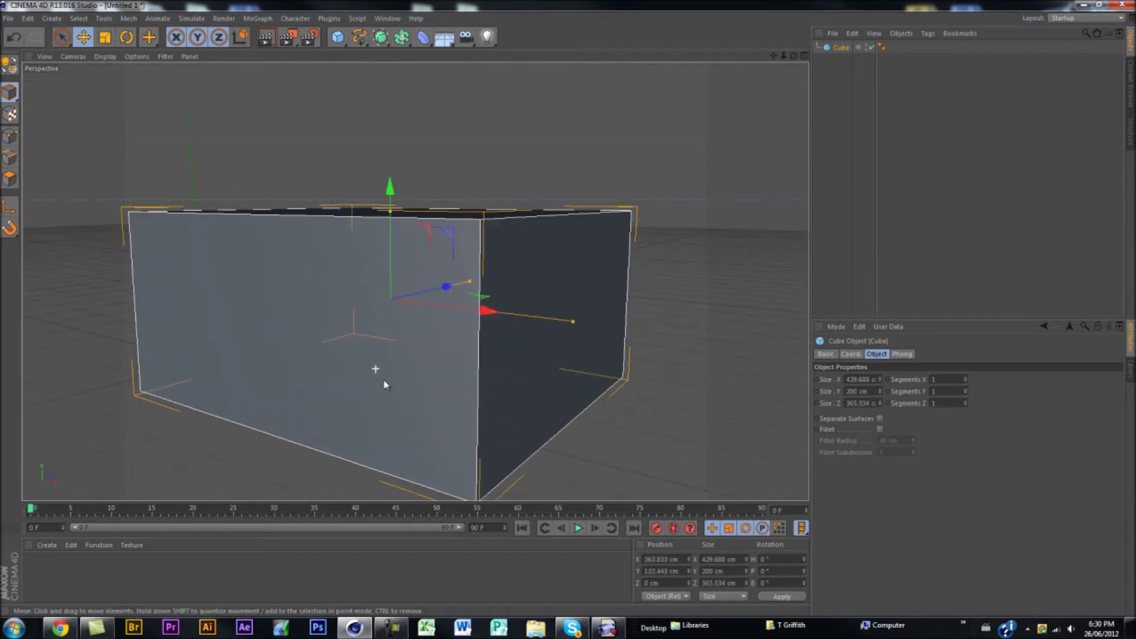
{"action": "left_click_drag", "start_coordinate": [783, 57], "coordinate": [574, 285]}
{"action": "scroll", "coordinate": [569, 310], "scroll_direction": "up", "scroll_amount": 3}
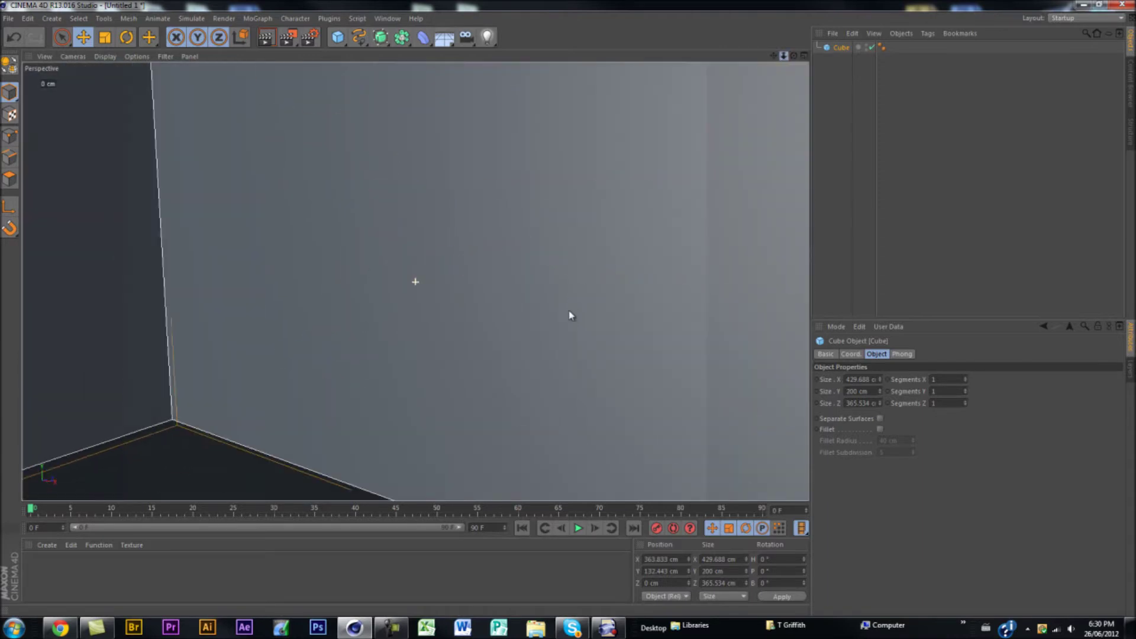
{"action": "scroll", "coordinate": [568, 310], "scroll_direction": "down", "scroll_amount": 6}
{"action": "left_click_drag", "start_coordinate": [581, 220], "coordinate": [673, 214]}
{"action": "left_click_drag", "start_coordinate": [425, 247], "coordinate": [340, 223]}
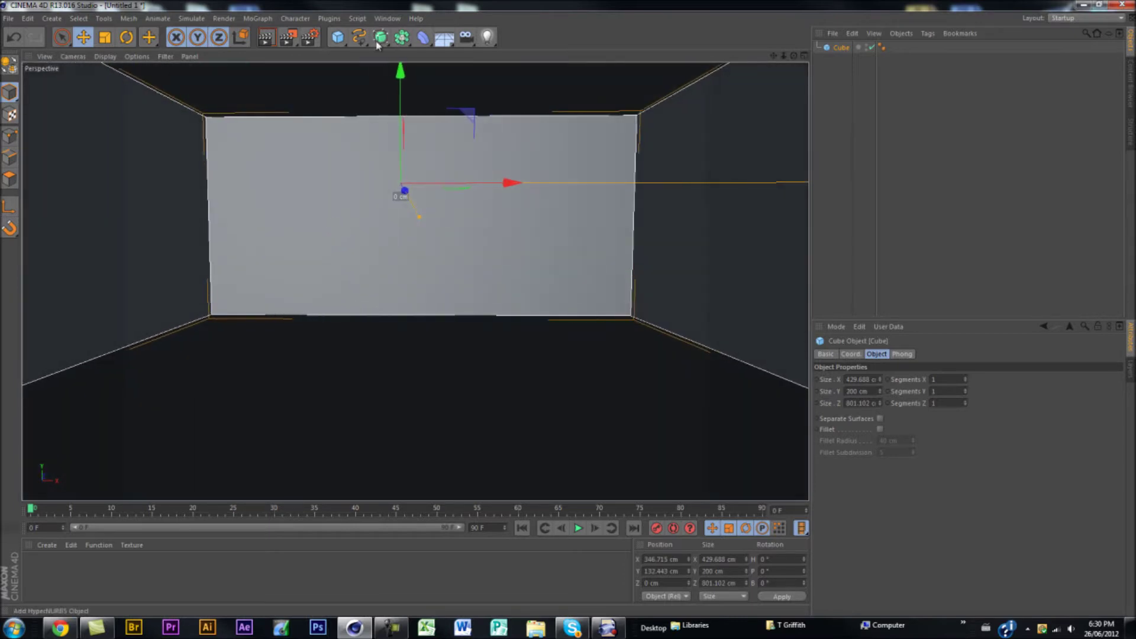
Step: Add a new default cube and delete the first, oversized cube
{"action": "left_click_drag", "start_coordinate": [345, 45], "coordinate": [432, 49]}
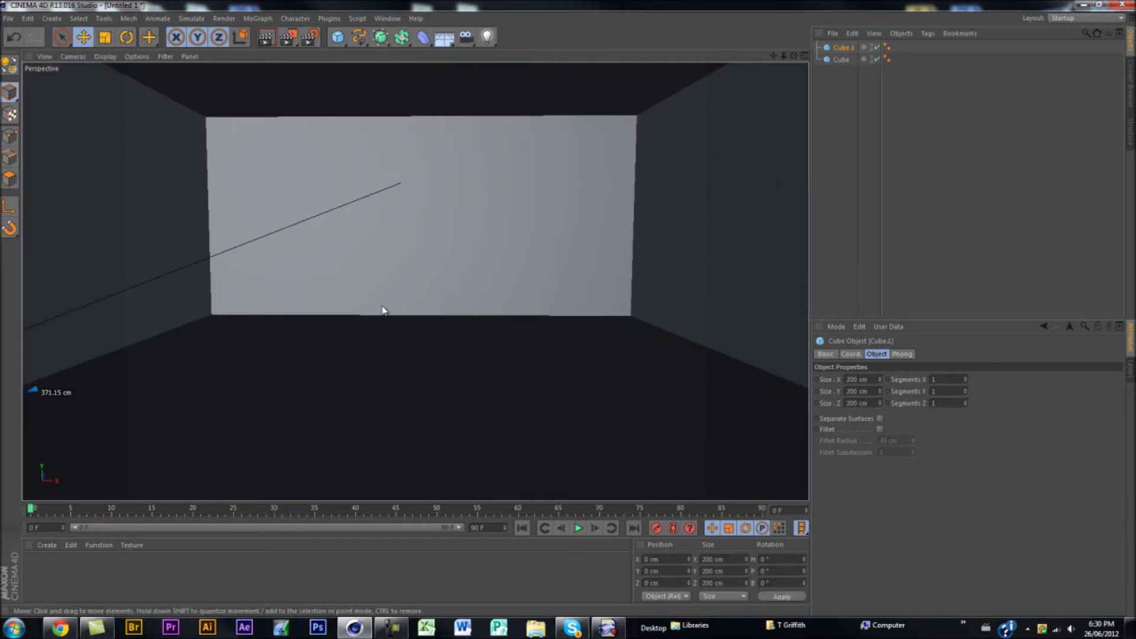
{"action": "left_click", "coordinate": [850, 354]}
{"action": "left_click", "coordinate": [845, 60]}
{"action": "key", "text": "Delete"}
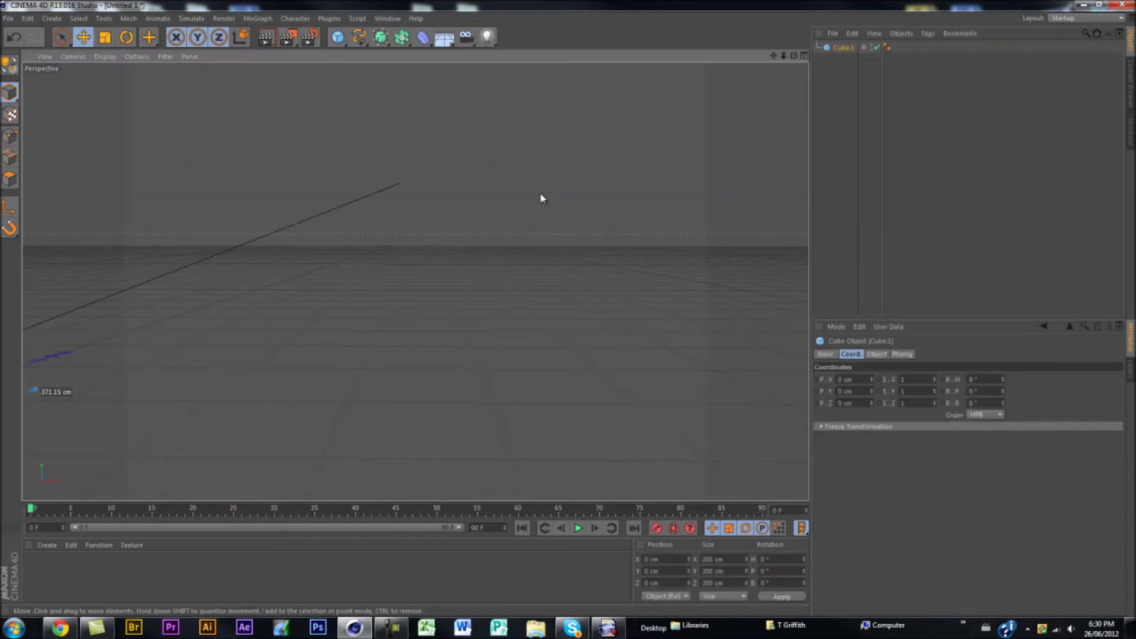
Step: Reshape the cube into a flat slab about 277 cm wide, 72 cm high and 431 cm deep
{"action": "left_click_drag", "start_coordinate": [417, 271], "coordinate": [413, 314], "text": "alt"}
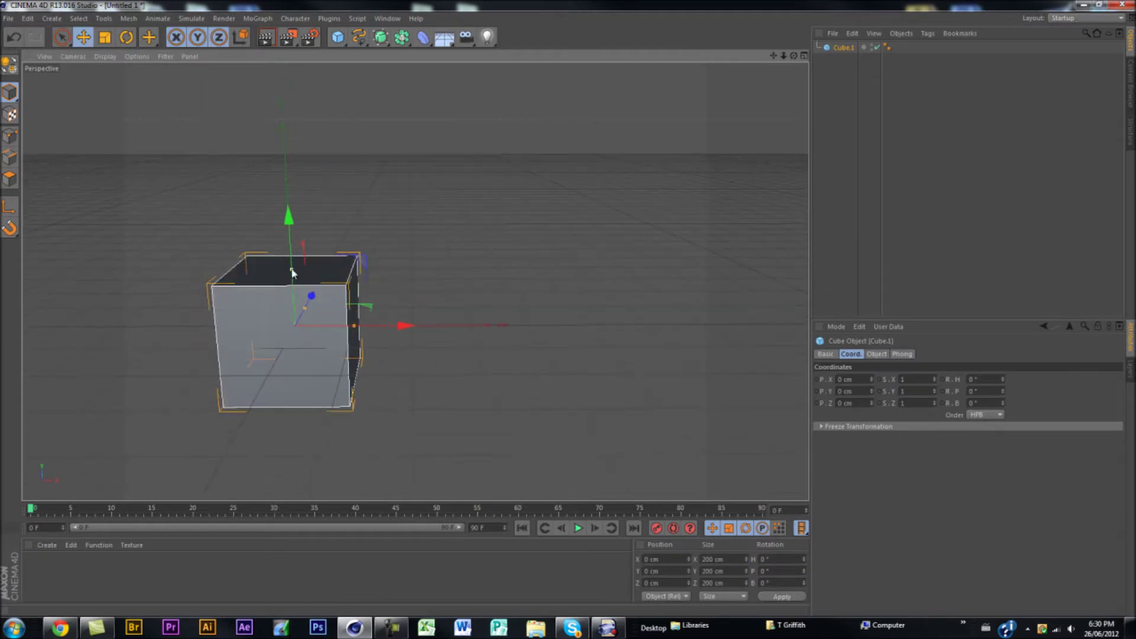
{"action": "left_click_drag", "start_coordinate": [292, 269], "coordinate": [294, 306]}
{"action": "left_click_drag", "start_coordinate": [355, 327], "coordinate": [396, 329]}
{"action": "left_click_drag", "start_coordinate": [391, 332], "coordinate": [257, 369], "text": "alt"}
{"action": "left_click_drag", "start_coordinate": [381, 265], "coordinate": [415, 254]}
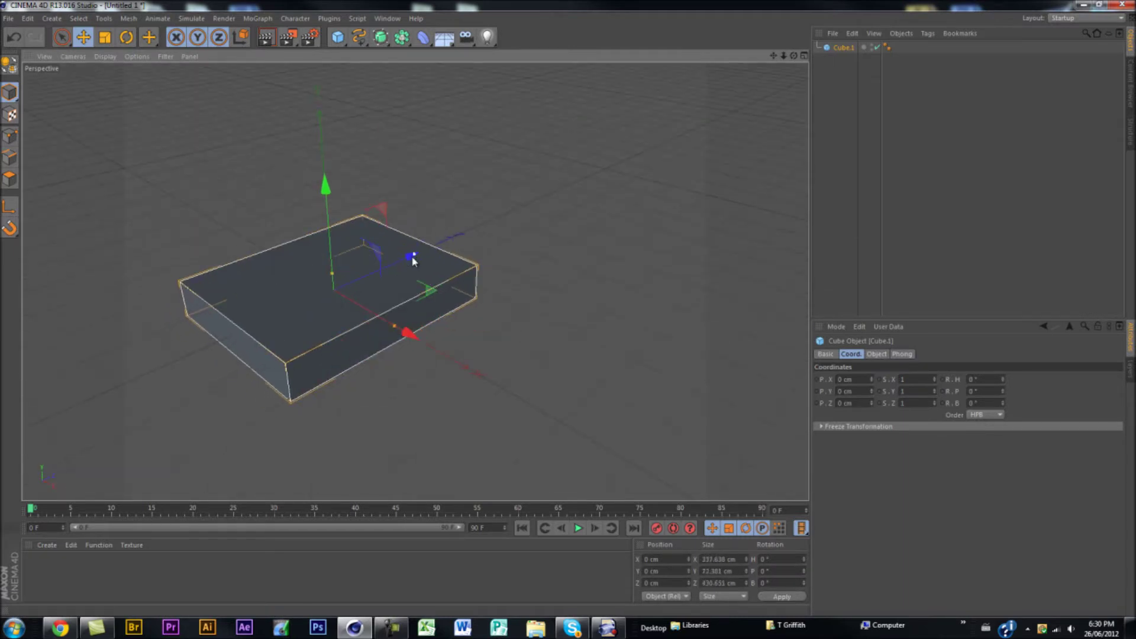
{"action": "left_click_drag", "start_coordinate": [406, 329], "coordinate": [378, 318]}
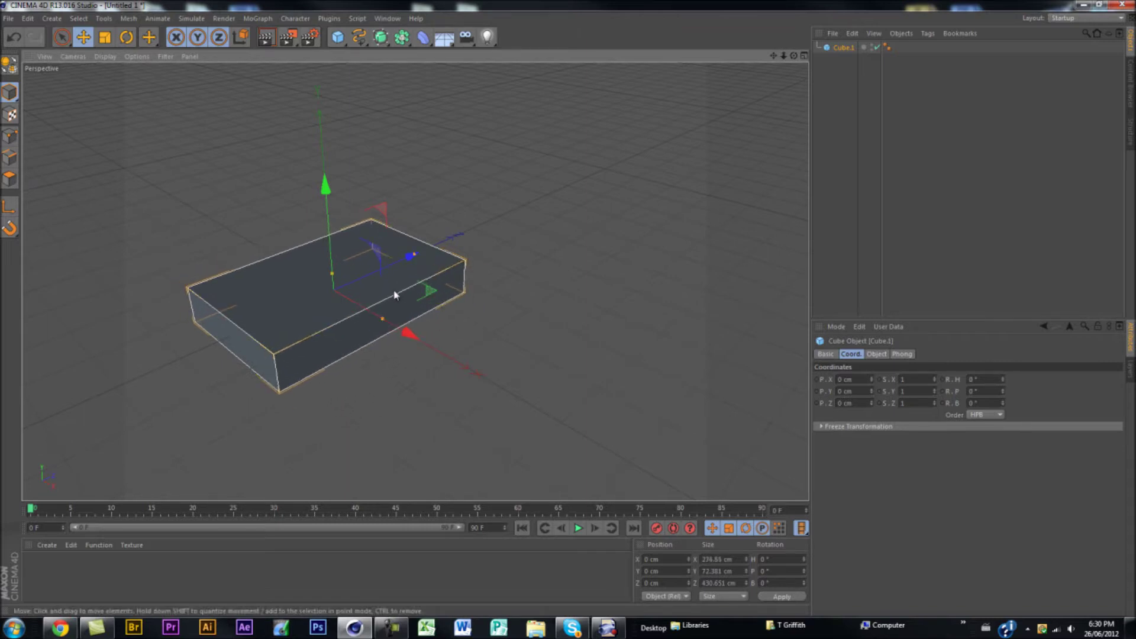
Step: Reduce the slab's depth to about 331 cm and its height to about 47 cm
{"action": "left_click_drag", "start_coordinate": [413, 254], "coordinate": [398, 266]}
{"action": "left_click_drag", "start_coordinate": [409, 313], "coordinate": [512, 225], "text": "alt"}
{"action": "middle_click_drag", "start_coordinate": [512, 225], "coordinate": [619, 203], "text": "alt"}
{"action": "right_click_drag", "start_coordinate": [372, 259], "coordinate": [360, 312], "text": "alt"}
{"action": "left_click_drag", "start_coordinate": [360, 311], "coordinate": [407, 359], "text": "alt"}
{"action": "mouse_move", "coordinate": [382, 285]}
{"action": "left_mouse_down"}
{"action": "mouse_move", "coordinate": [384, 297]}
{"action": "mouse_move", "coordinate": [350, 238]}
{"action": "mouse_move", "coordinate": [375, 228]}
{"action": "mouse_move", "coordinate": [393, 307]}
{"action": "mouse_move", "coordinate": [407, 309]}
{"action": "mouse_move", "coordinate": [400, 279]}
{"action": "left_mouse_up"}
Step: Copy and paste the slab, and raise the copy above the original to about 63 cm in Y
{"action": "key", "text": "ctrl+c"}
{"action": "key", "text": "ctrl+v"}
{"action": "key", "text": "ctrl+b"}
{"action": "left_click", "coordinate": [632, 79]}
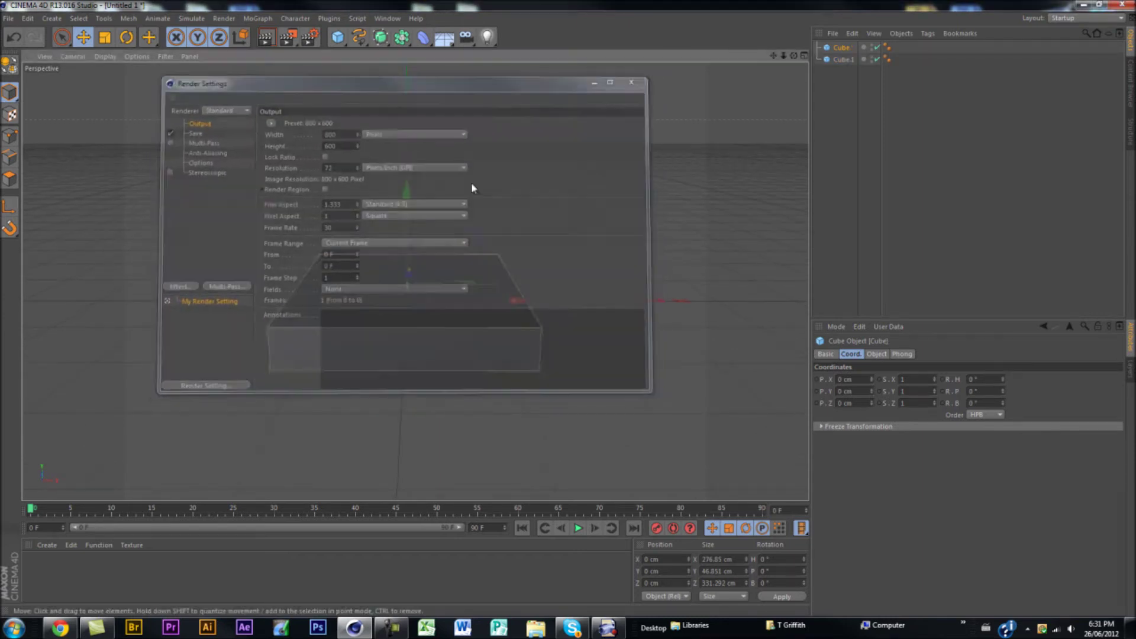
{"action": "left_click_drag", "start_coordinate": [407, 219], "coordinate": [413, 153]}
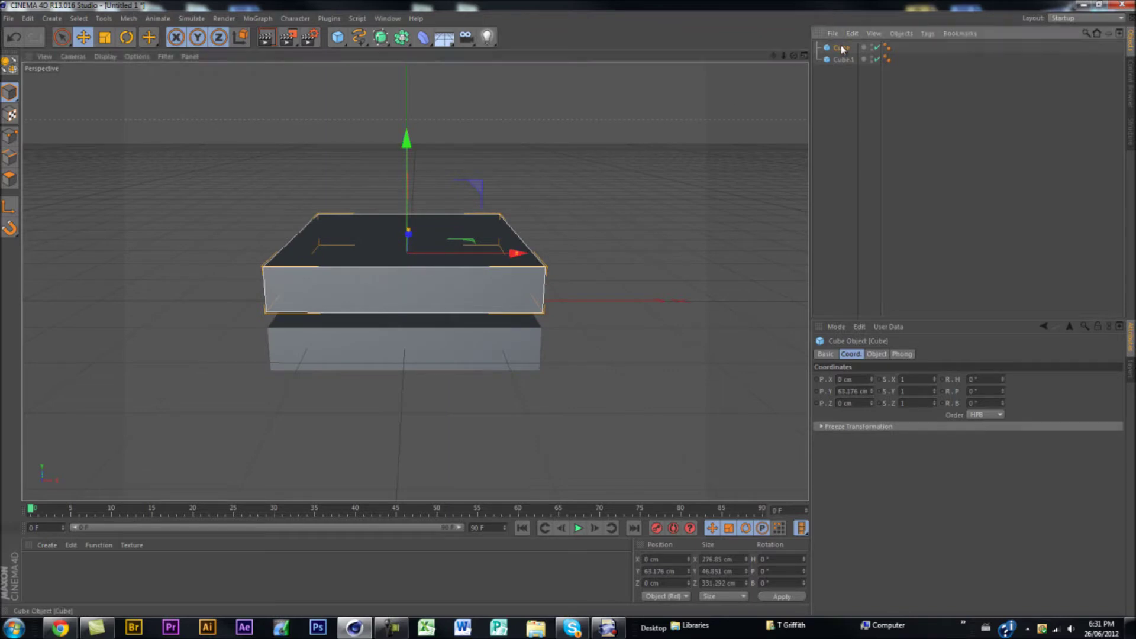
Step: Round the upper slab with a 23.426 cm fillet radius and lower it towards the base to about 40 cm in Y
{"action": "left_click", "coordinate": [877, 354]}
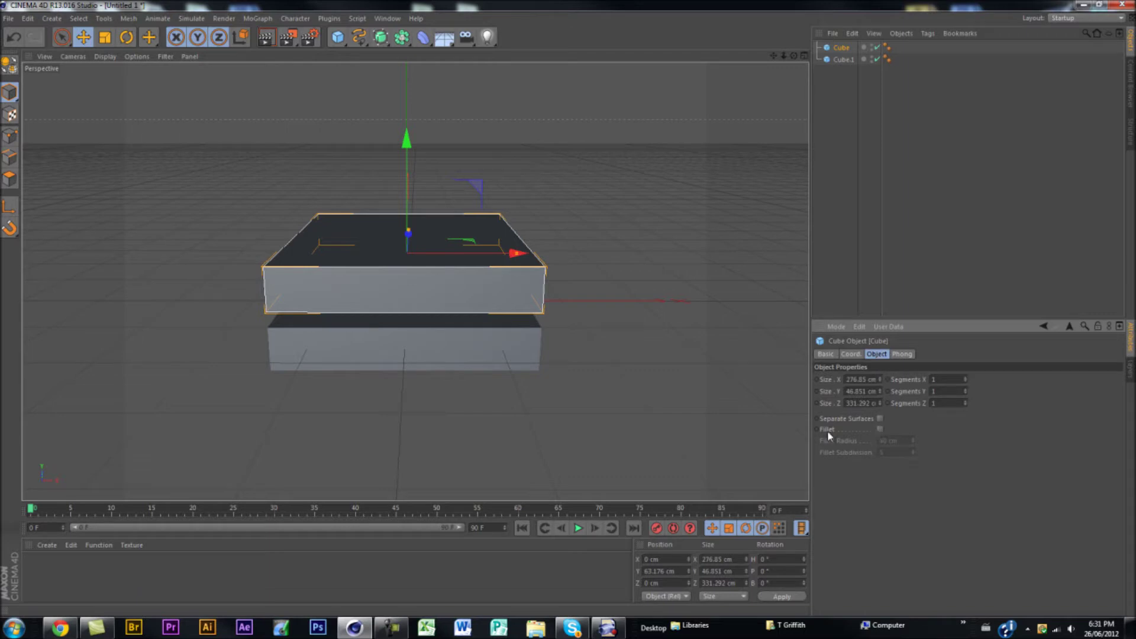
{"action": "left_click", "coordinate": [880, 430]}
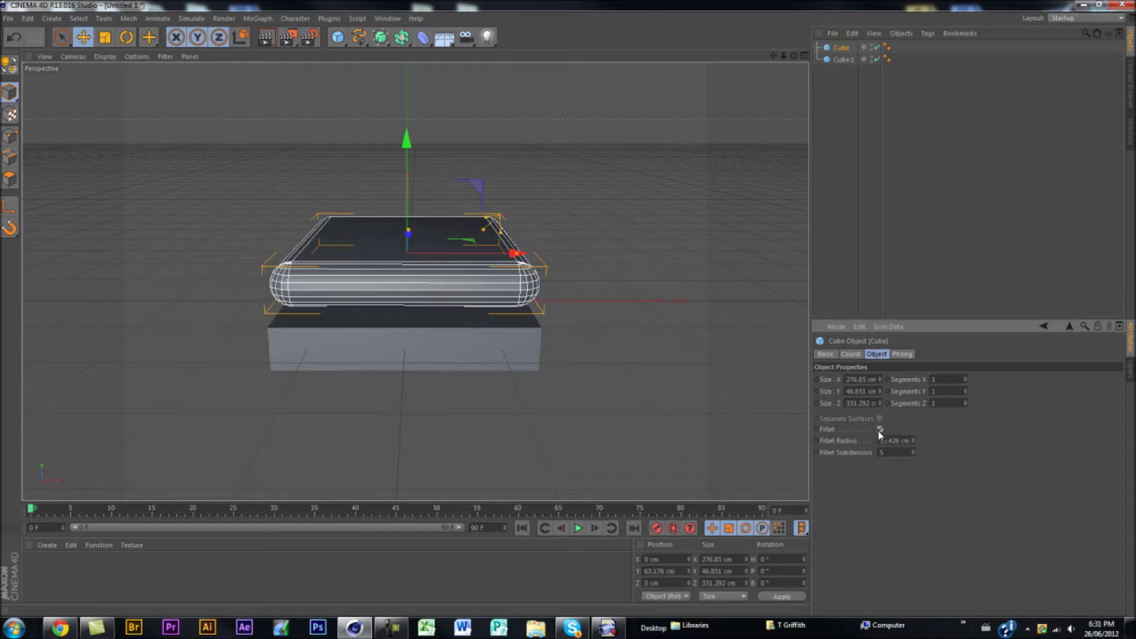
{"action": "left_click_drag", "start_coordinate": [914, 441], "coordinate": [914, 439]}
{"action": "left_click", "coordinate": [914, 440]}
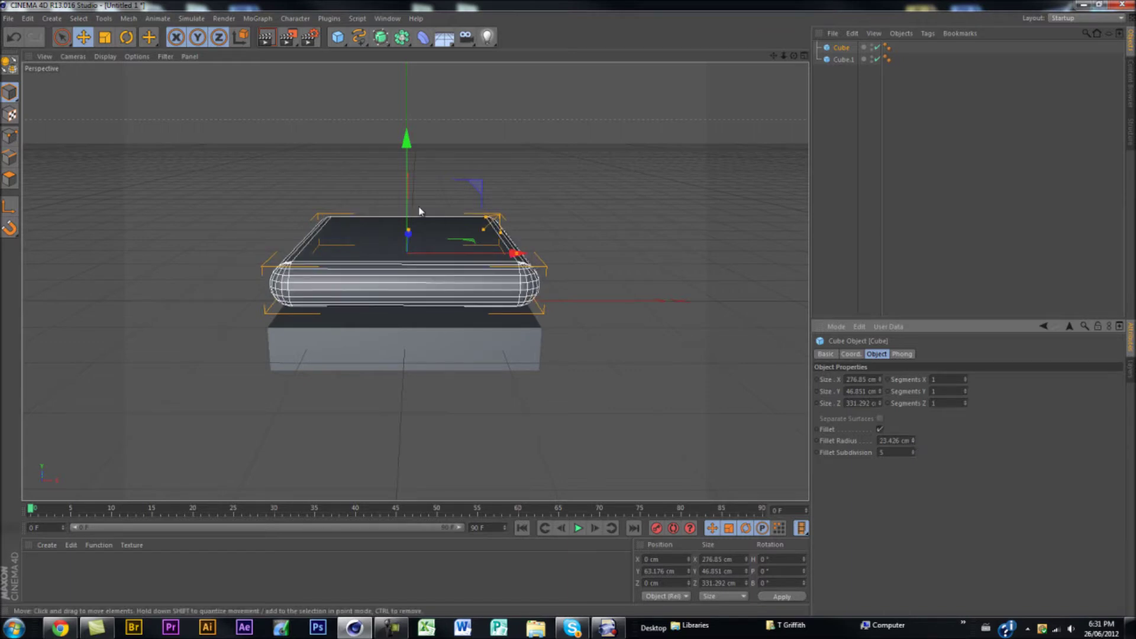
{"action": "left_click_drag", "start_coordinate": [409, 197], "coordinate": [410, 221]}
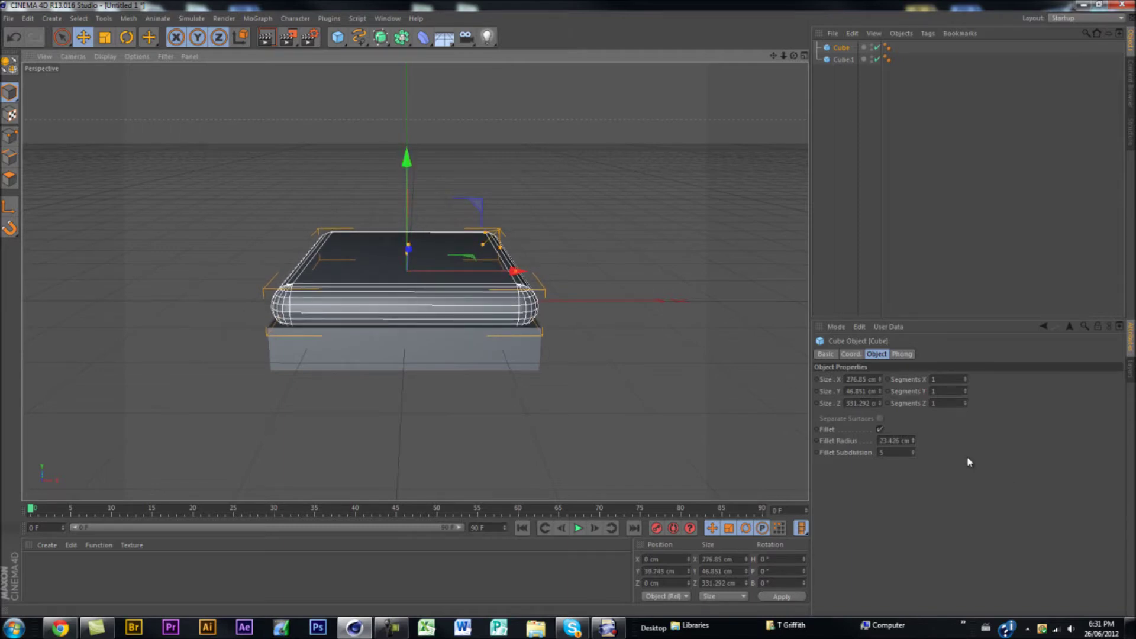
Step: Scale the rounded slab down to about 38 cm high and lower it onto the base at about 35 cm in Y
{"action": "left_click", "coordinate": [680, 312]}
{"action": "left_click_drag", "start_coordinate": [548, 302], "coordinate": [441, 288], "text": "alt"}
{"action": "left_click", "coordinate": [442, 343]}
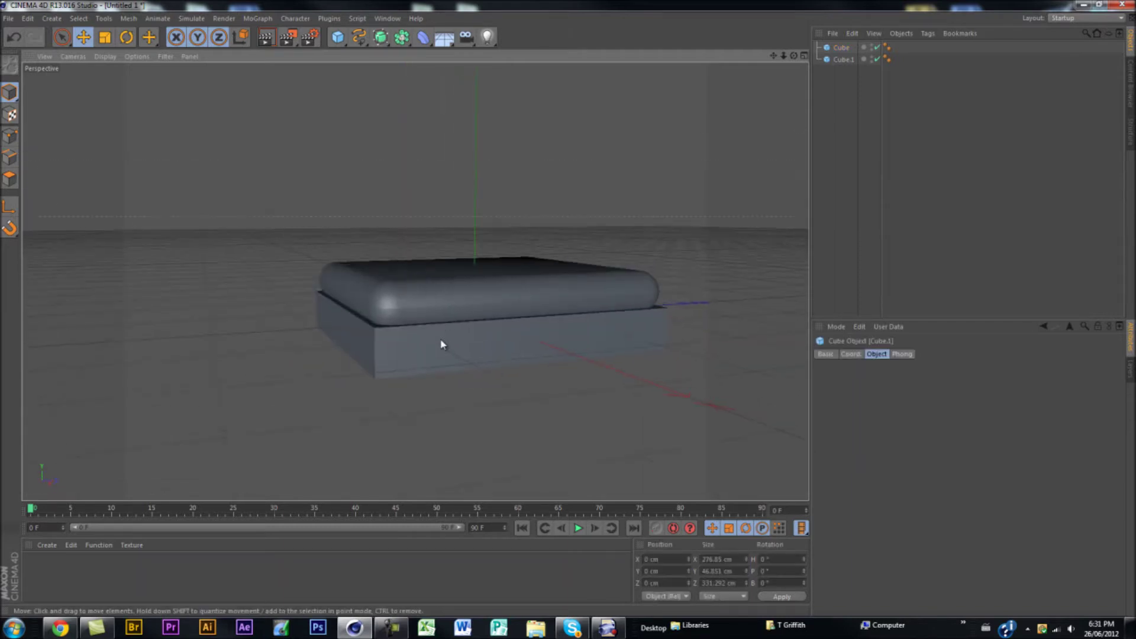
{"action": "left_click", "coordinate": [442, 290]}
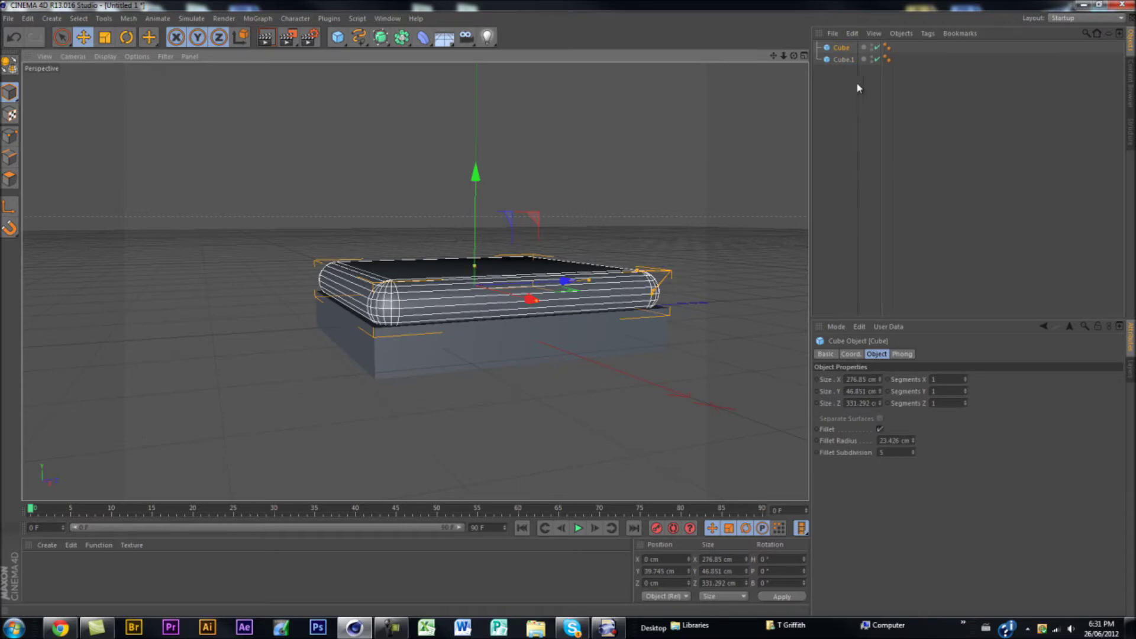
{"action": "key", "text": "ctrl+z"}
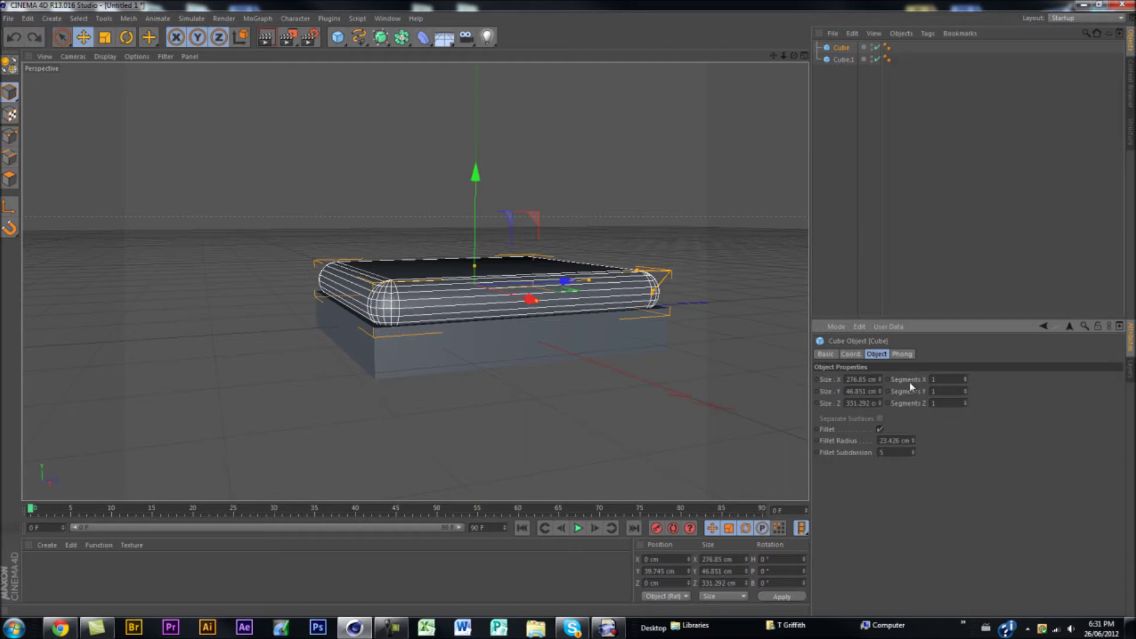
{"action": "left_click", "coordinate": [852, 353]}
{"action": "left_click_drag", "start_coordinate": [936, 391], "coordinate": [936, 391]}
{"action": "left_click_drag", "start_coordinate": [476, 233], "coordinate": [475, 237]}
Step: Add another cube, shrink it to a thin block about 66 × 12 × 48 cm, and raise it above the rounded slab
{"action": "left_click_drag", "start_coordinate": [313, 355], "coordinate": [380, 130], "text": "alt"}
{"action": "left_click_drag", "start_coordinate": [338, 38], "coordinate": [428, 49]}
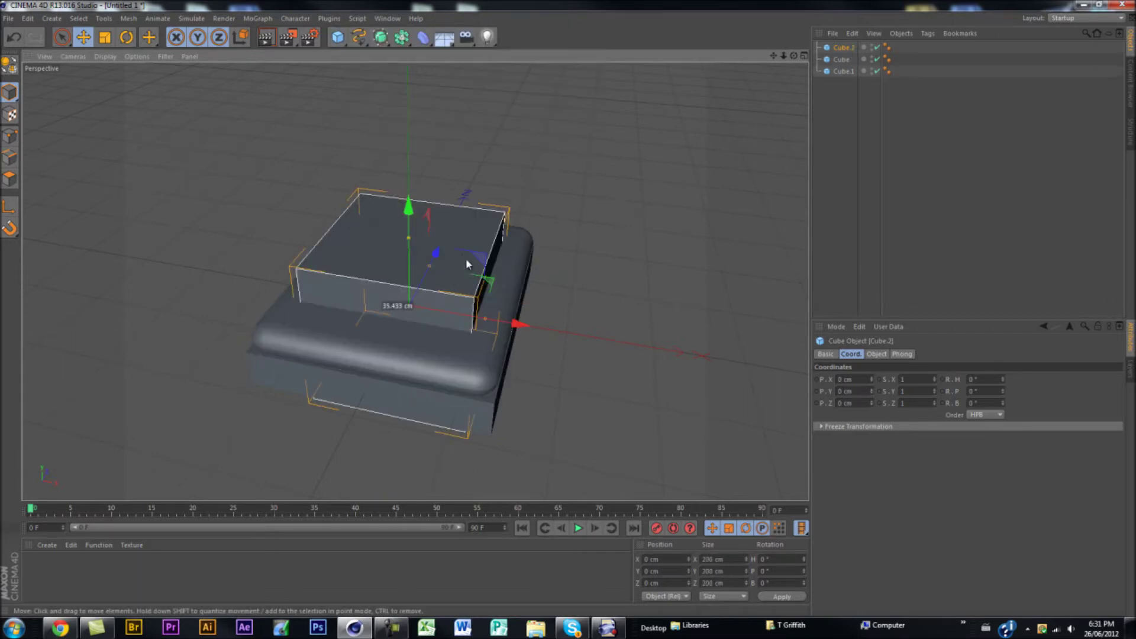
{"action": "key", "text": "r"}
{"action": "key", "text": "t"}
{"action": "left_click_drag", "start_coordinate": [591, 223], "coordinate": [402, 338]}
{"action": "key", "text": "e"}
{"action": "left_click_drag", "start_coordinate": [411, 266], "coordinate": [442, 233]}
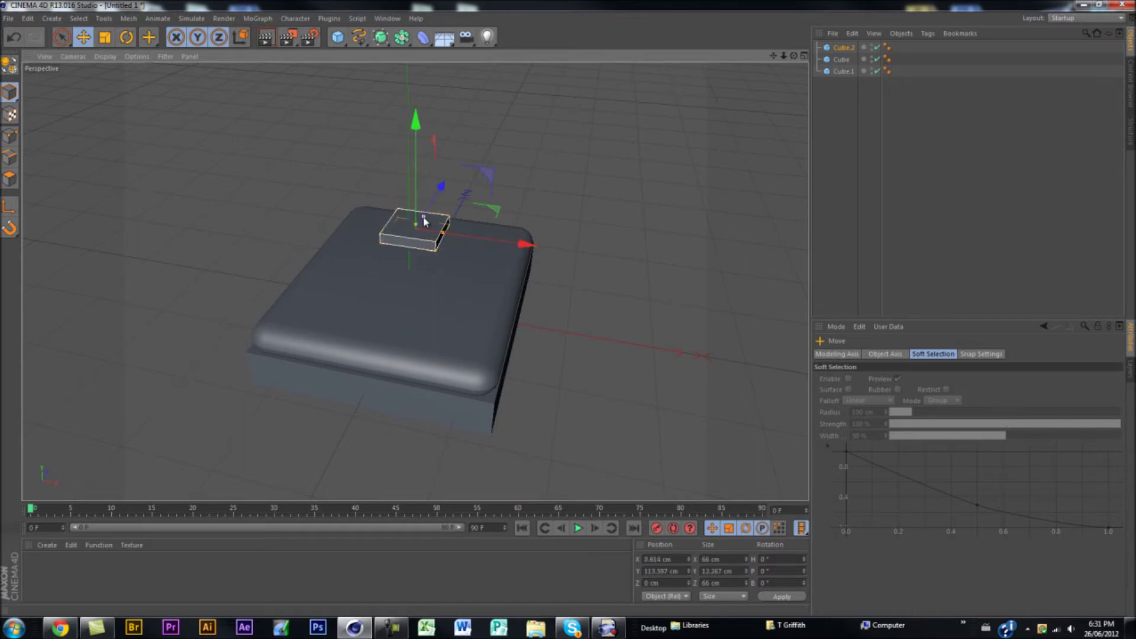
{"action": "scroll", "coordinate": [456, 237], "scroll_direction": "up", "scroll_amount": 5}
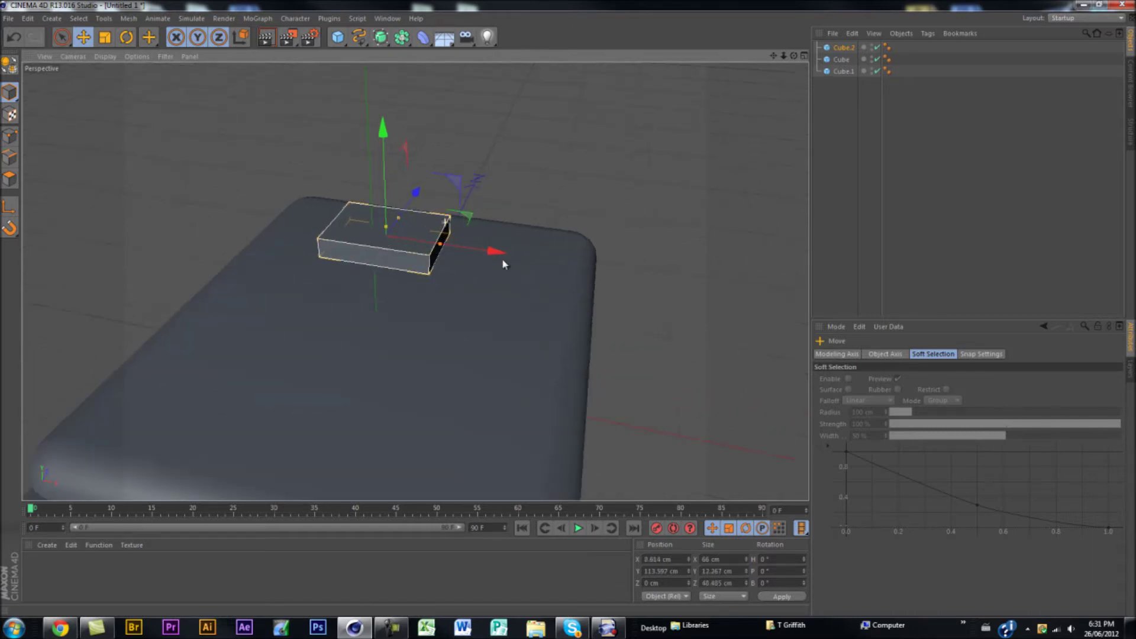
Step: Tilt the small block to a 15° pitch and round its edges with a 6.133 cm fillet radius
{"action": "key", "text": "r"}
{"action": "left_click_drag", "start_coordinate": [368, 231], "coordinate": [369, 261]}
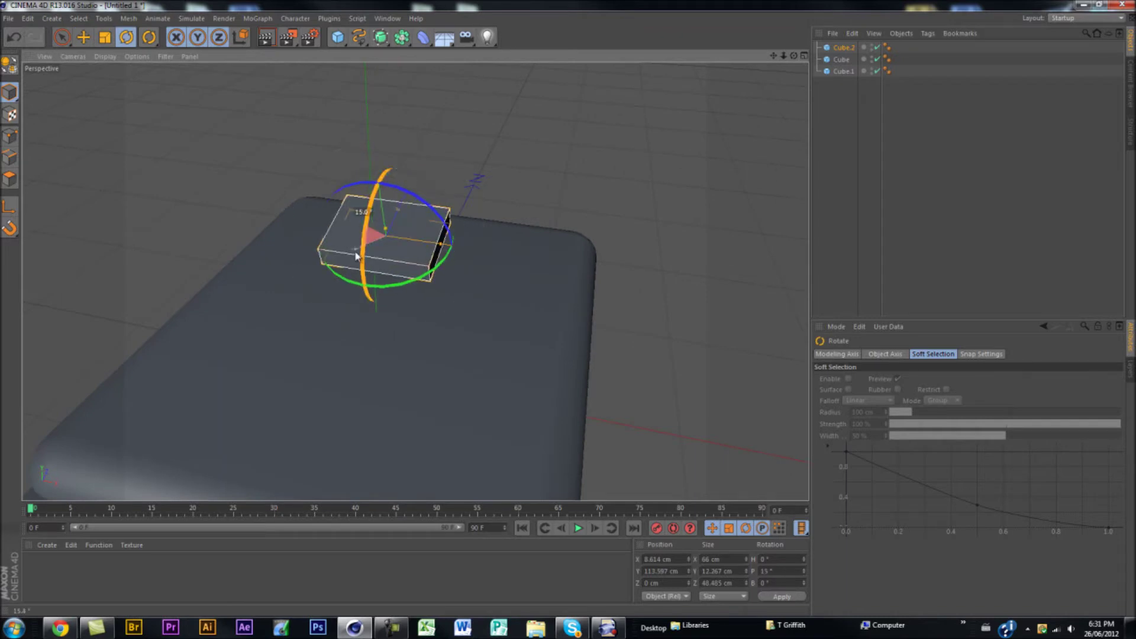
{"action": "left_click_drag", "start_coordinate": [496, 297], "coordinate": [495, 289], "text": "alt"}
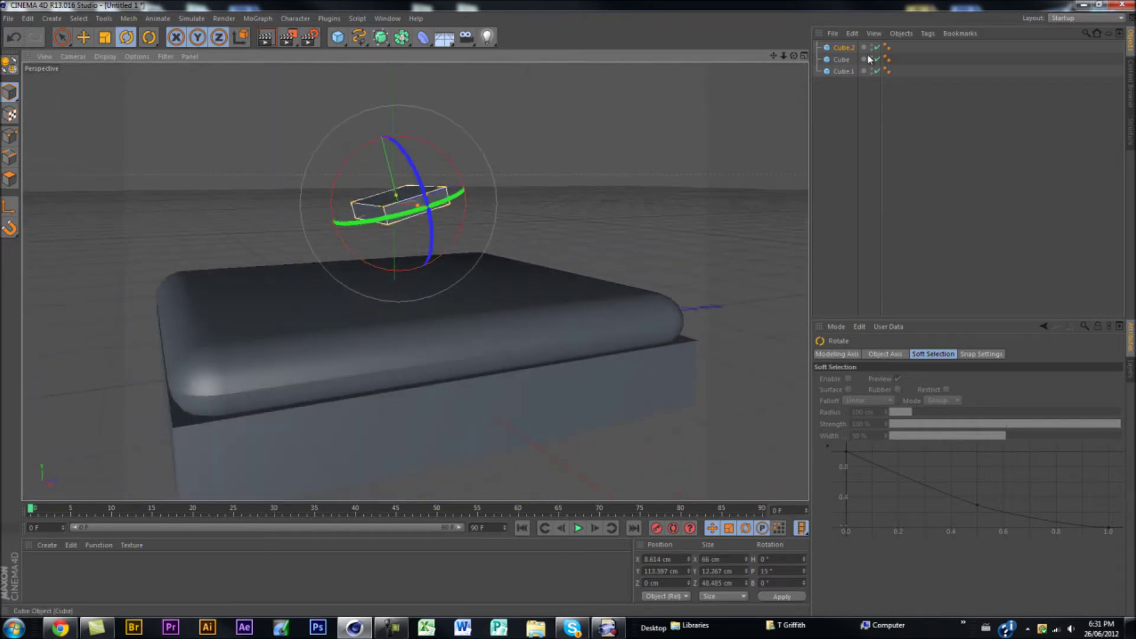
{"action": "left_click", "coordinate": [844, 48]}
{"action": "left_click", "coordinate": [877, 353]}
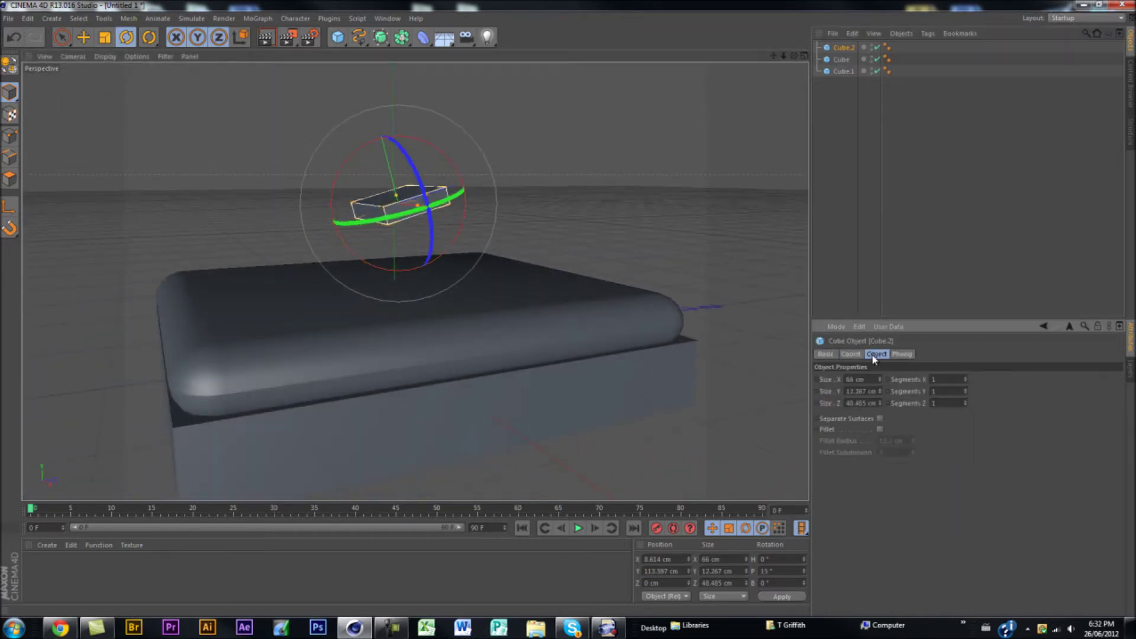
{"action": "left_click", "coordinate": [880, 428]}
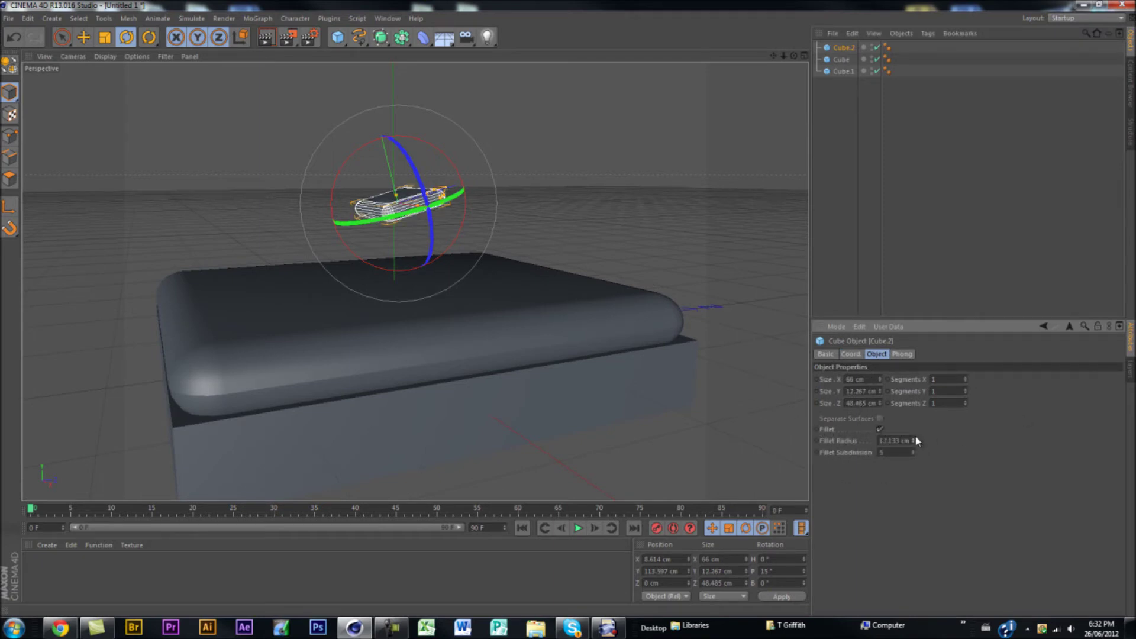
{"action": "left_click_drag", "start_coordinate": [917, 442], "coordinate": [916, 440]}
Step: Move the small block down onto one side of the mattress's head end, at about X -37 cm and Y 62 cm
{"action": "left_click_drag", "start_coordinate": [540, 348], "coordinate": [609, 392], "text": "alt"}
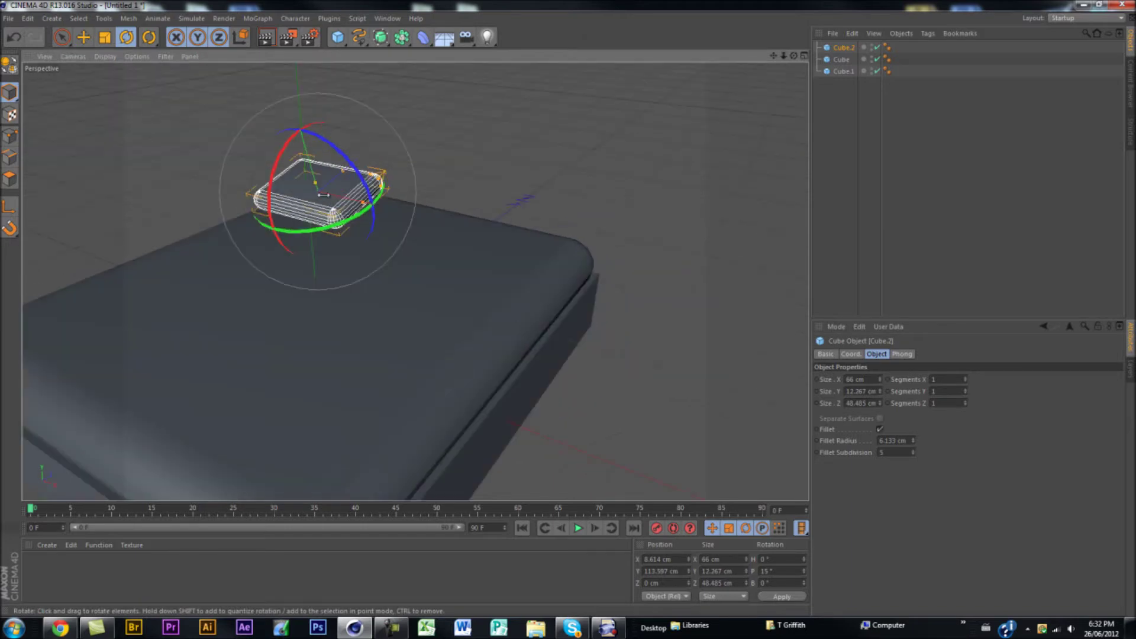
{"action": "key", "text": "e"}
{"action": "left_click_drag", "start_coordinate": [282, 72], "coordinate": [496, 274]}
{"action": "left_click", "coordinate": [460, 226]}
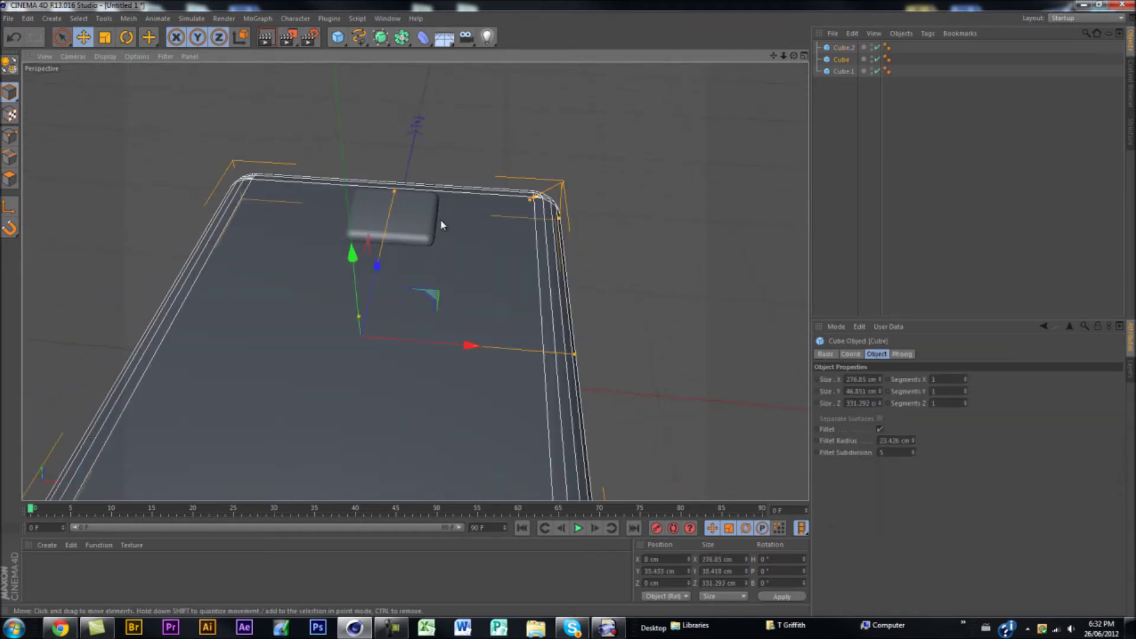
{"action": "left_click", "coordinate": [420, 220]}
{"action": "left_click_drag", "start_coordinate": [420, 220], "coordinate": [386, 219], "text": "alt"}
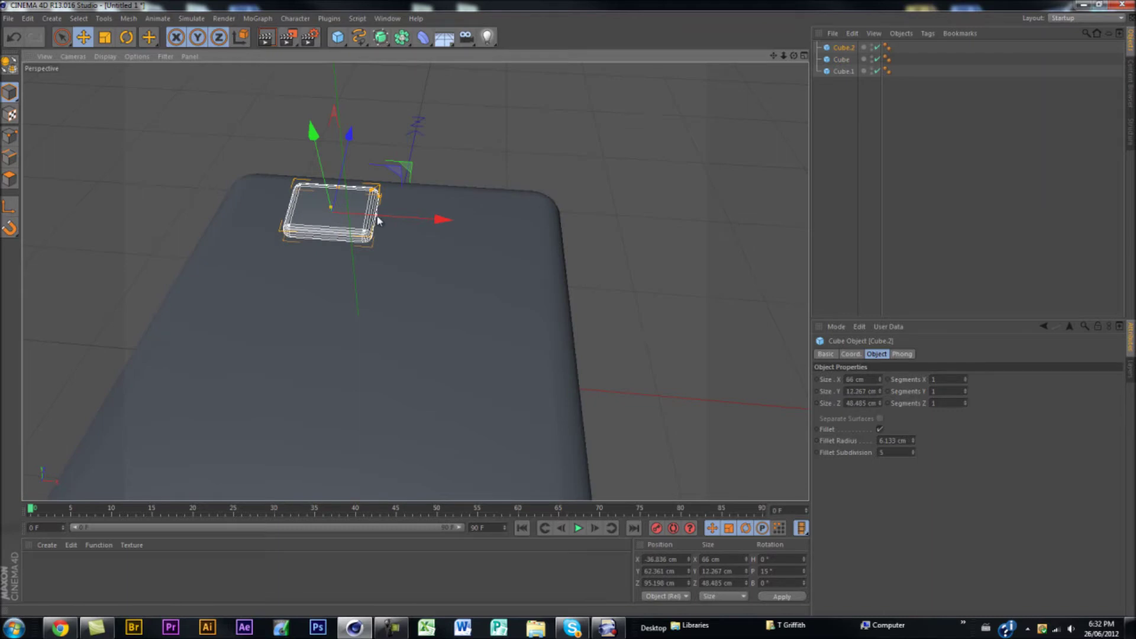
{"action": "left_click_drag", "start_coordinate": [339, 190], "coordinate": [331, 152]}
Step: Enlarge the pillow block to about 97 × 61 cm and place a copy beside it at about X 62 cm
{"action": "left_click_drag", "start_coordinate": [395, 194], "coordinate": [523, 210]}
{"action": "left_click", "coordinate": [513, 203], "text": "ctrl"}
{"action": "left_click_drag", "start_coordinate": [566, 281], "coordinate": [280, 239], "text": "alt"}
{"action": "left_click", "coordinate": [279, 240]}
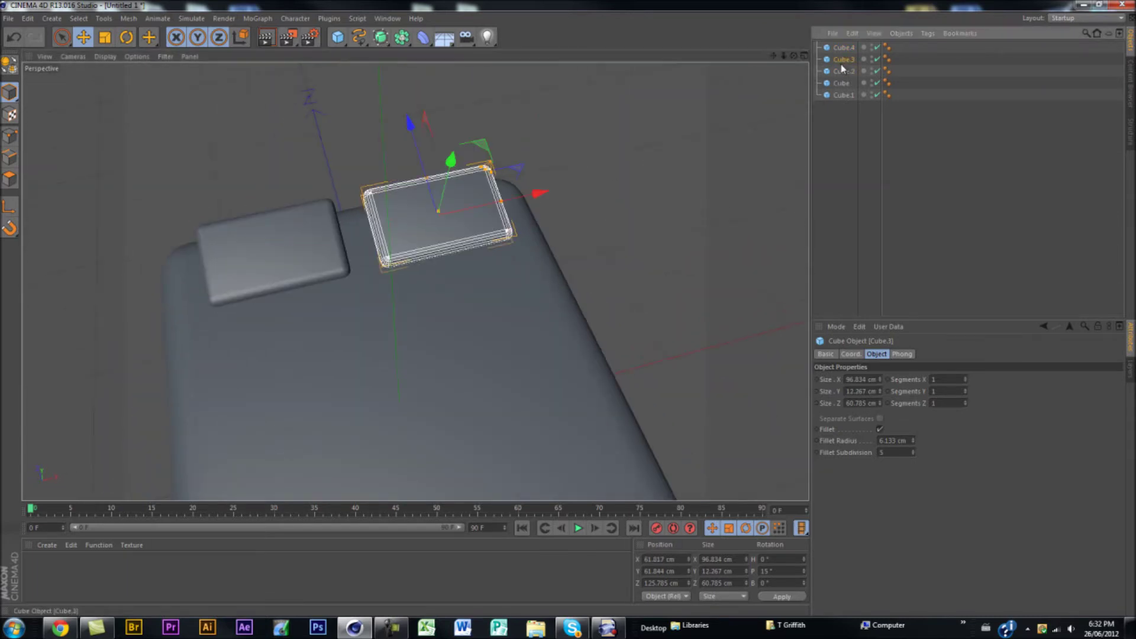
Step: Widen the original pillow to about 130 cm and replace the narrower neighbour with a copy of it at about X 75 cm
{"action": "left_click_drag", "start_coordinate": [344, 238], "coordinate": [366, 240]}
{"action": "left_click", "coordinate": [422, 225]}
{"action": "key", "text": "Delete"}
{"action": "key", "text": "ctrl+z"}
{"action": "key", "text": "ctrl+z"}
{"action": "key", "text": "ctrl+z"}
{"action": "key", "text": "ctrl+z"}
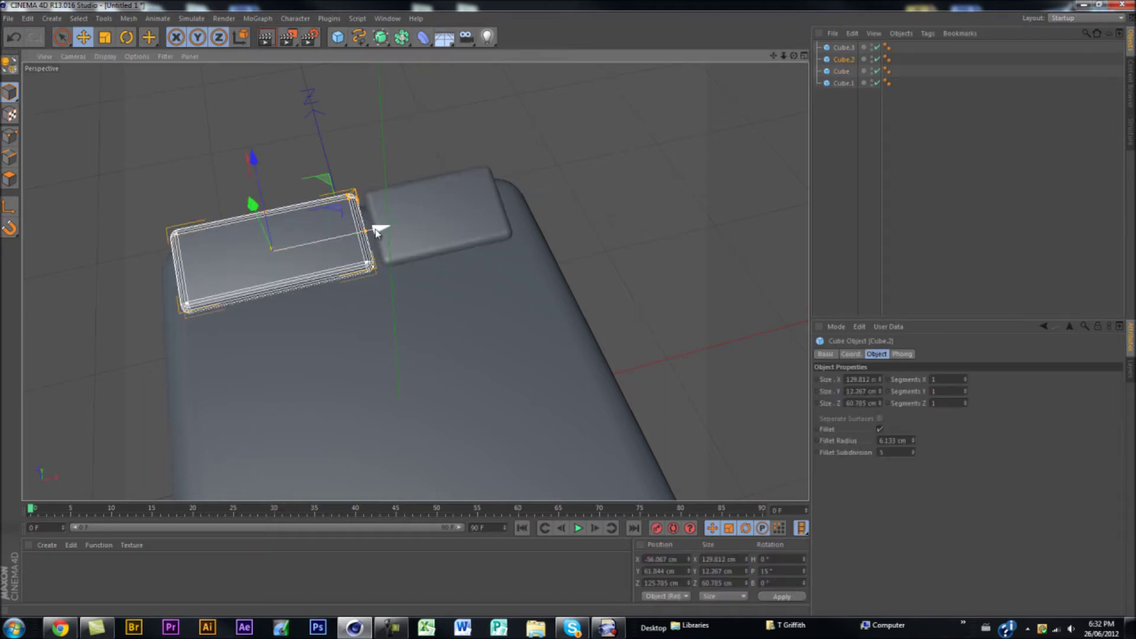
{"action": "left_click_drag", "start_coordinate": [379, 229], "coordinate": [556, 203], "text": "ctrl"}
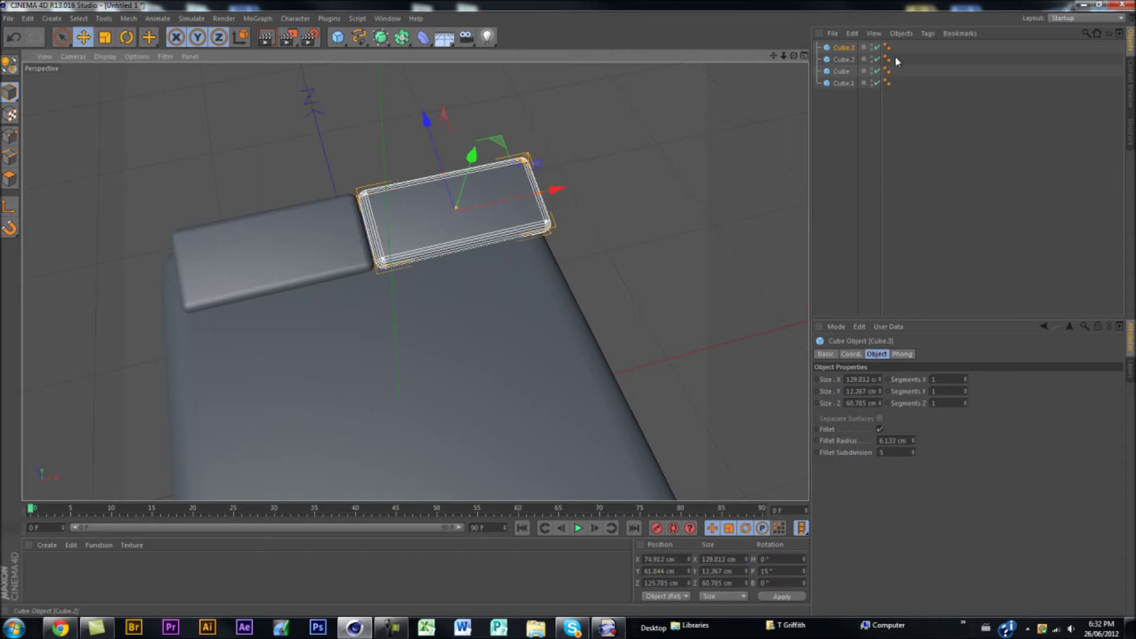
Step: Select both pillows together and shift them sideways to centre them on the mattress
{"action": "left_click", "coordinate": [843, 59]}
{"action": "left_click", "coordinate": [843, 47], "text": "ctrl"}
{"action": "left_click_drag", "start_coordinate": [434, 223], "coordinate": [417, 224]}
{"action": "left_click", "coordinate": [596, 229]}
Step: Add a 400 × 400 cm plane and raise it over the mattress to about 84 cm in Y
{"action": "left_click_drag", "start_coordinate": [536, 317], "coordinate": [486, 175], "text": "alt"}
{"action": "scroll", "coordinate": [485, 176], "scroll_direction": "down", "scroll_amount": 3}
{"action": "left_click_drag", "start_coordinate": [445, 273], "coordinate": [439, 222], "text": "alt"}
{"action": "middle_click_drag", "start_coordinate": [416, 278], "coordinate": [482, 228], "text": "alt"}
{"action": "scroll", "coordinate": [483, 228], "scroll_direction": "down", "scroll_amount": 3}
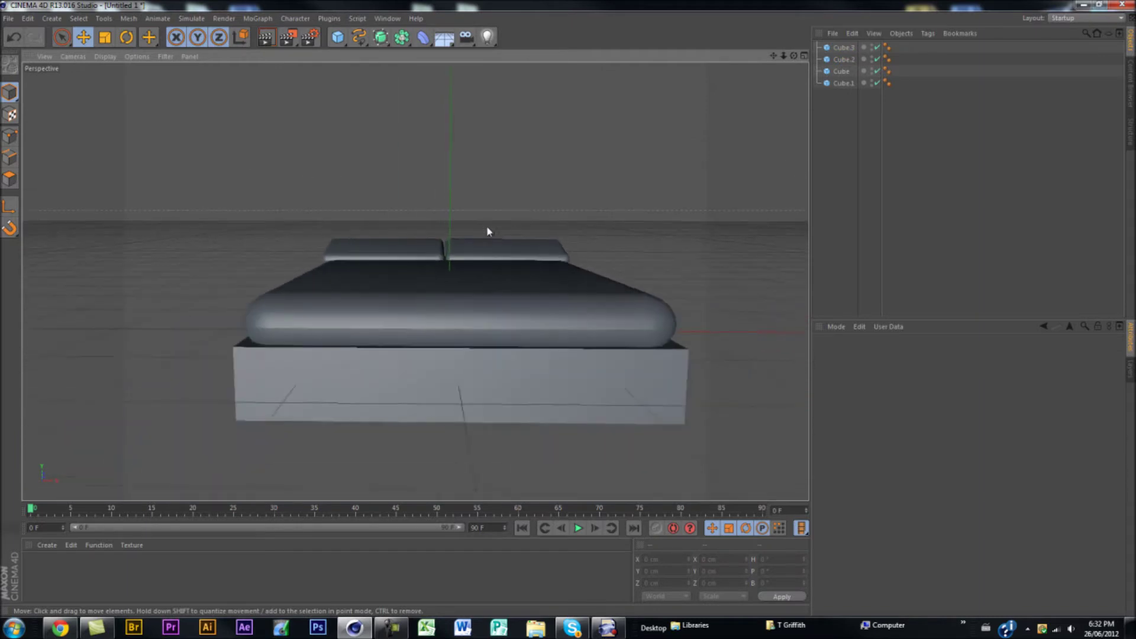
{"action": "left_click_drag", "start_coordinate": [485, 230], "coordinate": [468, 219], "text": "alt"}
{"action": "left_click", "coordinate": [338, 37]}
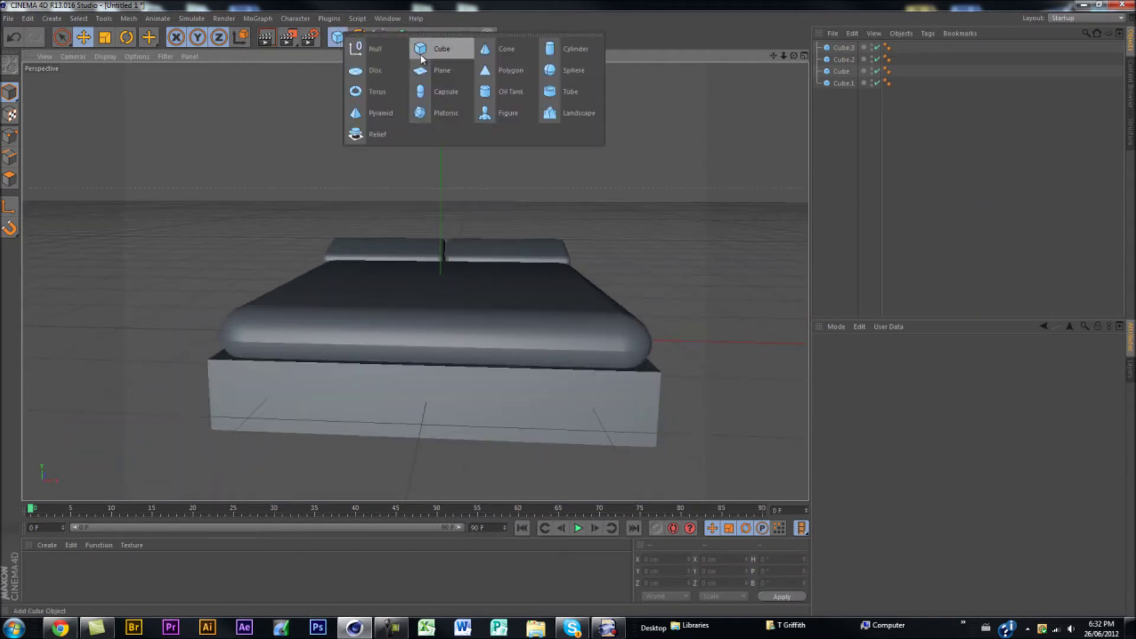
{"action": "left_click", "coordinate": [436, 70]}
{"action": "left_click_drag", "start_coordinate": [441, 295], "coordinate": [490, 388]}
{"action": "middle_click", "coordinate": [489, 387]}
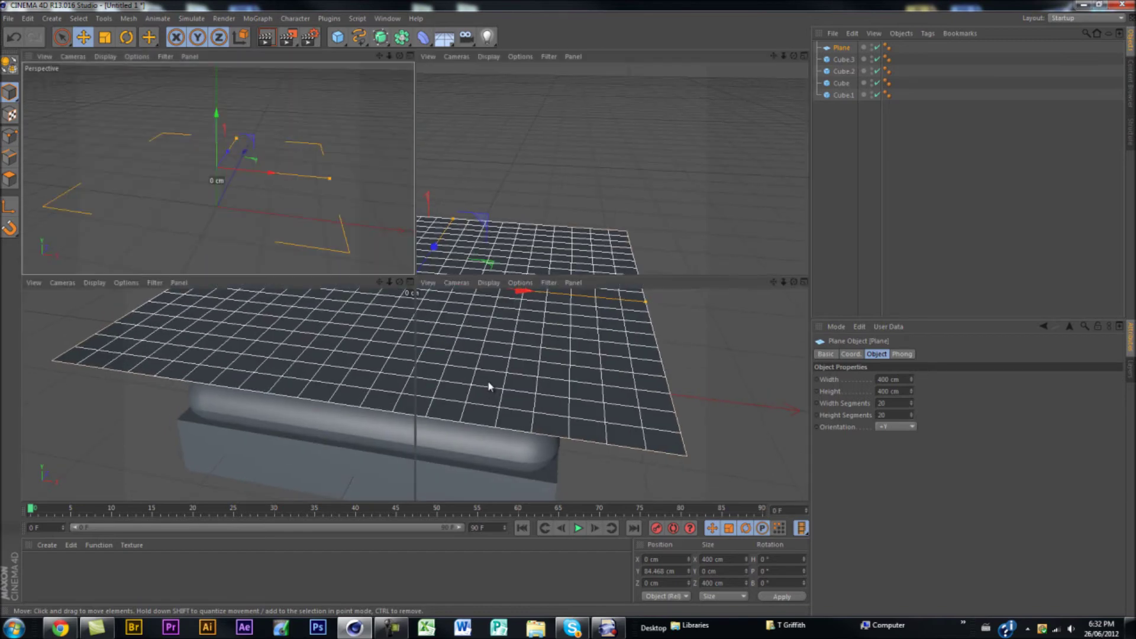
Step: Slide the plane towards the foot of the bed to about -67 cm in Z, leaving the pillows uncovered
{"action": "middle_click", "coordinate": [652, 197]}
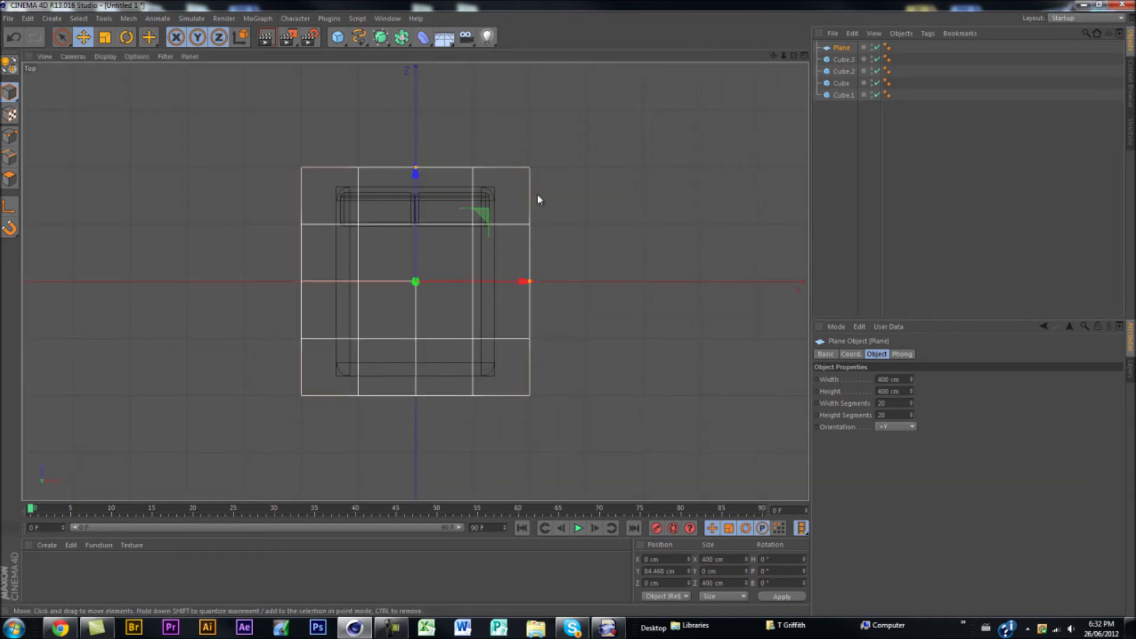
{"action": "middle_click", "coordinate": [481, 207]}
{"action": "middle_click", "coordinate": [277, 217]}
{"action": "left_click", "coordinate": [486, 185]}
{"action": "left_click_drag", "start_coordinate": [486, 185], "coordinate": [642, 290], "text": "alt"}
{"action": "left_click", "coordinate": [578, 283]}
{"action": "left_click_drag", "start_coordinate": [506, 278], "coordinate": [564, 308]}
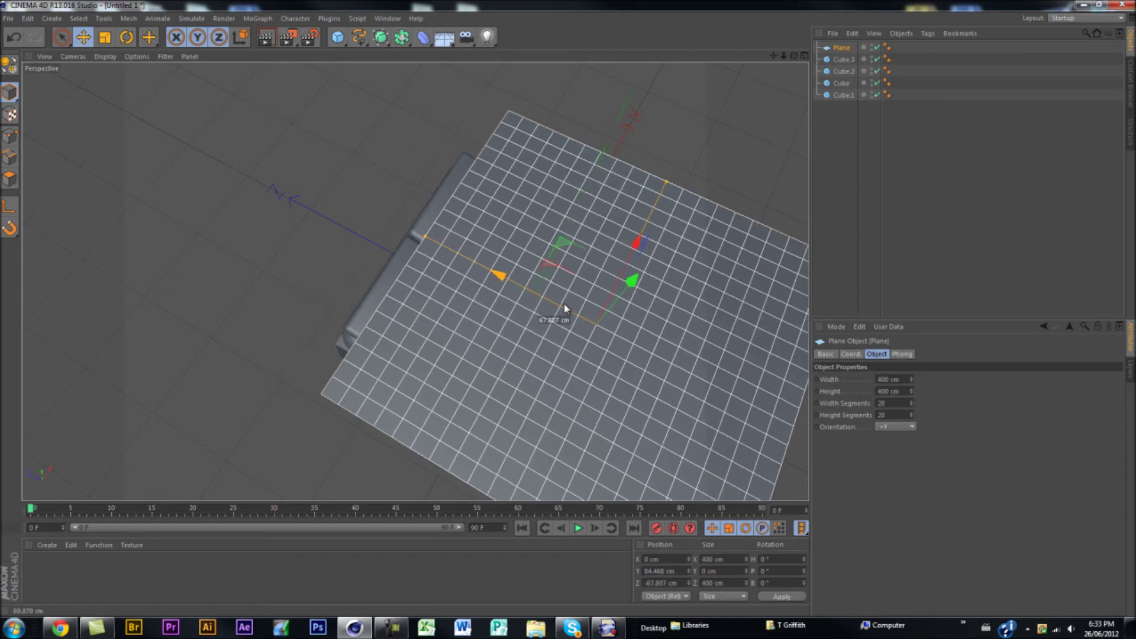
{"action": "left_click", "coordinate": [658, 155]}
{"action": "left_click_drag", "start_coordinate": [659, 155], "coordinate": [526, 168], "text": "alt"}
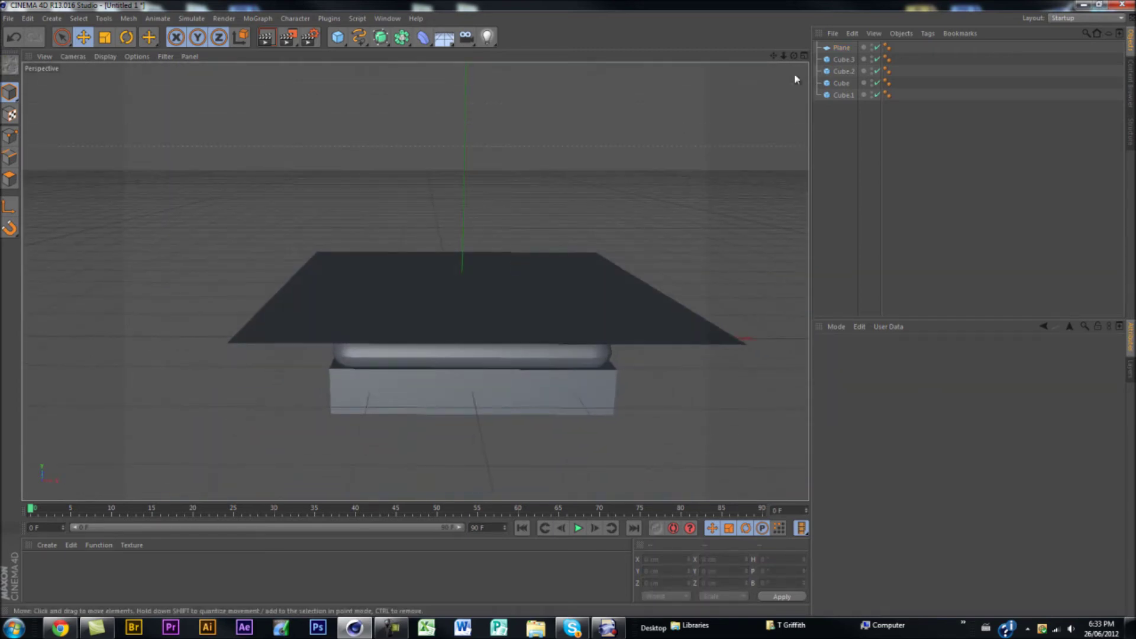
Step: Add a Cloth simulation tag to the plane
{"action": "left_click", "coordinate": [839, 49]}
{"action": "right_click", "coordinate": [840, 50]}
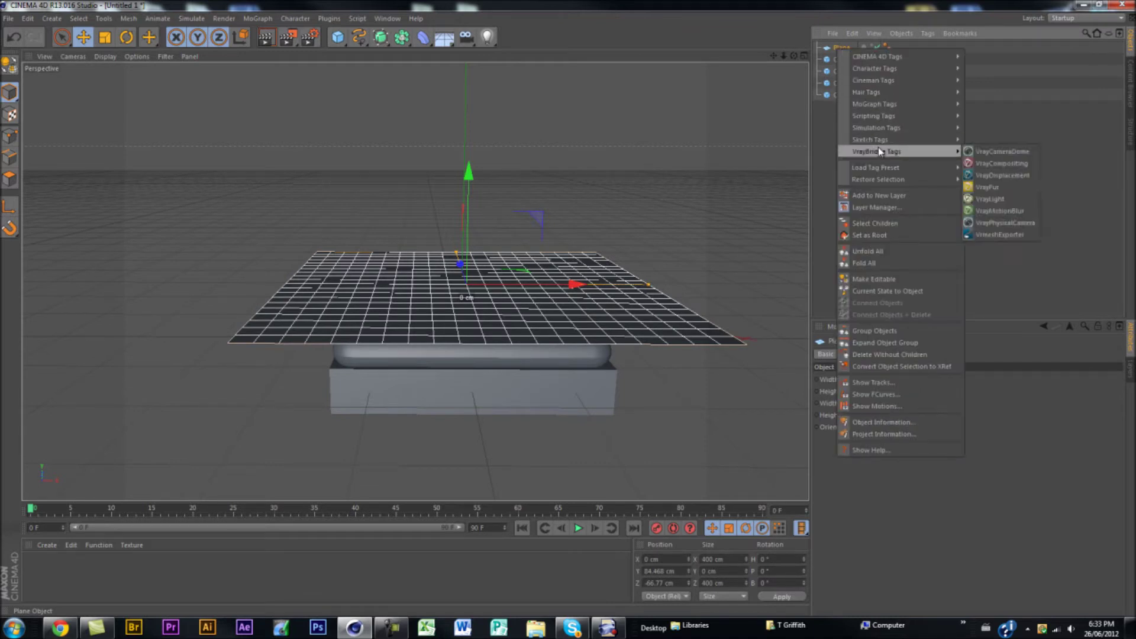
{"action": "mouse_move", "coordinate": [882, 129]}
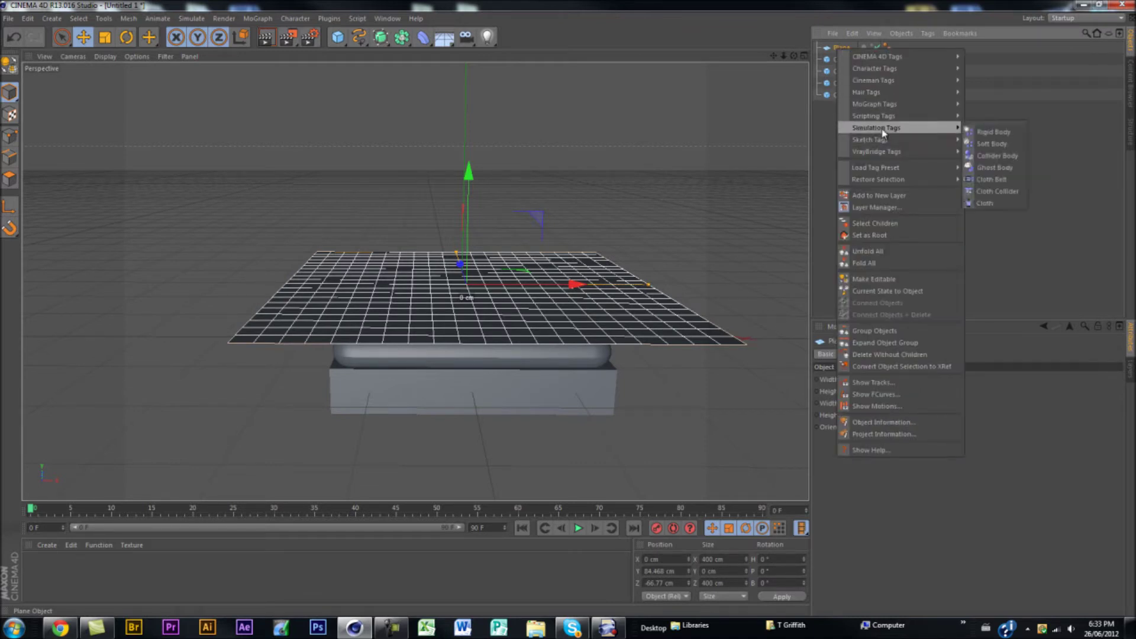
{"action": "left_click", "coordinate": [1009, 204]}
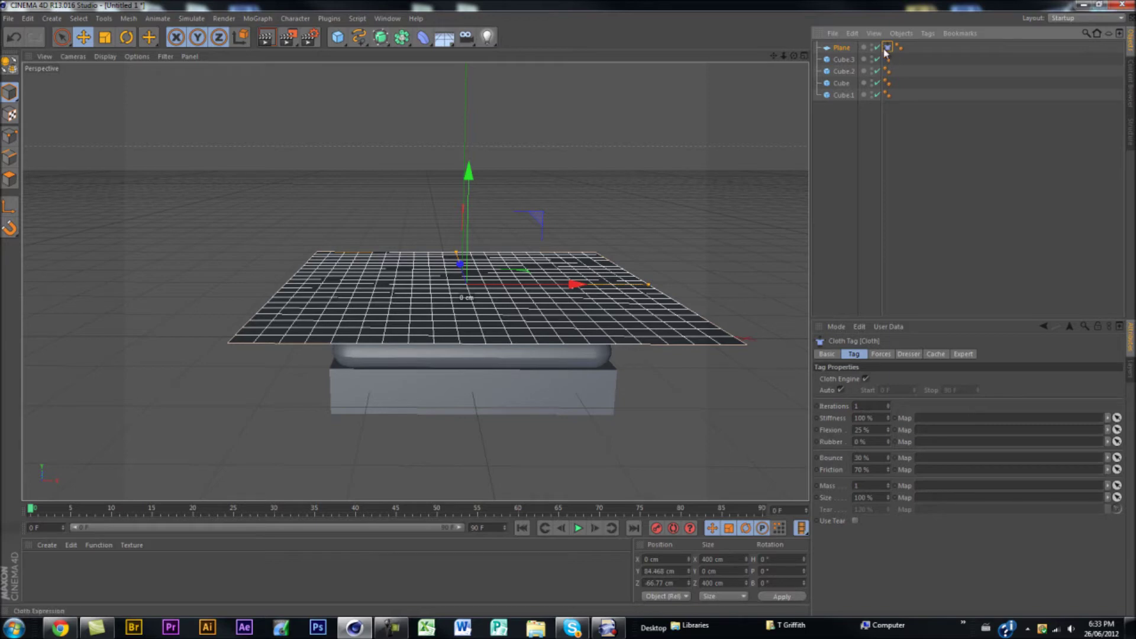
Step: Make the rounded mattress block editable and give it a Cloth Collider simulation tag
{"action": "left_click", "coordinate": [845, 59]}
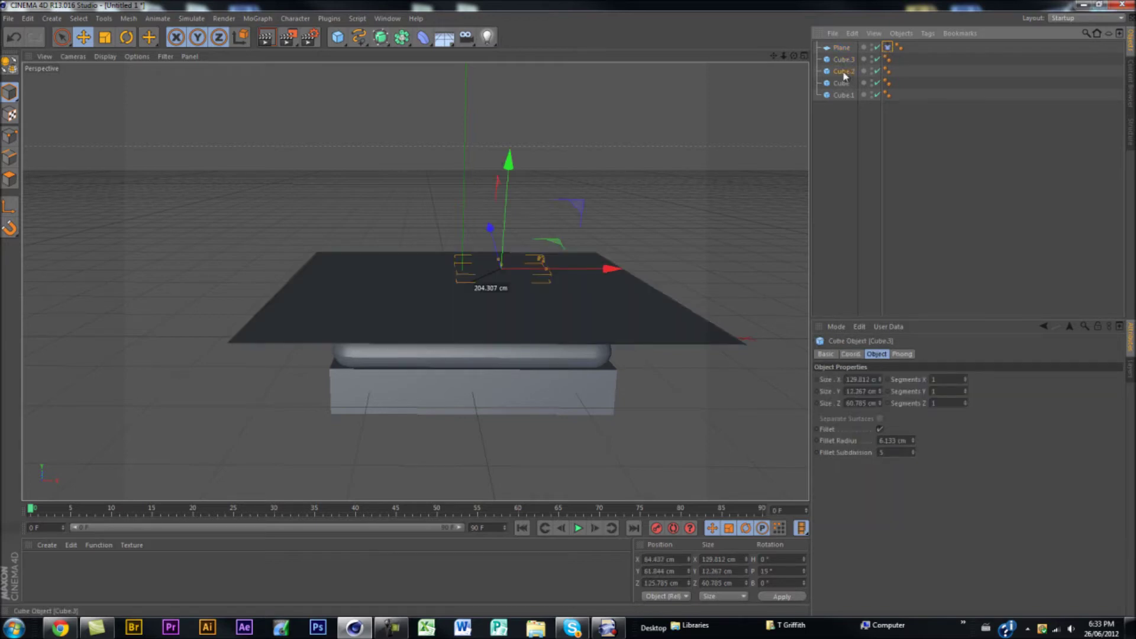
{"action": "left_click", "coordinate": [841, 83]}
{"action": "left_click_drag", "start_coordinate": [669, 311], "coordinate": [545, 355], "text": "alt"}
{"action": "right_click", "coordinate": [836, 83]}
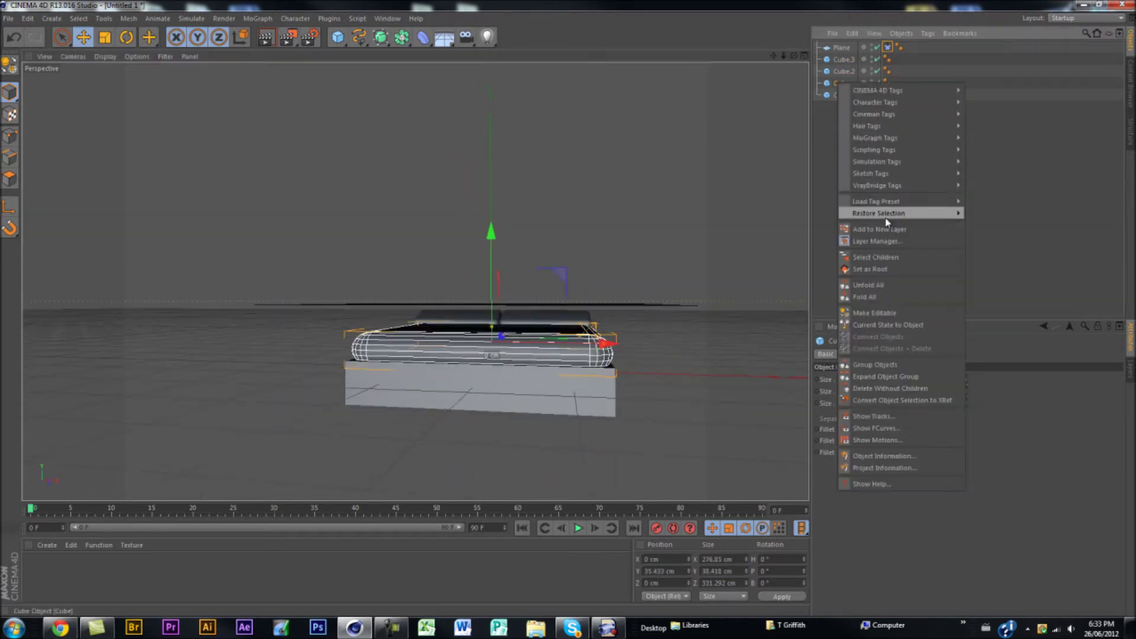
{"action": "left_click", "coordinate": [918, 314]}
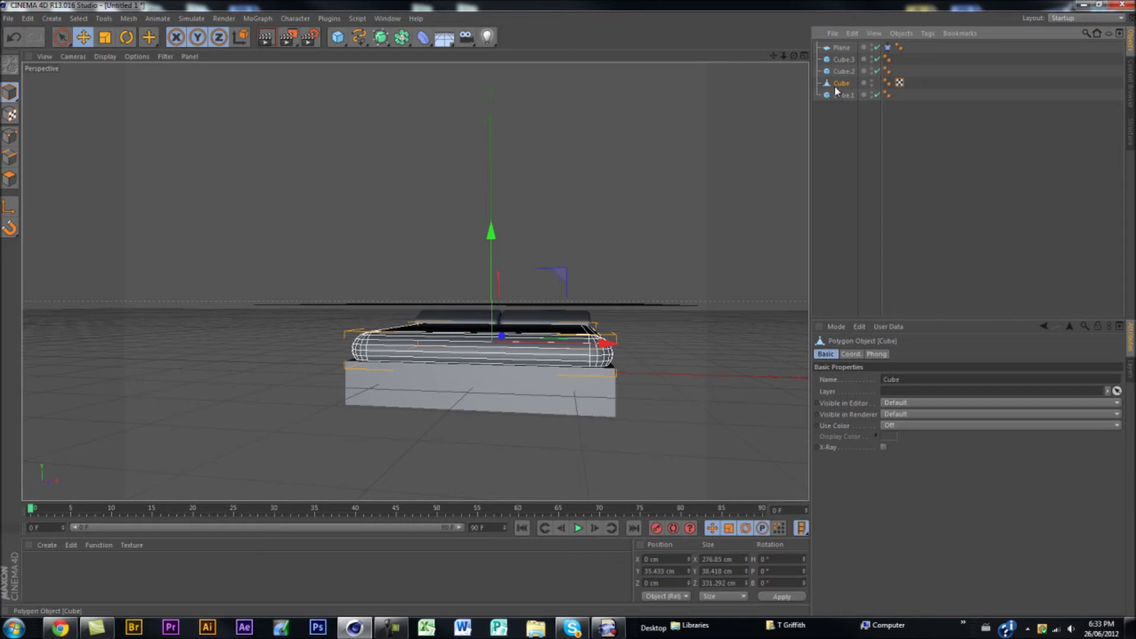
{"action": "right_click", "coordinate": [836, 83]}
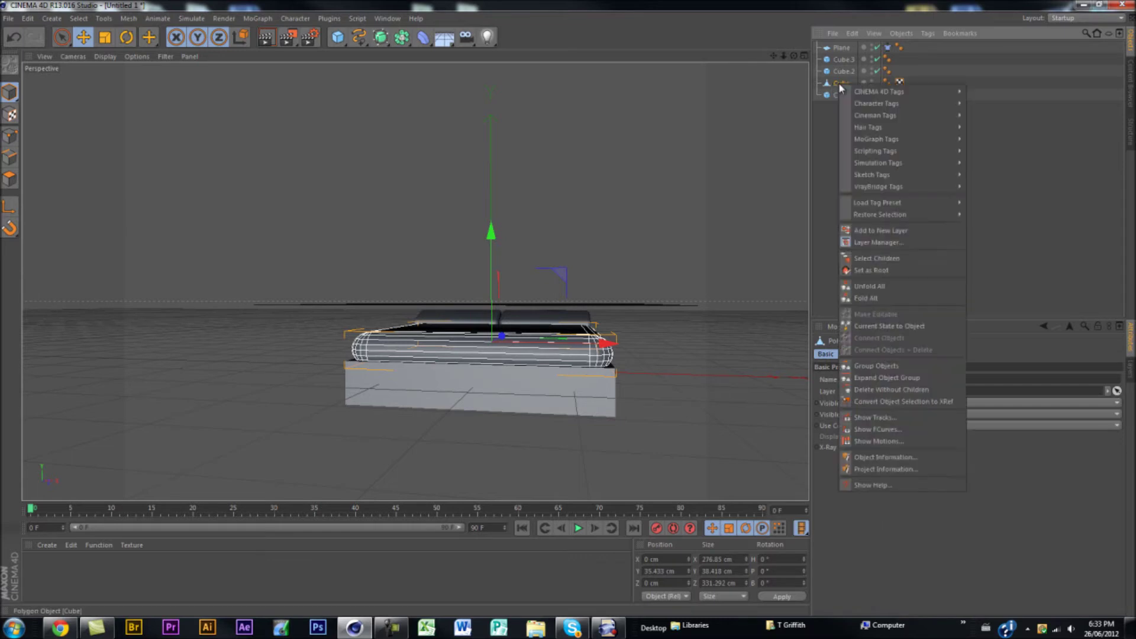
{"action": "mouse_move", "coordinate": [886, 161]}
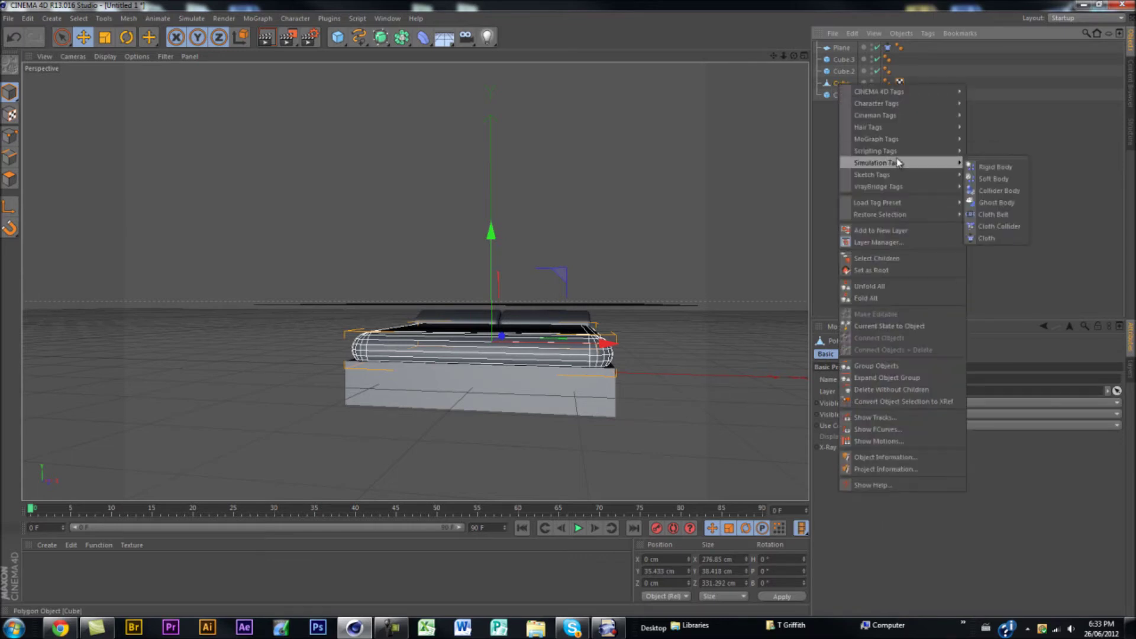
{"action": "left_click", "coordinate": [999, 226]}
Step: Scrub through the first frames of the timeline to test the cloth drop, and return to frame 0
{"action": "left_click_drag", "start_coordinate": [634, 201], "coordinate": [648, 230], "text": "alt"}
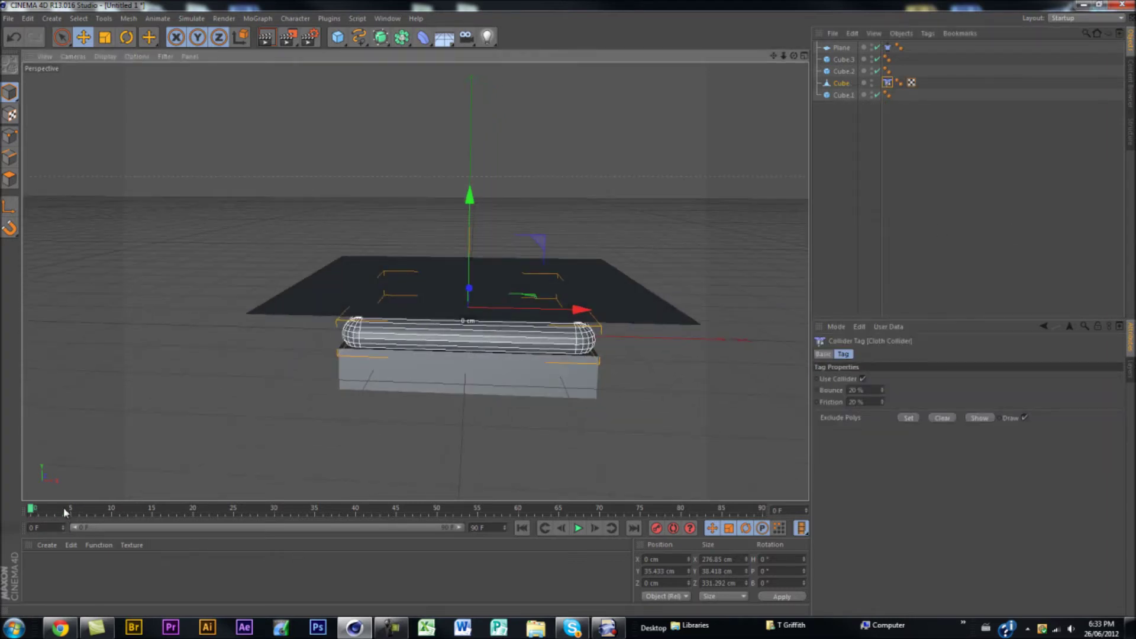
{"action": "left_click", "coordinate": [40, 509]}
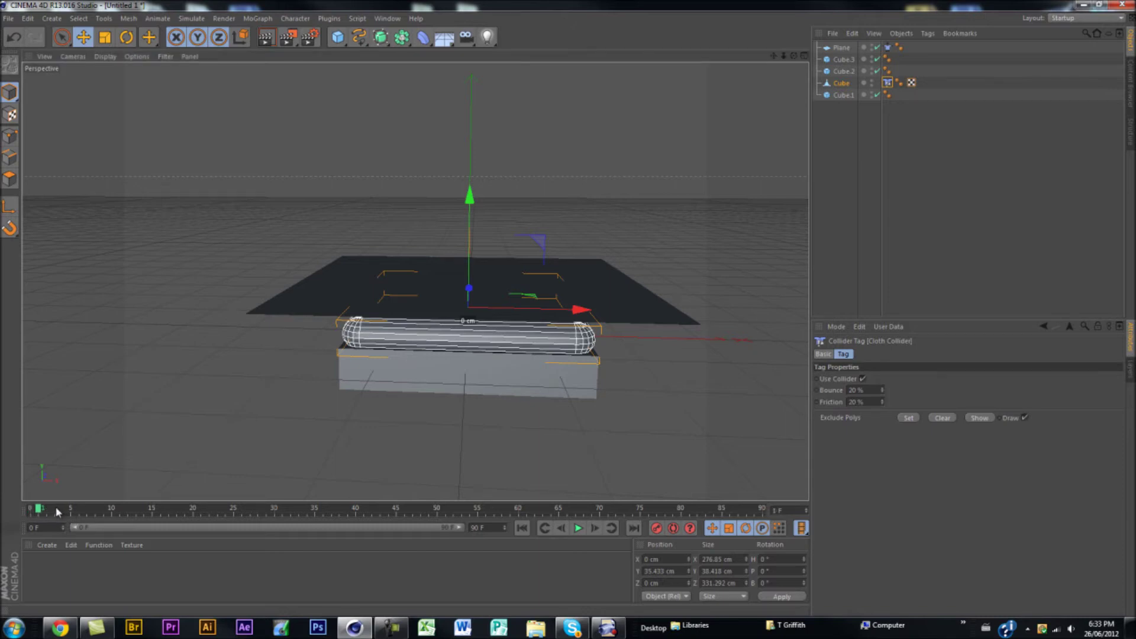
{"action": "left_click_drag", "start_coordinate": [175, 514], "coordinate": [30, 510]}
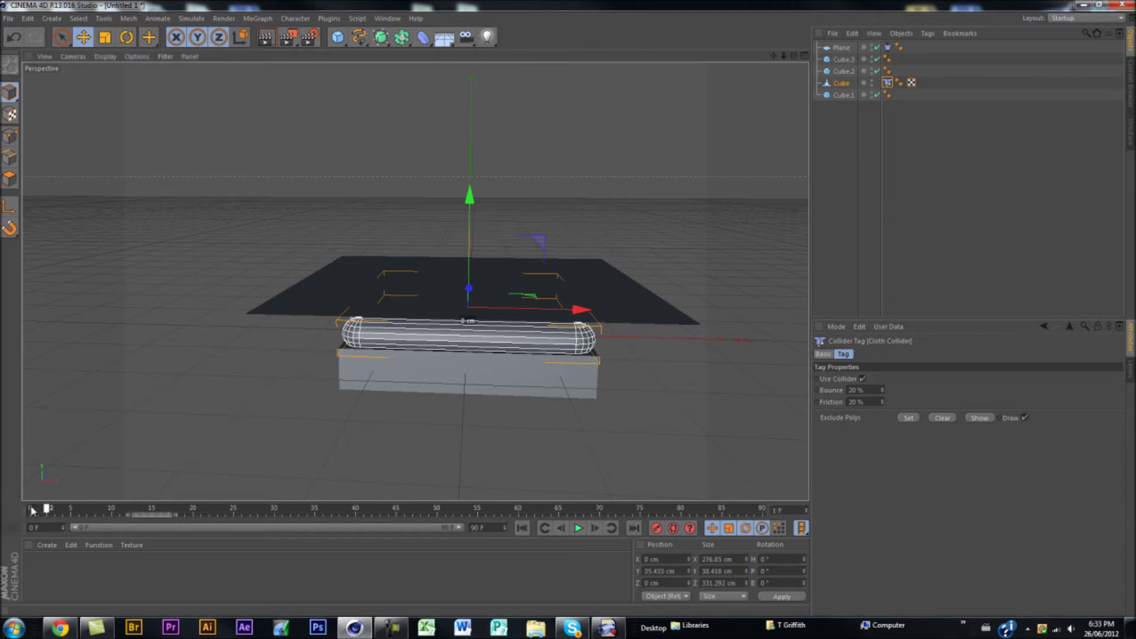
Step: Make the plane editable, play the cloth simulation from the start and rewind to frame 0
{"action": "left_click", "coordinate": [840, 48]}
{"action": "right_click", "coordinate": [841, 50]}
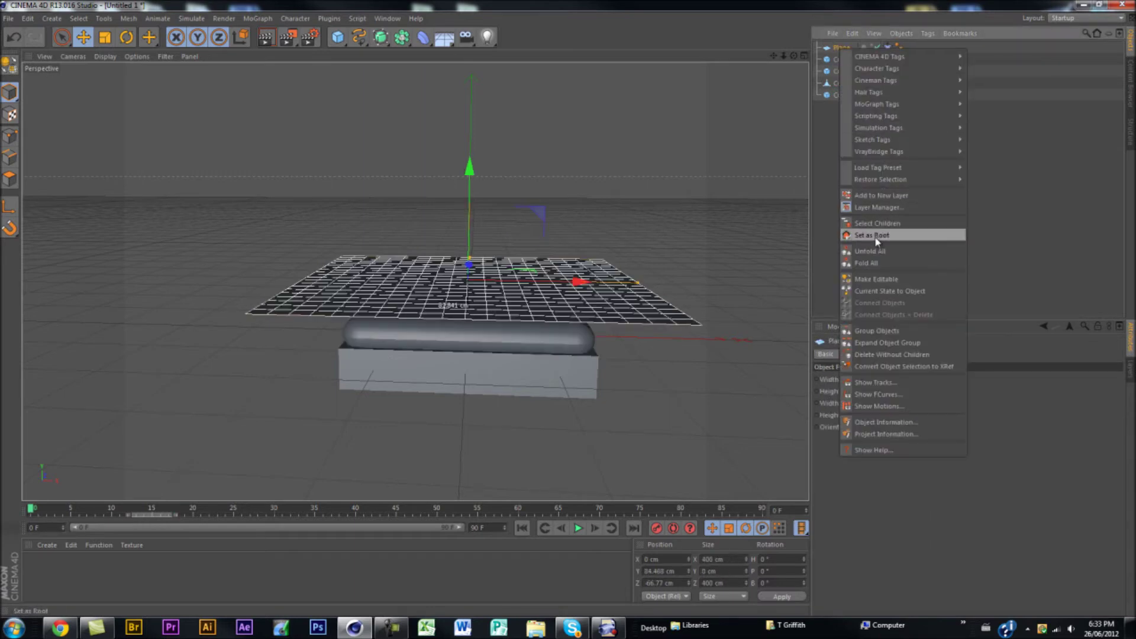
{"action": "left_click", "coordinate": [878, 279]}
{"action": "left_click", "coordinate": [146, 508]}
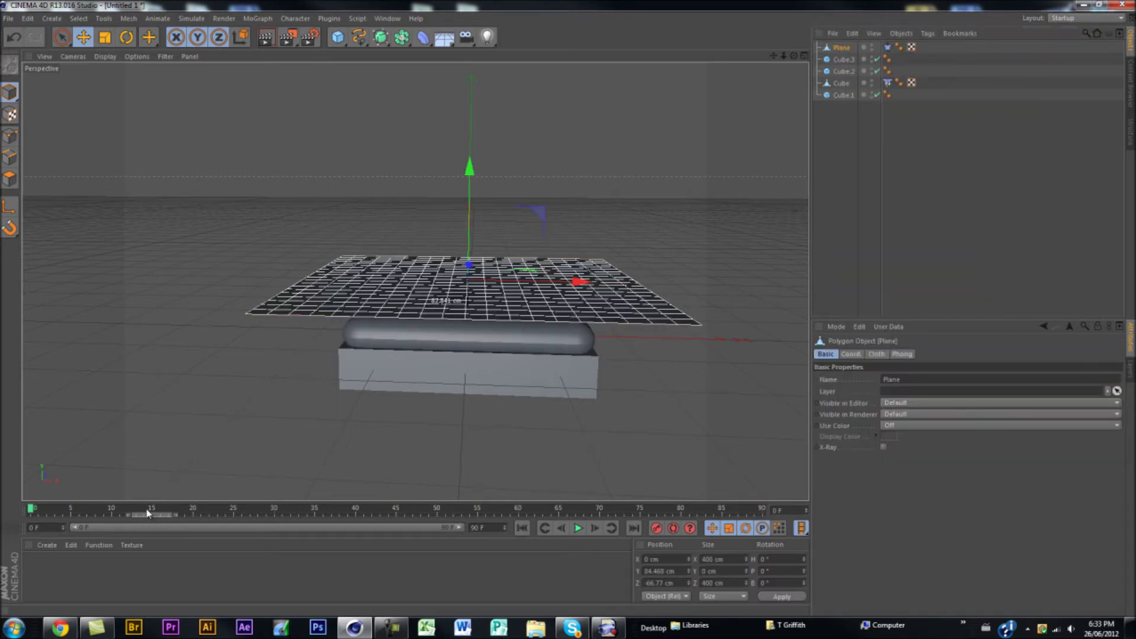
{"action": "left_click", "coordinate": [31, 511]}
{"action": "left_click", "coordinate": [579, 528]}
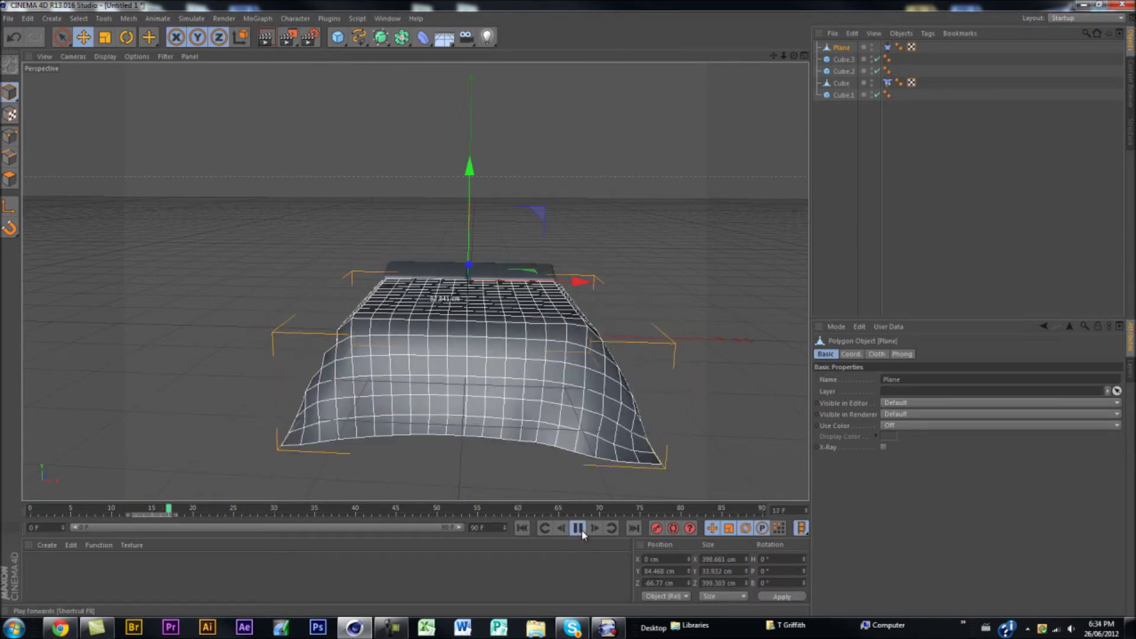
{"action": "left_click", "coordinate": [31, 510]}
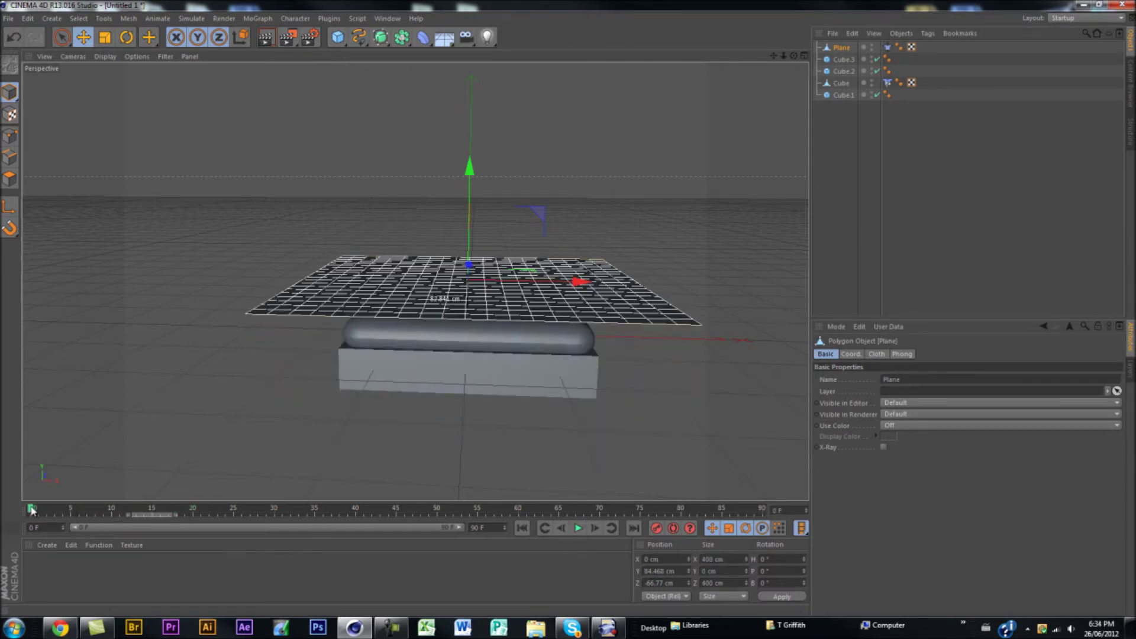
Step: Undo the editable conversions of the plane and the mattress block, along with the mattress's Cloth Collider tag
{"action": "left_click_drag", "start_coordinate": [388, 327], "coordinate": [540, 354], "text": "alt"}
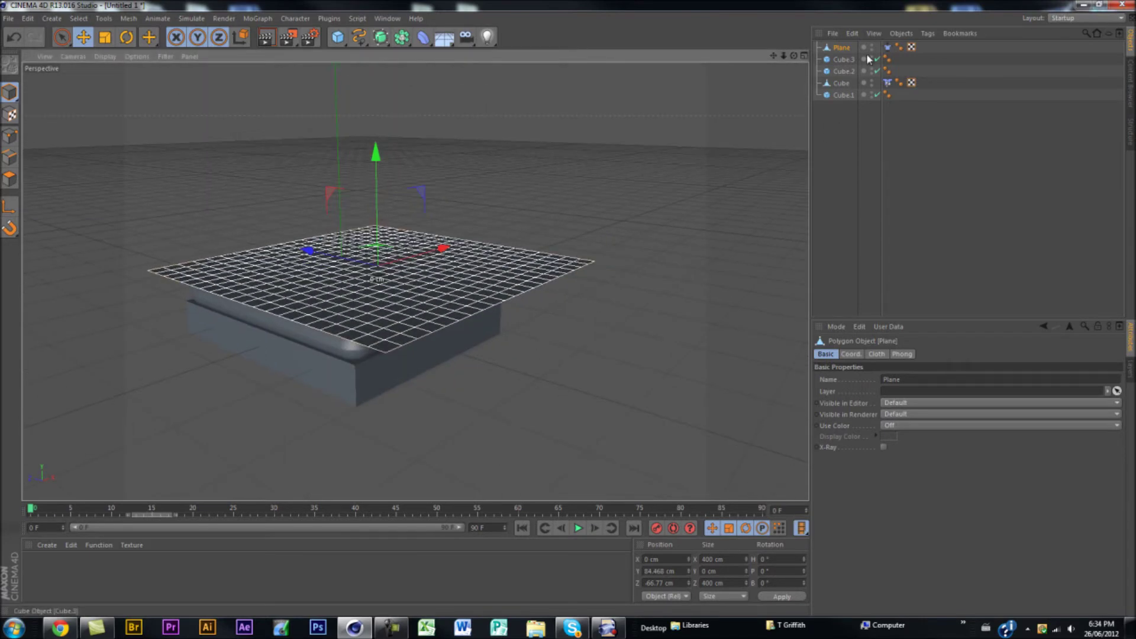
{"action": "mouse_move", "coordinate": [889, 47]}
{"action": "left_mouse_down"}
{"action": "mouse_move", "coordinate": [939, 48]}
{"action": "mouse_move", "coordinate": [888, 48]}
{"action": "left_mouse_up"}
{"action": "left_click", "coordinate": [844, 49]}
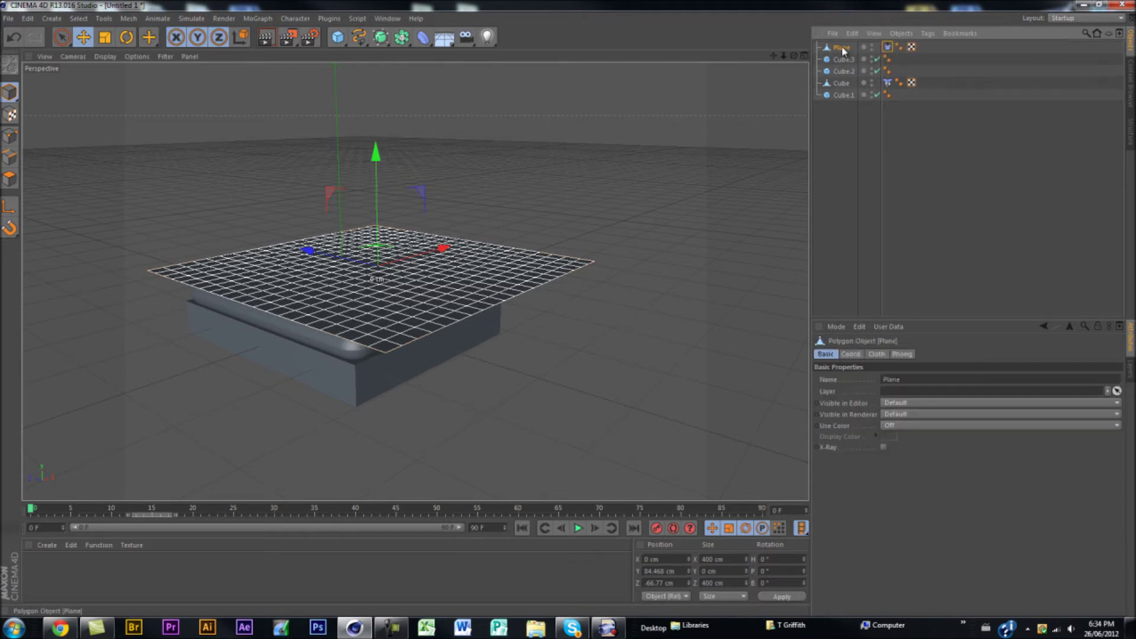
{"action": "left_click_drag", "start_coordinate": [586, 203], "coordinate": [464, 294], "text": "alt"}
{"action": "left_click", "coordinate": [842, 54]}
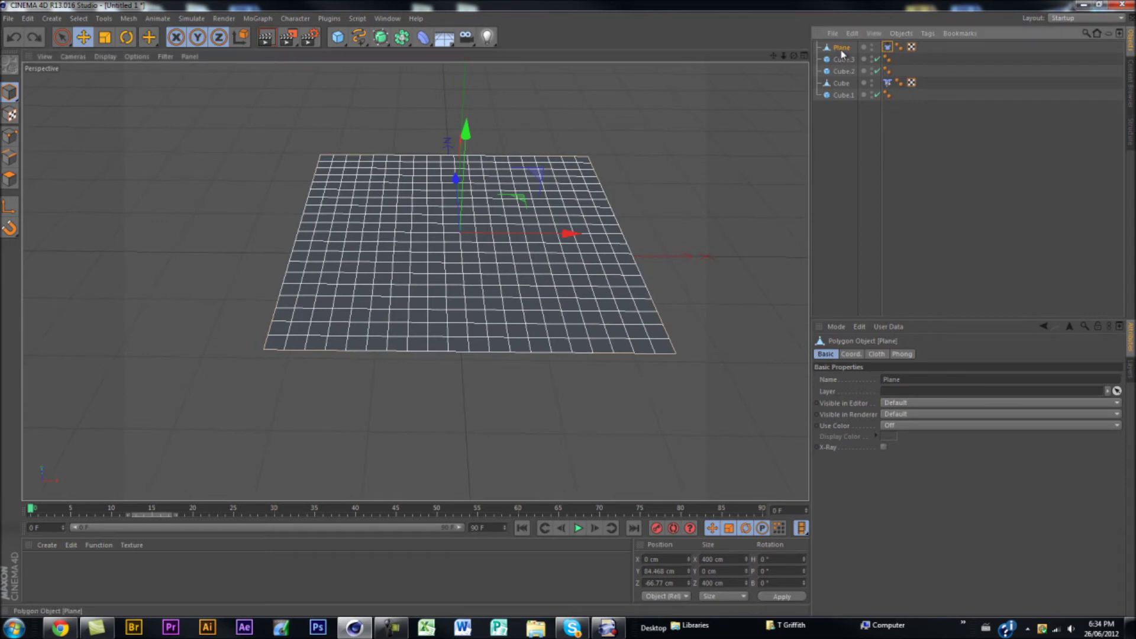
{"action": "key", "text": "ctrl+z"}
{"action": "key", "text": "ctrl+z"}
{"action": "key", "text": "ctrl+z"}
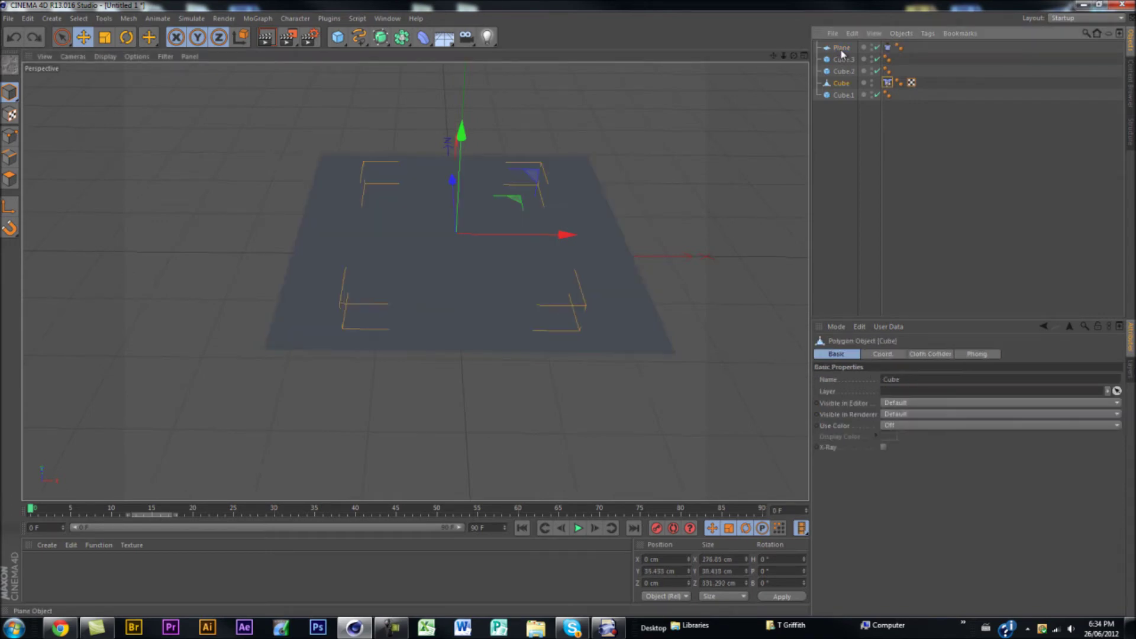
{"action": "key", "text": "ctrl+z"}
{"action": "key", "text": "ctrl+z"}
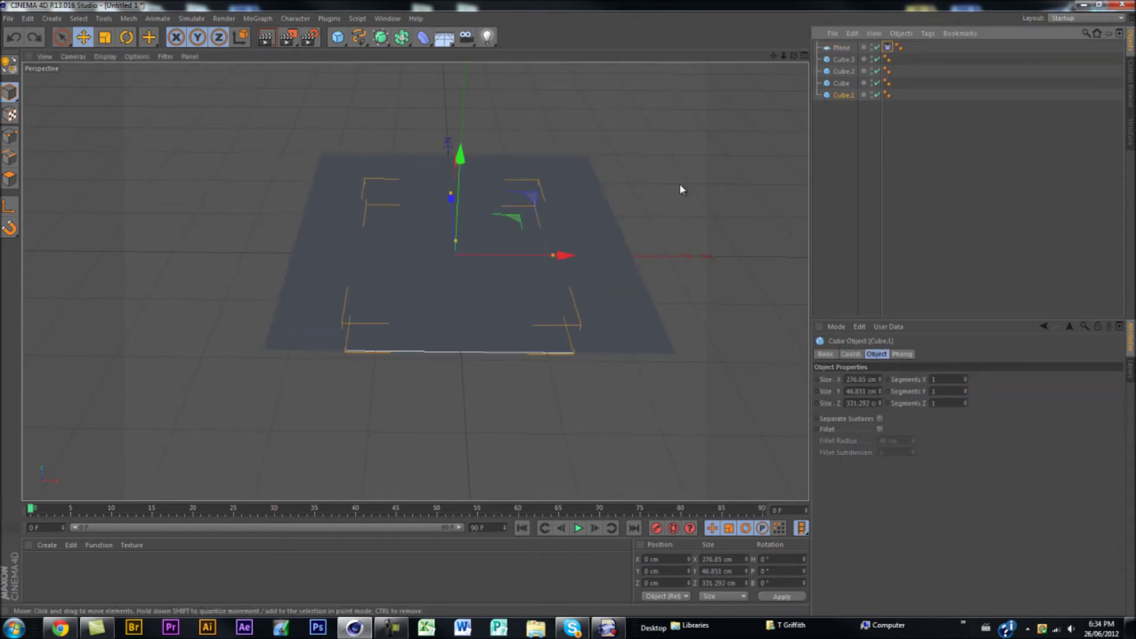
{"action": "key", "text": "r"}
{"action": "key", "text": "t"}
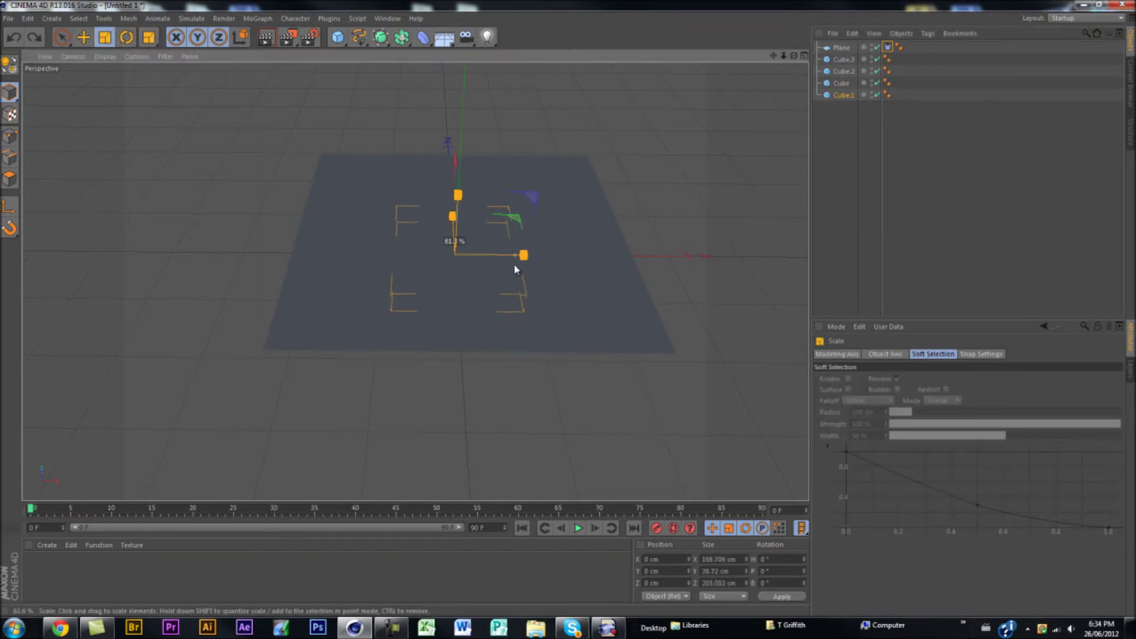
{"action": "key", "text": "ctrl+z"}
{"action": "key", "text": "ctrl+z"}
{"action": "key", "text": "ctrl+z"}
{"action": "key", "text": "ctrl+z"}
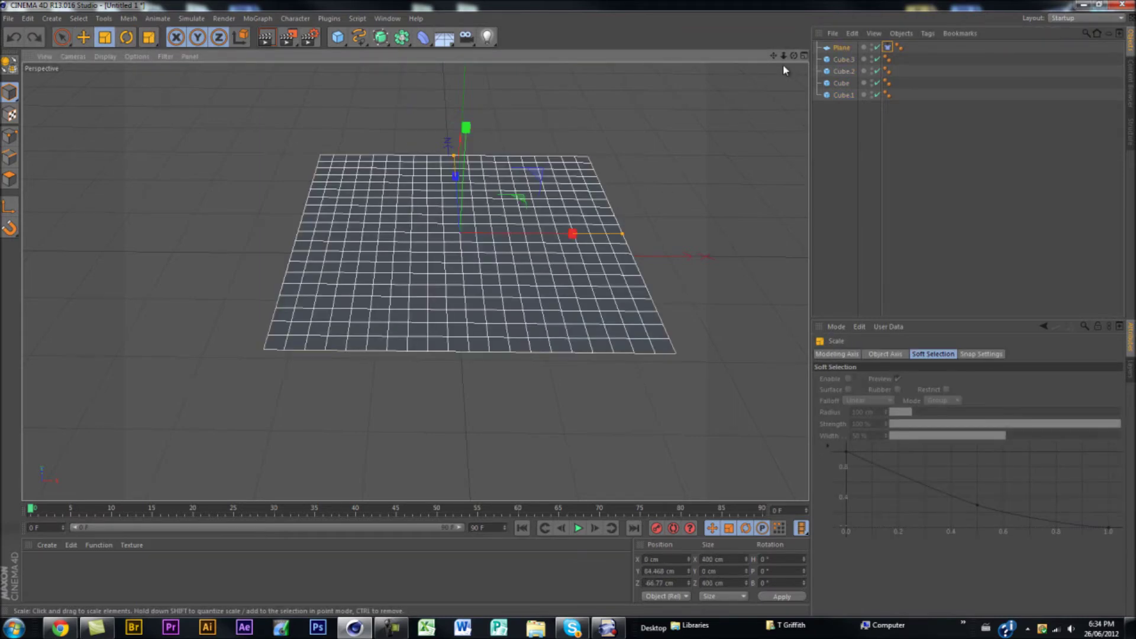
Step: Scale the plane down to about 315 × 315 cm and shift it to about -39 cm in Z
{"action": "left_click", "coordinate": [512, 254]}
{"action": "left_click_drag", "start_coordinate": [665, 190], "coordinate": [629, 228]}
{"action": "mouse_move", "coordinate": [541, 271]}
{"action": "left_mouse_down", "text": "alt"}
{"action": "mouse_move", "coordinate": [748, 130]}
{"action": "mouse_move", "coordinate": [706, 234]}
{"action": "mouse_move", "coordinate": [697, 201]}
{"action": "mouse_move", "coordinate": [521, 279]}
{"action": "left_mouse_up", "text": "alt"}
{"action": "key", "text": "e"}
{"action": "left_click_drag", "start_coordinate": [447, 325], "coordinate": [420, 328]}
{"action": "left_click_drag", "start_coordinate": [547, 260], "coordinate": [413, 208], "text": "alt"}
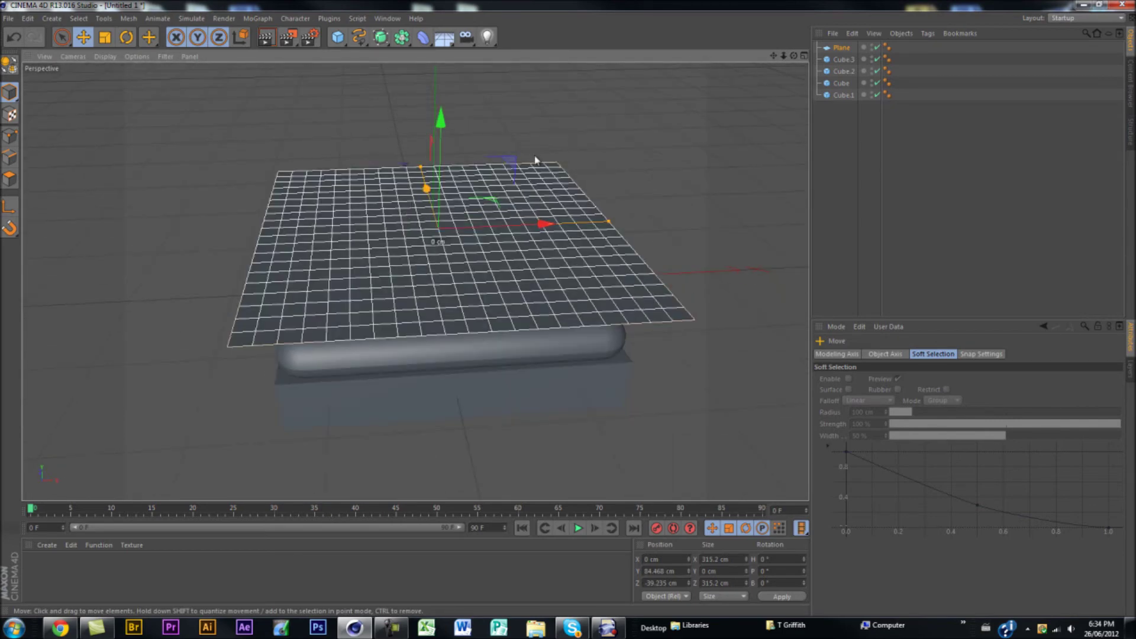
Step: Make the resized plane and the rounded mattress block editable
{"action": "right_click", "coordinate": [843, 47]}
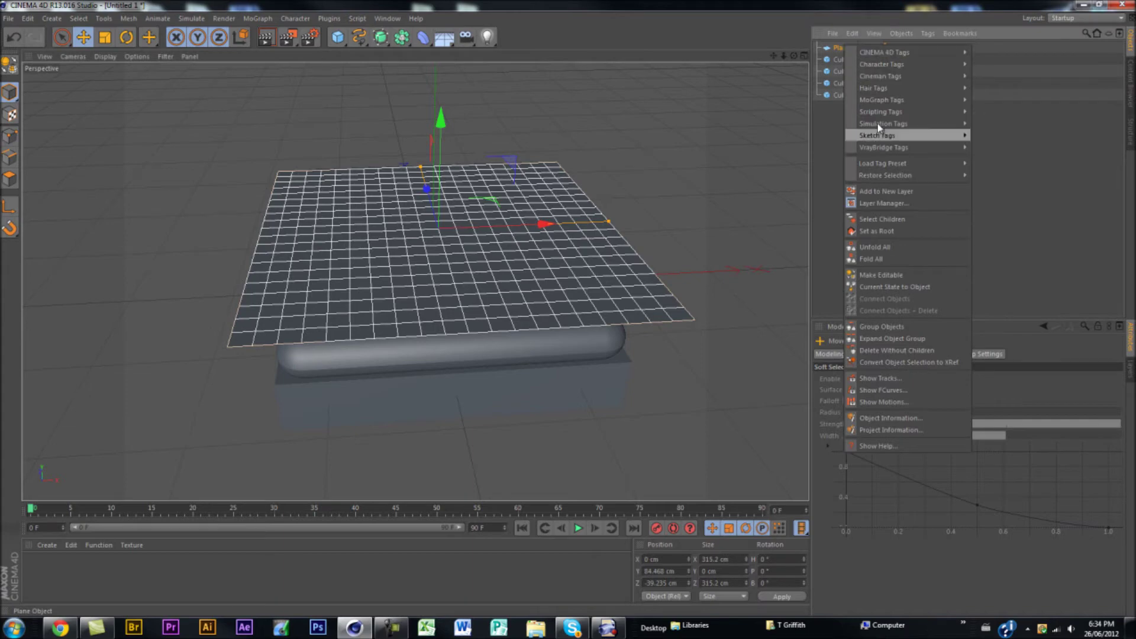
{"action": "left_click", "coordinate": [881, 274]}
{"action": "left_click", "coordinate": [847, 62]}
{"action": "left_click", "coordinate": [846, 71]}
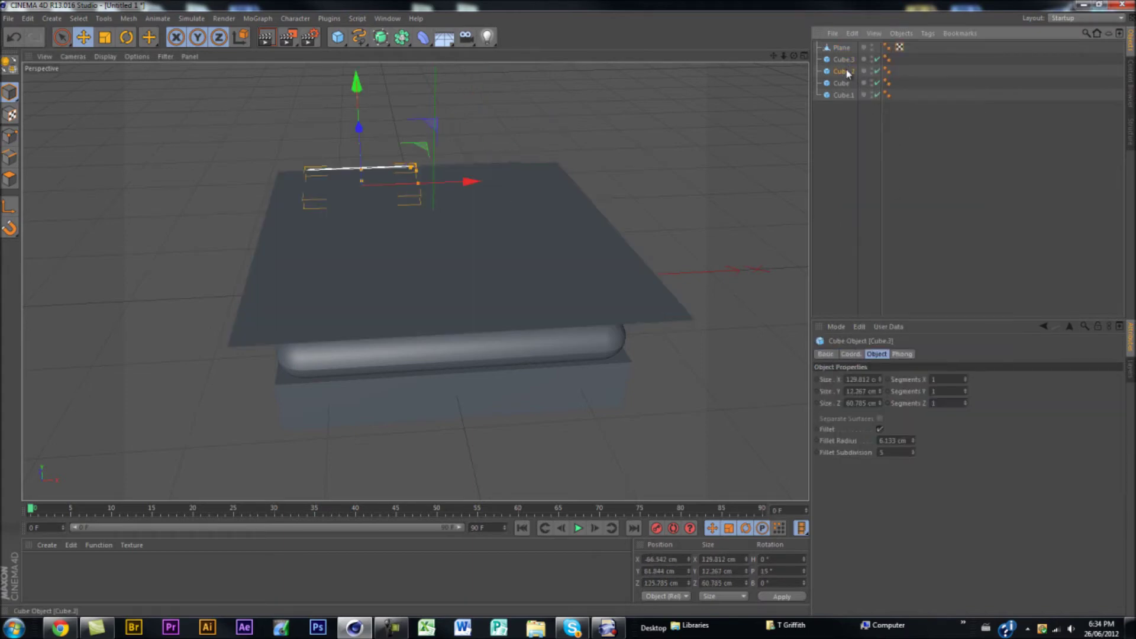
{"action": "left_click", "coordinate": [846, 82]}
{"action": "right_click", "coordinate": [847, 82]}
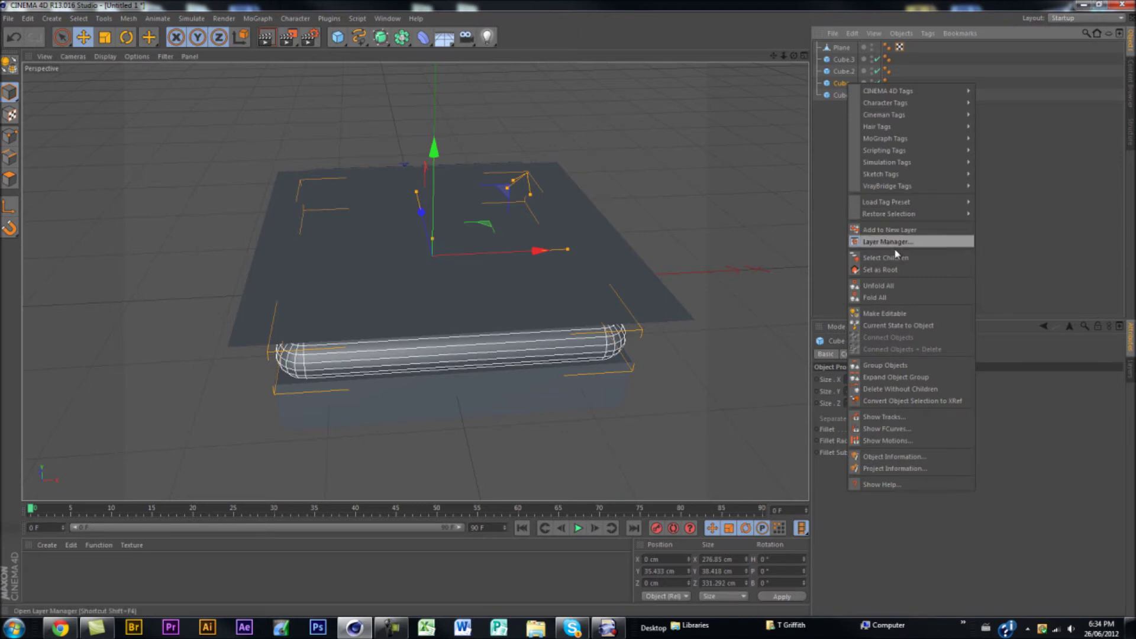
{"action": "left_click", "coordinate": [884, 313]}
Step: Add a Cloth simulation tag to the editable plane
{"action": "left_click", "coordinate": [850, 46]}
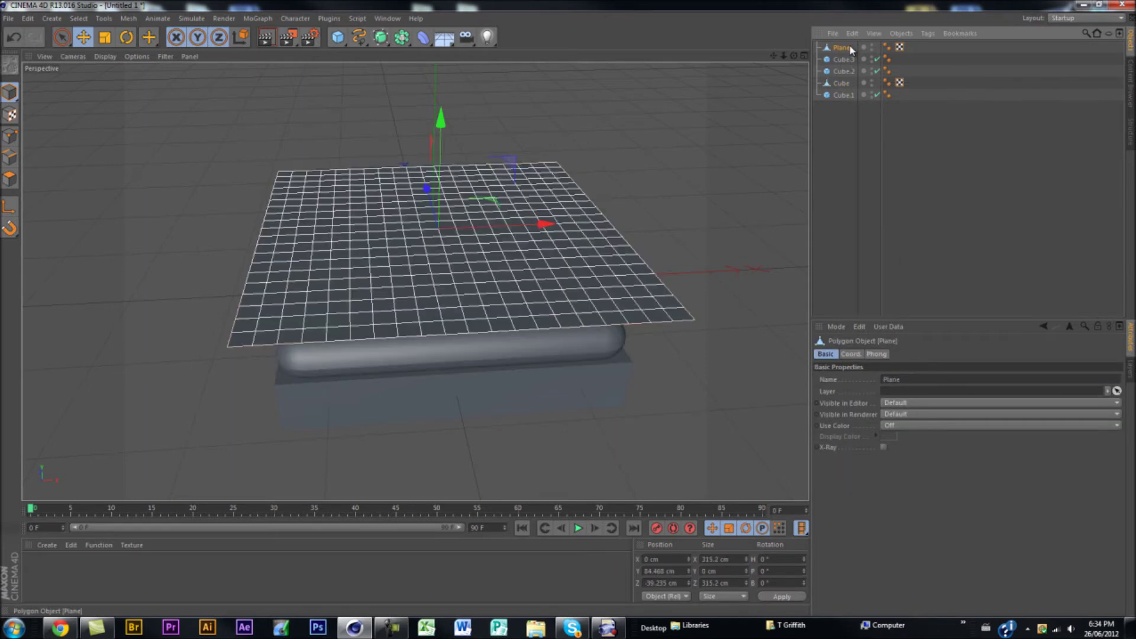
{"action": "right_click", "coordinate": [849, 46]}
{"action": "mouse_move", "coordinate": [886, 142]}
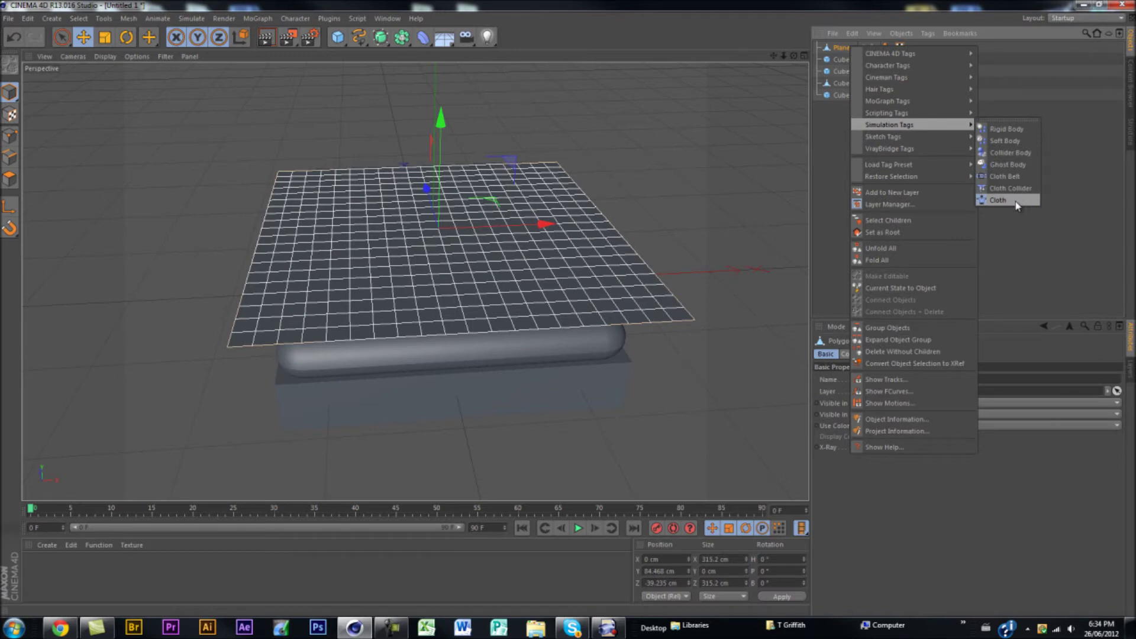
{"action": "left_click", "coordinate": [1000, 200]}
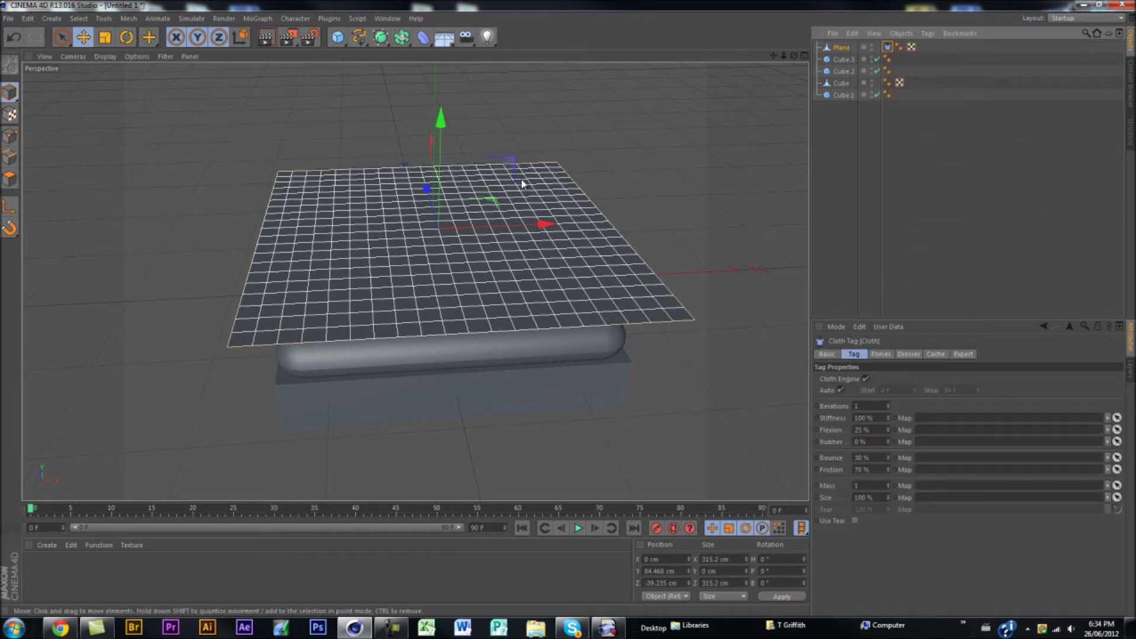
Step: Add a Cloth Collider simulation tag to the mattress block
{"action": "left_click", "coordinate": [845, 83]}
{"action": "right_click", "coordinate": [845, 83]}
{"action": "mouse_move", "coordinate": [890, 182]}
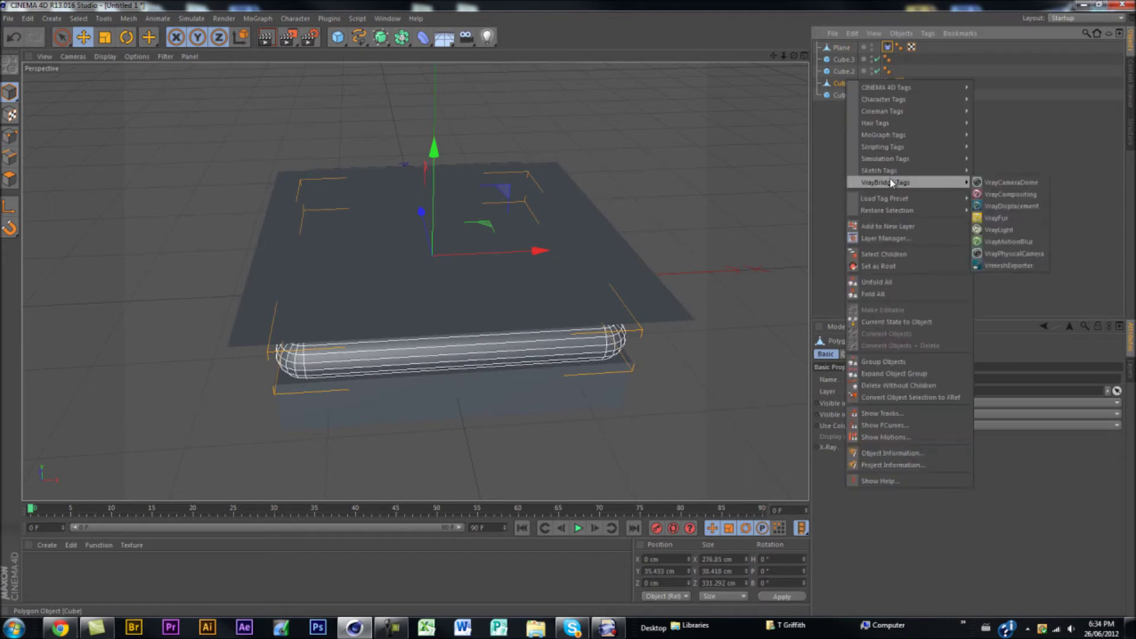
{"action": "mouse_move", "coordinate": [897, 158]}
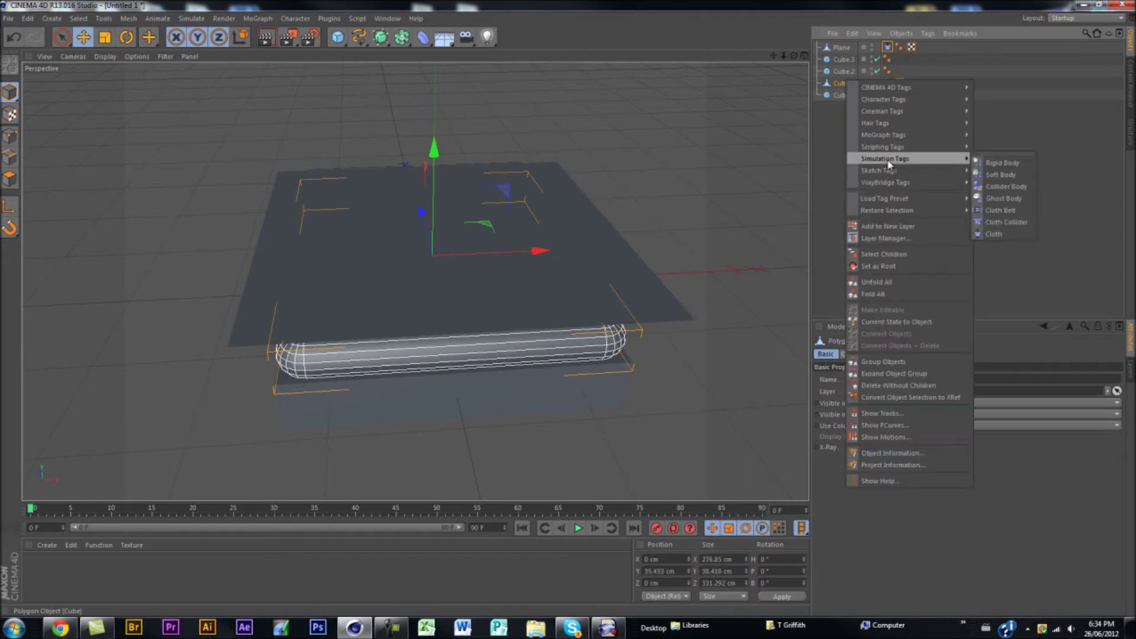
{"action": "left_click", "coordinate": [1012, 223]}
{"action": "left_click_drag", "start_coordinate": [659, 226], "coordinate": [655, 180], "text": "alt"}
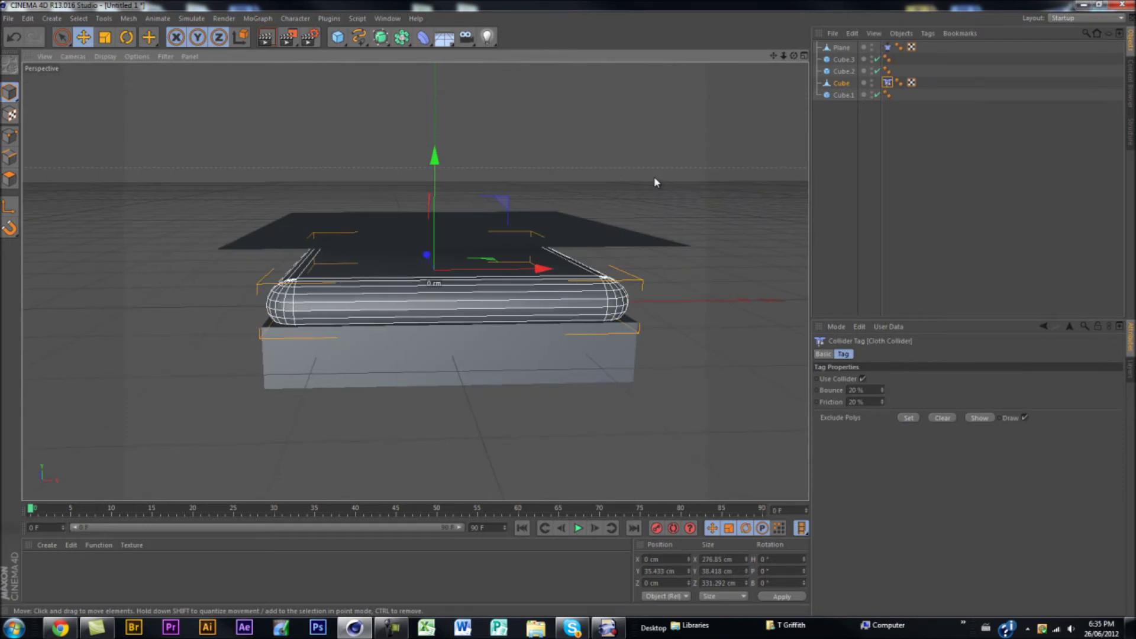
Step: Select the plane and run the cloth simulation along the timeline from frame 0 to inspect how the blanket drapes over the mattress
{"action": "left_click", "coordinate": [841, 47]}
{"action": "left_click_drag", "start_coordinate": [69, 510], "coordinate": [148, 509]}
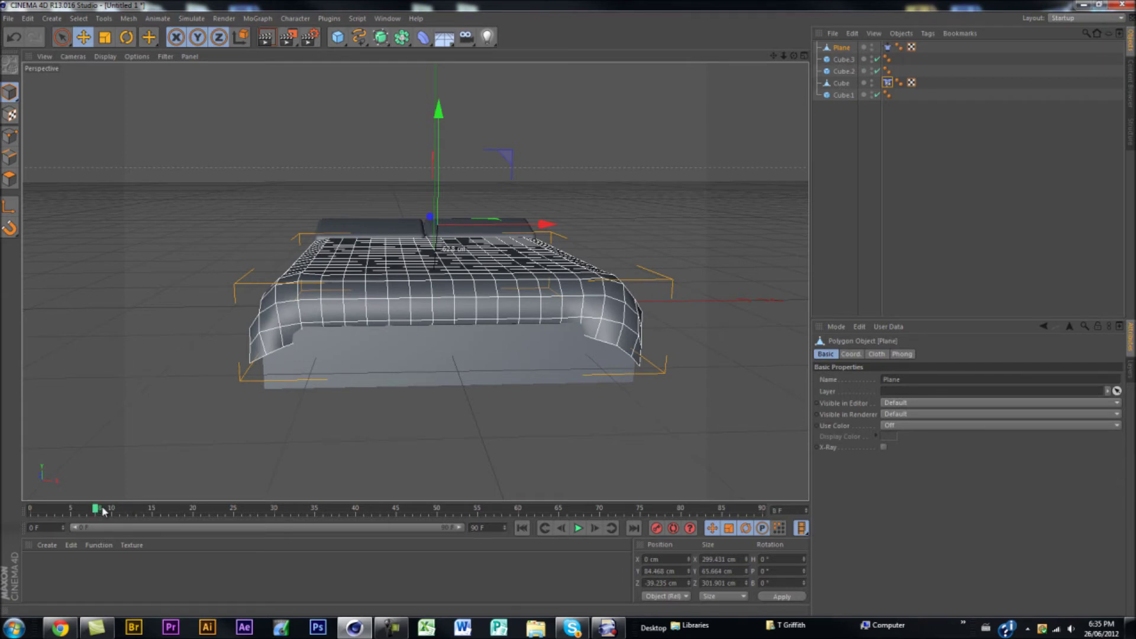
{"action": "left_click_drag", "start_coordinate": [290, 466], "coordinate": [320, 419], "text": "alt"}
{"action": "left_click_drag", "start_coordinate": [27, 500], "coordinate": [87, 511]}
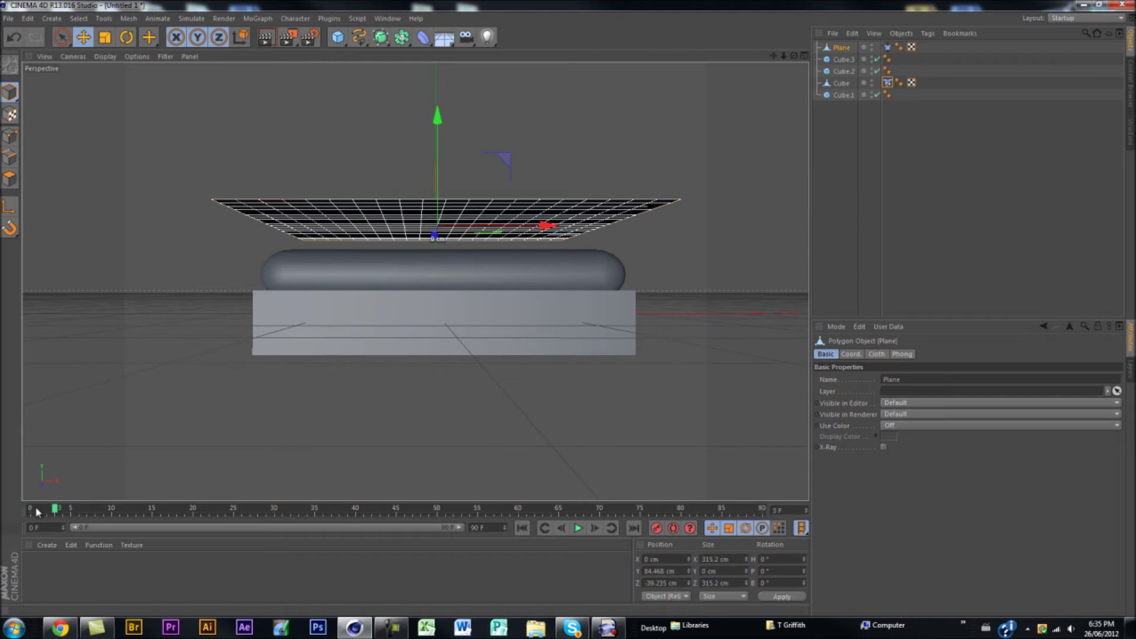
{"action": "left_click_drag", "start_coordinate": [327, 396], "coordinate": [230, 513], "text": "alt"}
{"action": "left_click", "coordinate": [149, 512]}
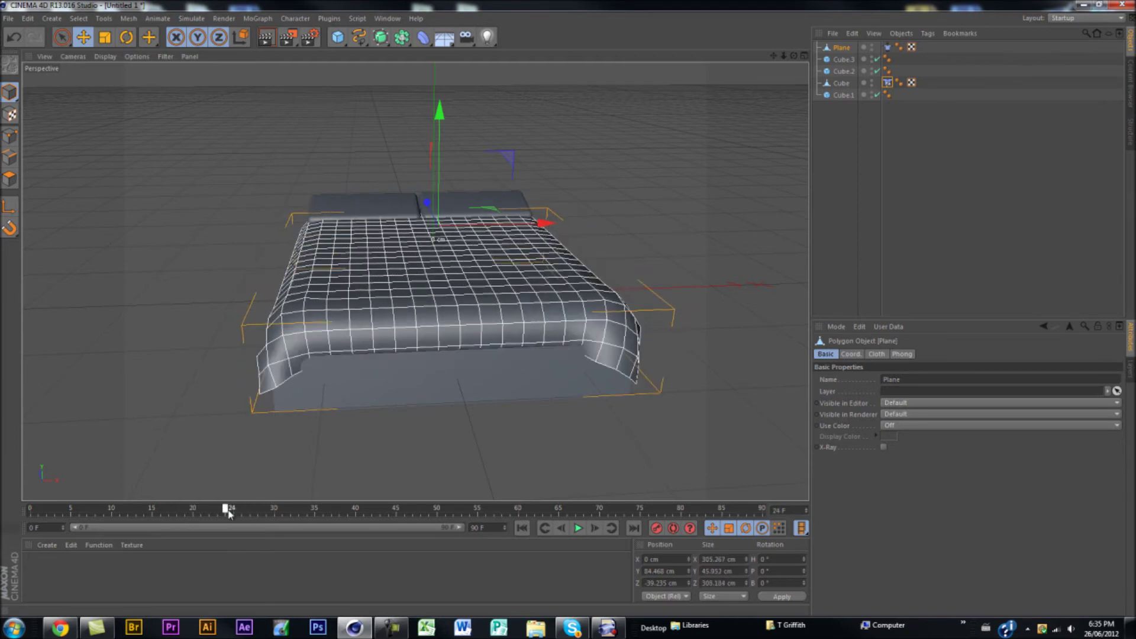
{"action": "left_click", "coordinate": [31, 510]}
{"action": "left_click_drag", "start_coordinate": [102, 512], "coordinate": [203, 512]}
{"action": "left_click_drag", "start_coordinate": [363, 418], "coordinate": [459, 414], "text": "alt"}
Step: Undo the Cloth tag on the plane and the Cloth Collider tag on the mattress block
{"action": "left_click", "coordinate": [381, 205]}
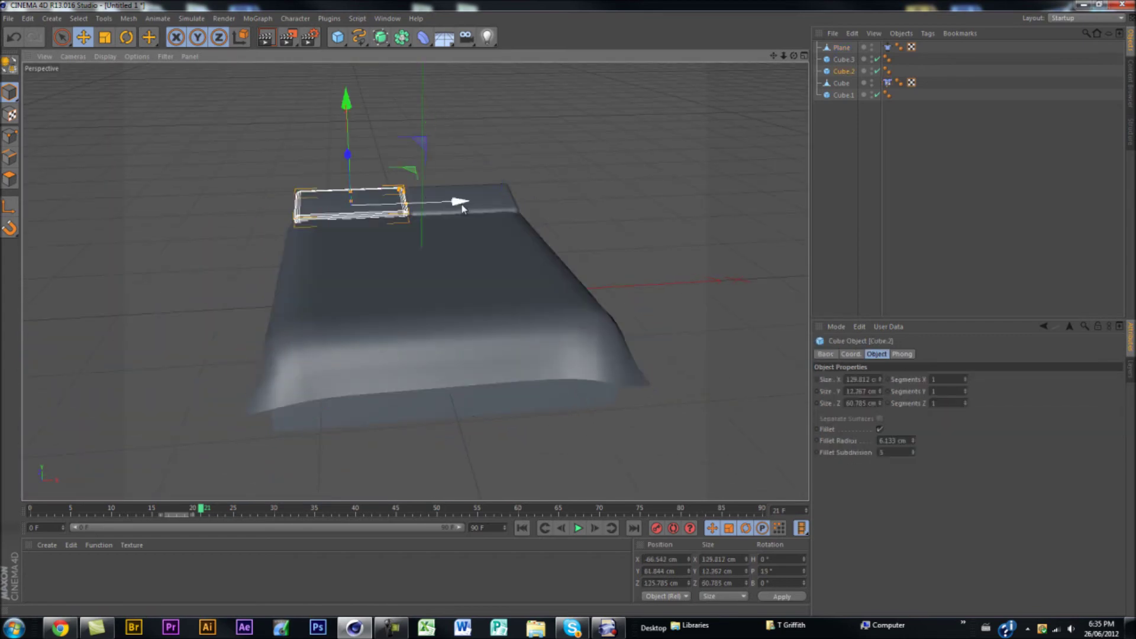
{"action": "left_click", "coordinate": [616, 250]}
{"action": "left_click_drag", "start_coordinate": [338, 350], "coordinate": [619, 261], "text": "alt"}
{"action": "key", "text": "ctrl+z"}
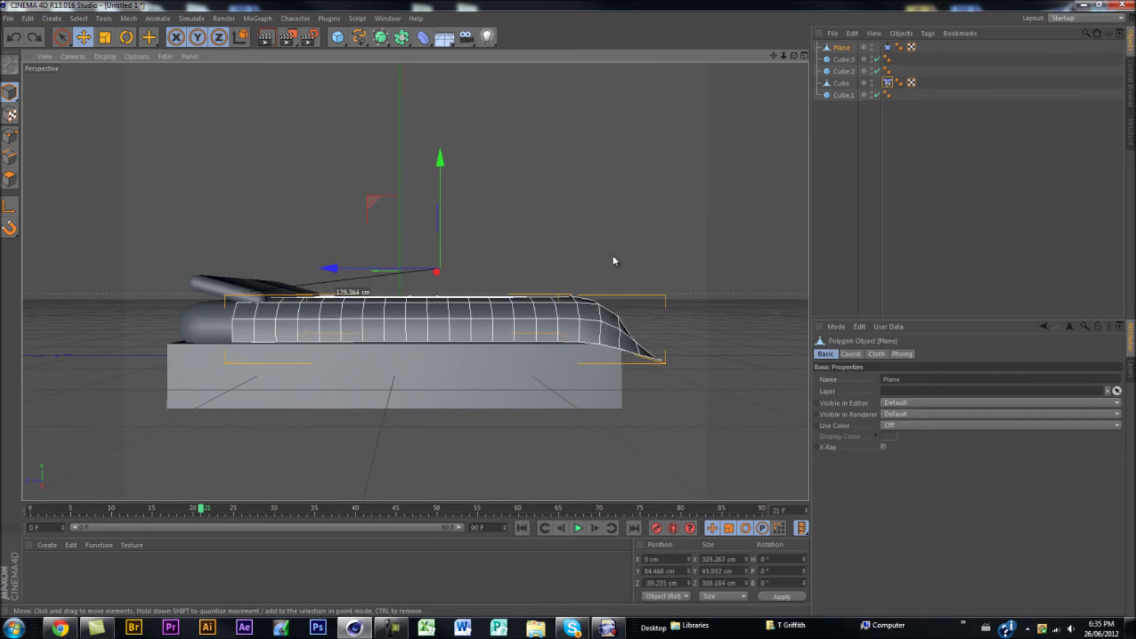
{"action": "key", "text": "ctrl+z"}
{"action": "key", "text": "ctrl+z"}
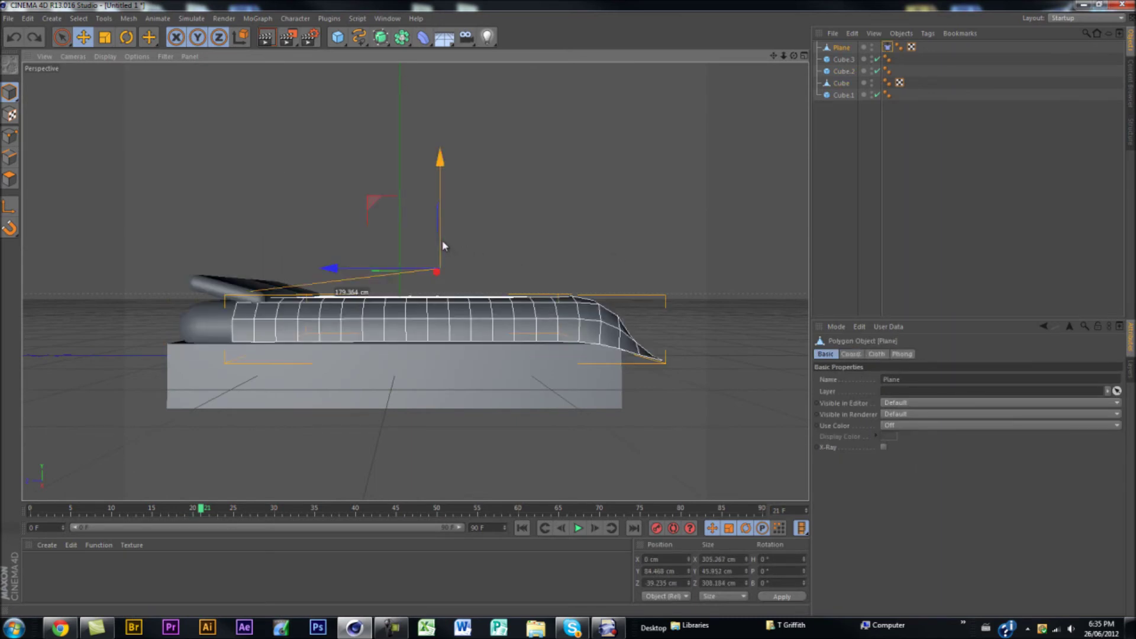
{"action": "key", "text": "ctrl+z"}
{"action": "key", "text": "ctrl+z"}
Step: Select both pillow cubes and make them editable
{"action": "left_click", "coordinate": [388, 243]}
{"action": "left_click", "coordinate": [268, 296]}
{"action": "left_click", "coordinate": [268, 296]}
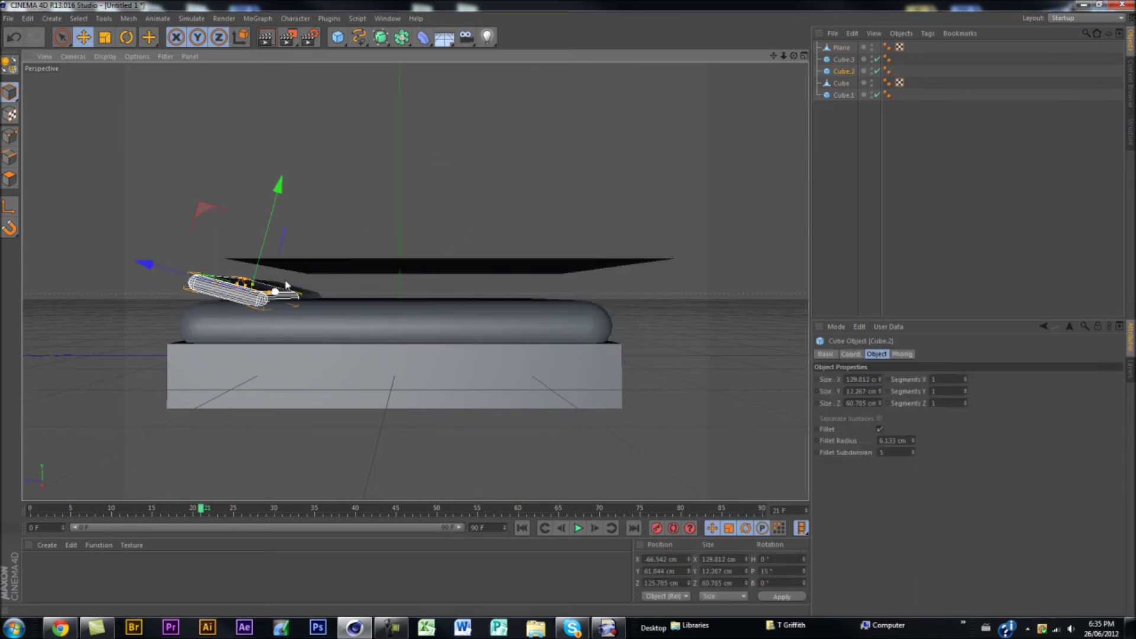
{"action": "left_click", "coordinate": [841, 64]}
{"action": "right_click", "coordinate": [842, 66]}
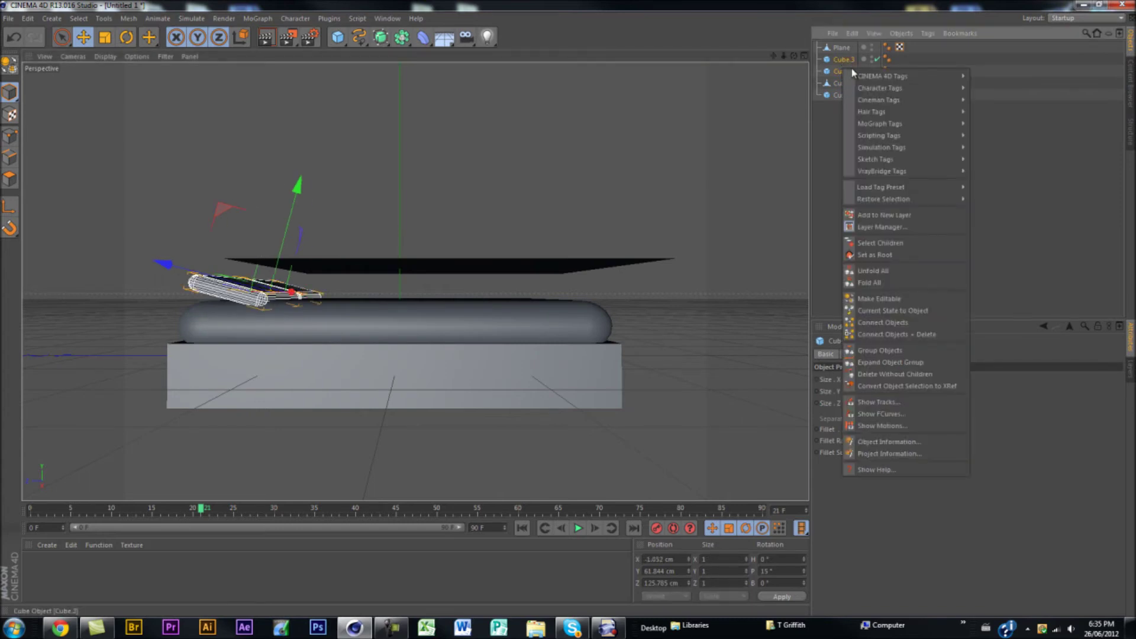
{"action": "left_click", "coordinate": [888, 298]}
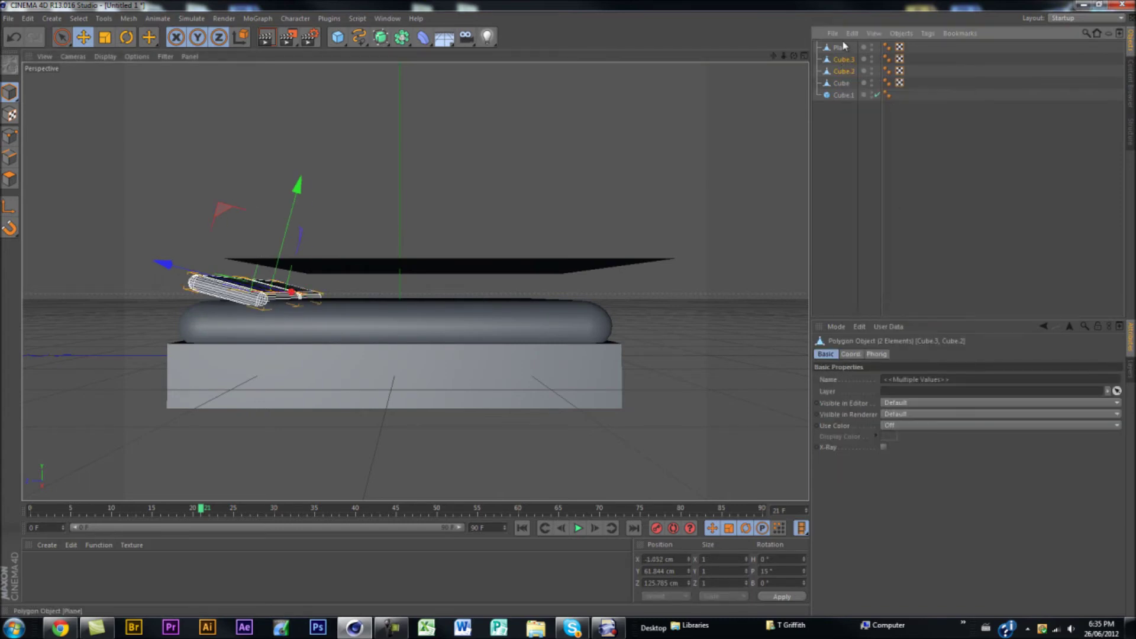
Step: Add Cloth Collider simulation tags to both pillows
{"action": "right_click", "coordinate": [841, 69]}
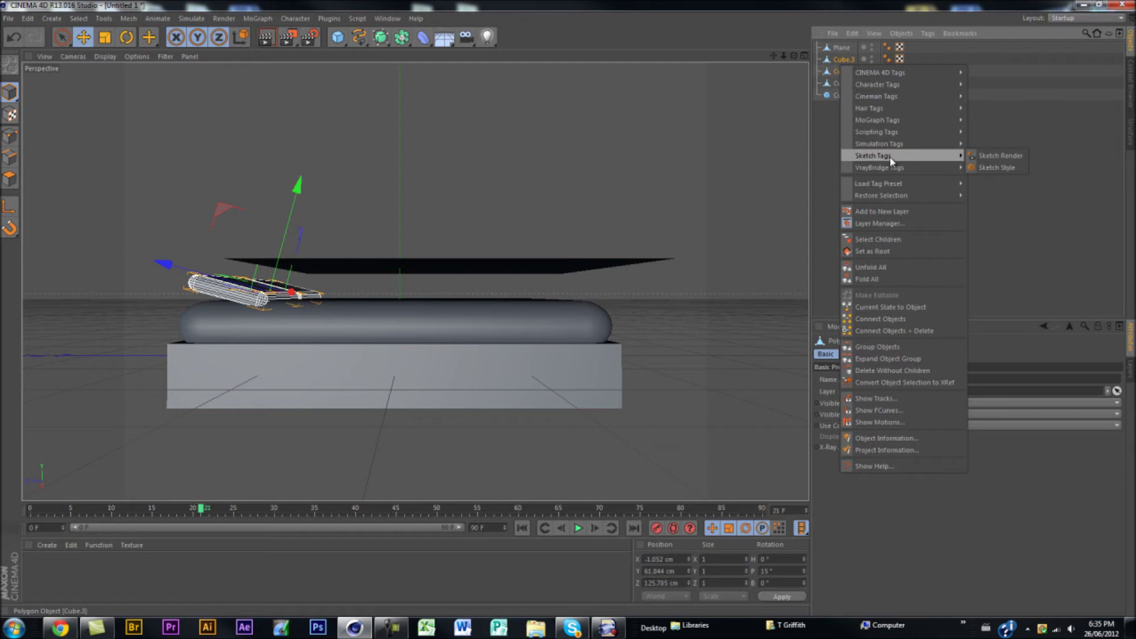
{"action": "mouse_move", "coordinate": [894, 148]}
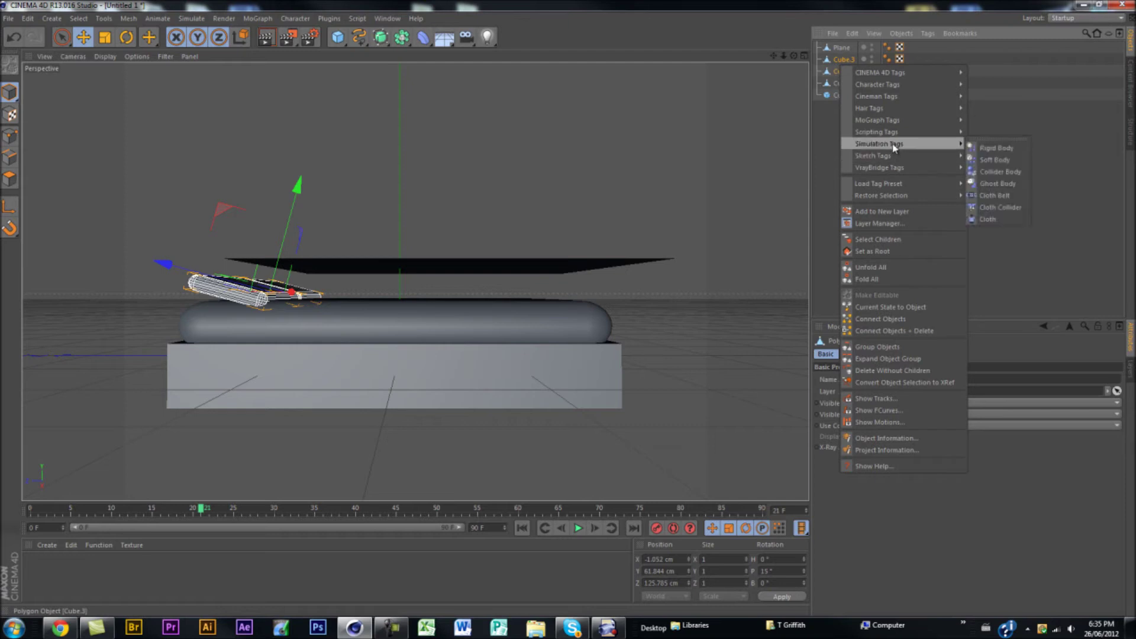
{"action": "left_click", "coordinate": [1001, 207]}
{"action": "left_click_drag", "start_coordinate": [628, 192], "coordinate": [344, 190], "text": "alt"}
Step: Try to run the blanket simulation from frame 0 with the pillows as colliders
{"action": "left_click", "coordinate": [843, 49]}
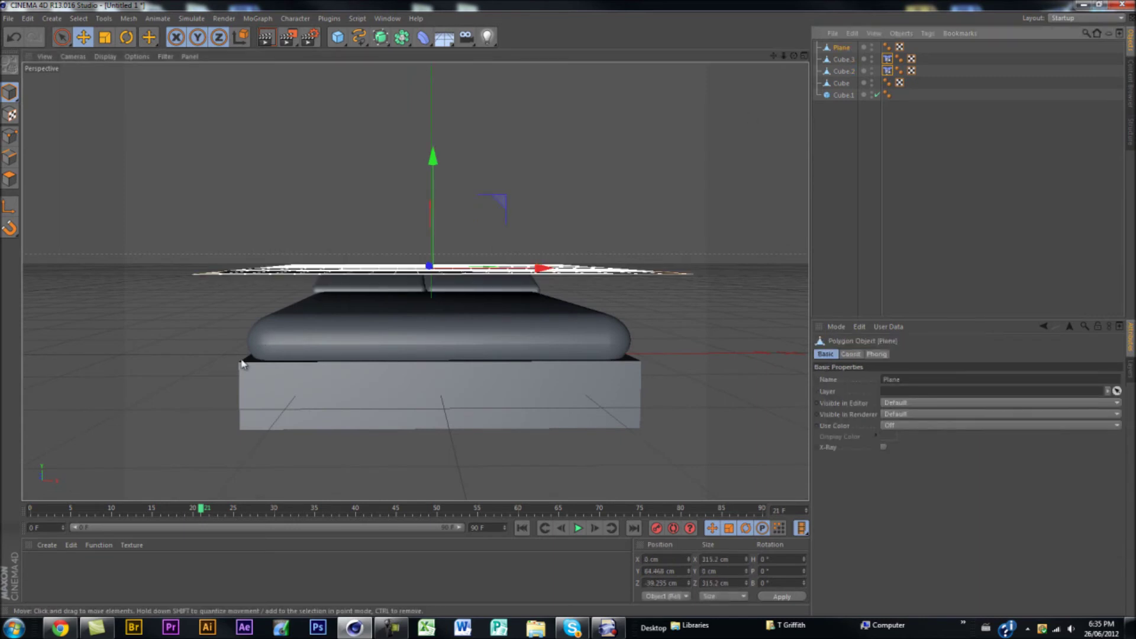
{"action": "left_click", "coordinate": [33, 506]}
{"action": "left_click", "coordinate": [578, 528]}
{"action": "left_click", "coordinate": [578, 528]}
{"action": "left_click", "coordinate": [30, 509]}
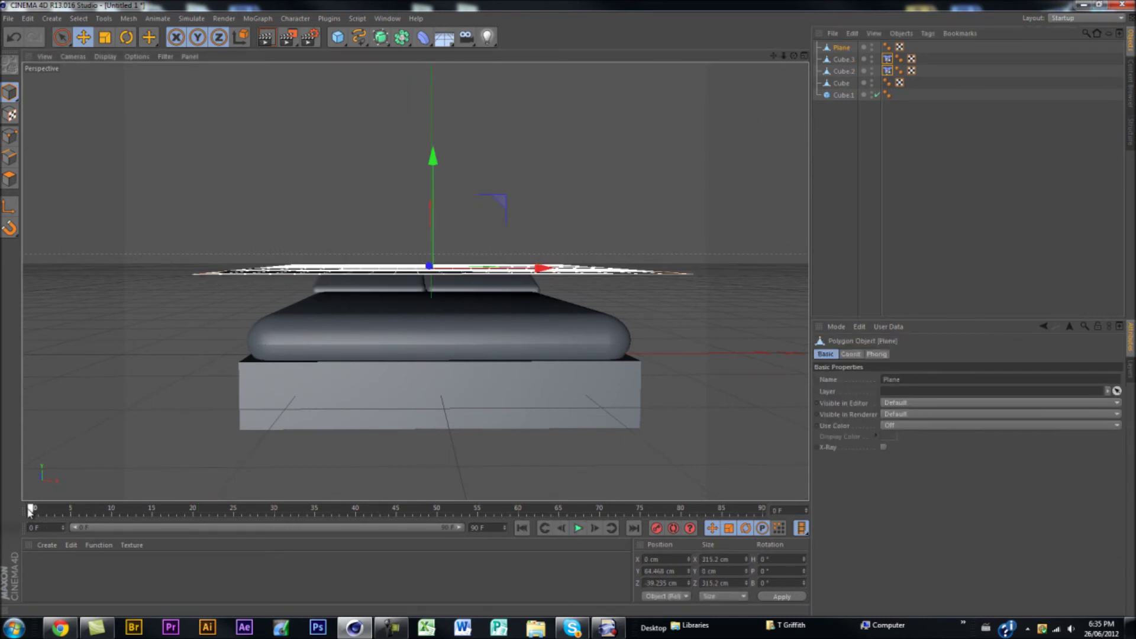
{"action": "left_click_drag", "start_coordinate": [118, 510], "coordinate": [224, 509]}
{"action": "left_click_drag", "start_coordinate": [194, 510], "coordinate": [136, 513]}
{"action": "left_click_drag", "start_coordinate": [309, 380], "coordinate": [319, 432], "text": "alt"}
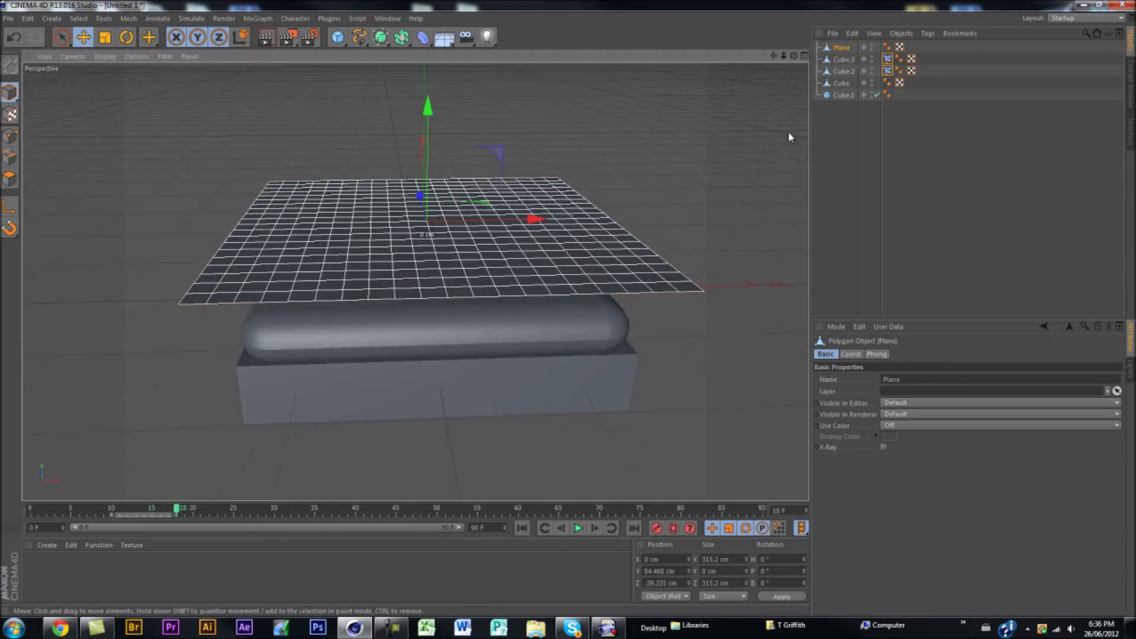
Step: Add a Cloth Collider simulation tag to the mattress block again
{"action": "left_click", "coordinate": [849, 47]}
{"action": "right_click", "coordinate": [845, 47]}
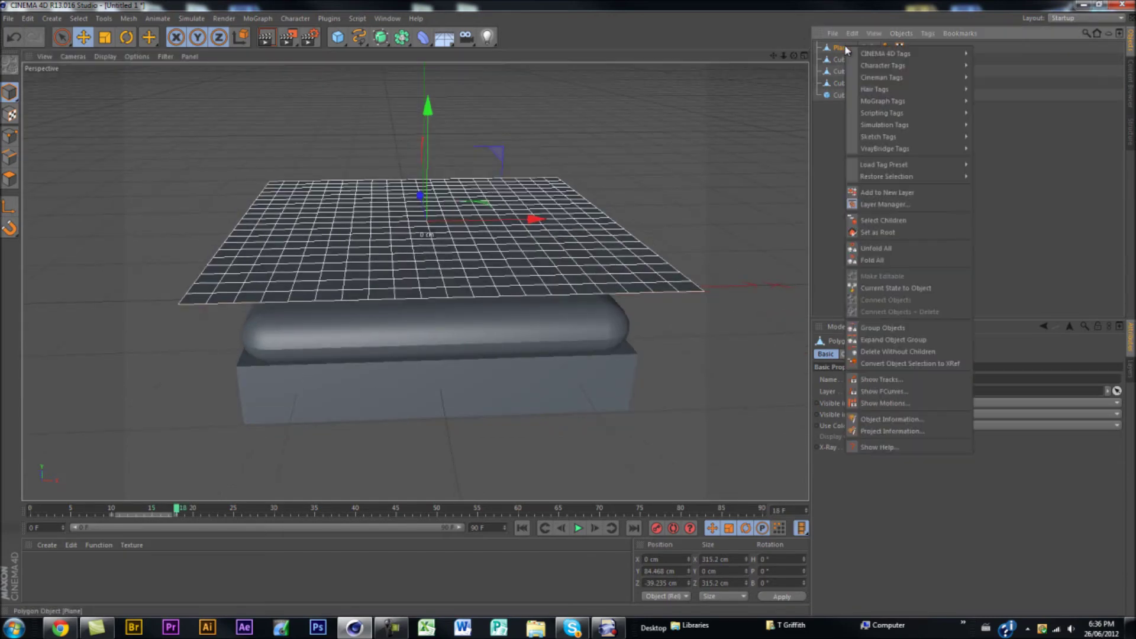
{"action": "left_click", "coordinate": [837, 140]}
{"action": "left_click", "coordinate": [861, 87]}
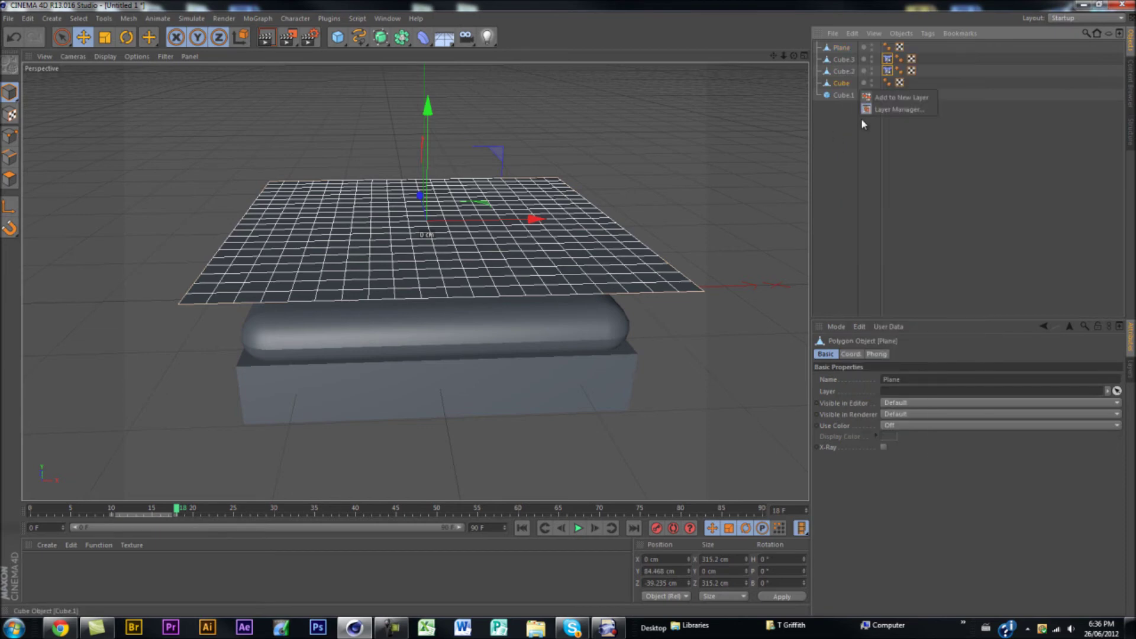
{"action": "left_click", "coordinate": [1007, 142]}
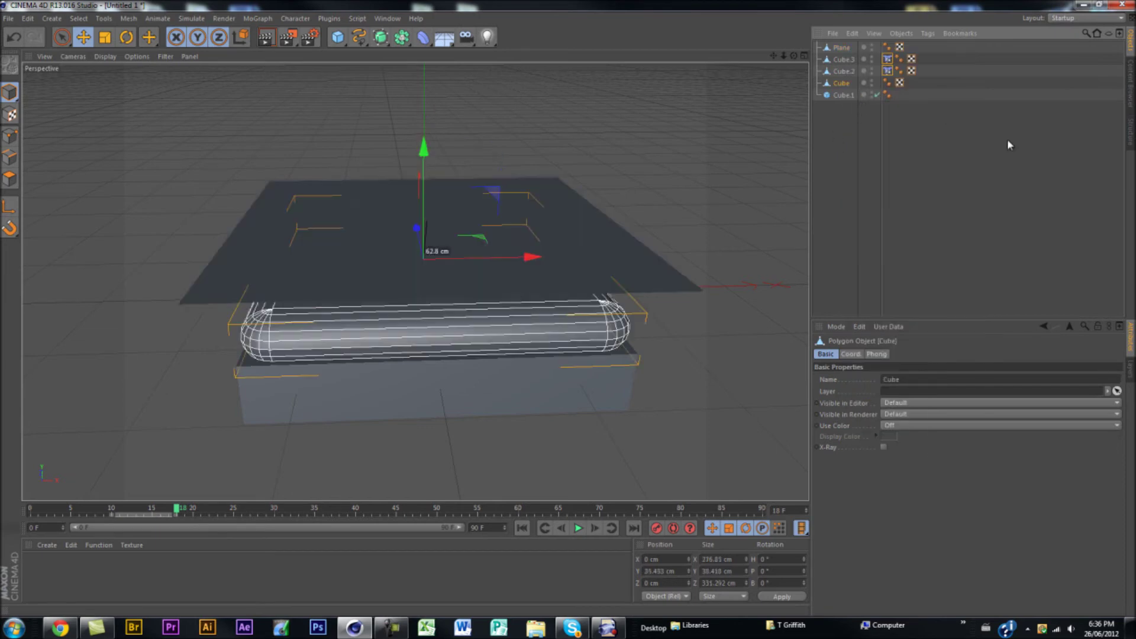
{"action": "right_click", "coordinate": [843, 84]}
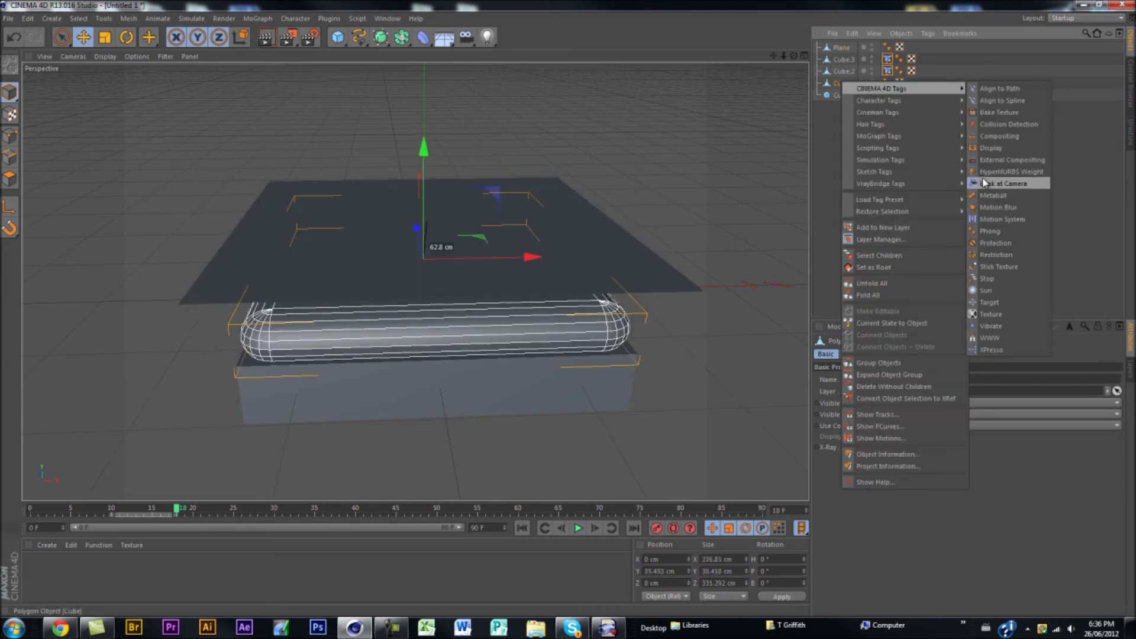
{"action": "mouse_move", "coordinate": [901, 171]}
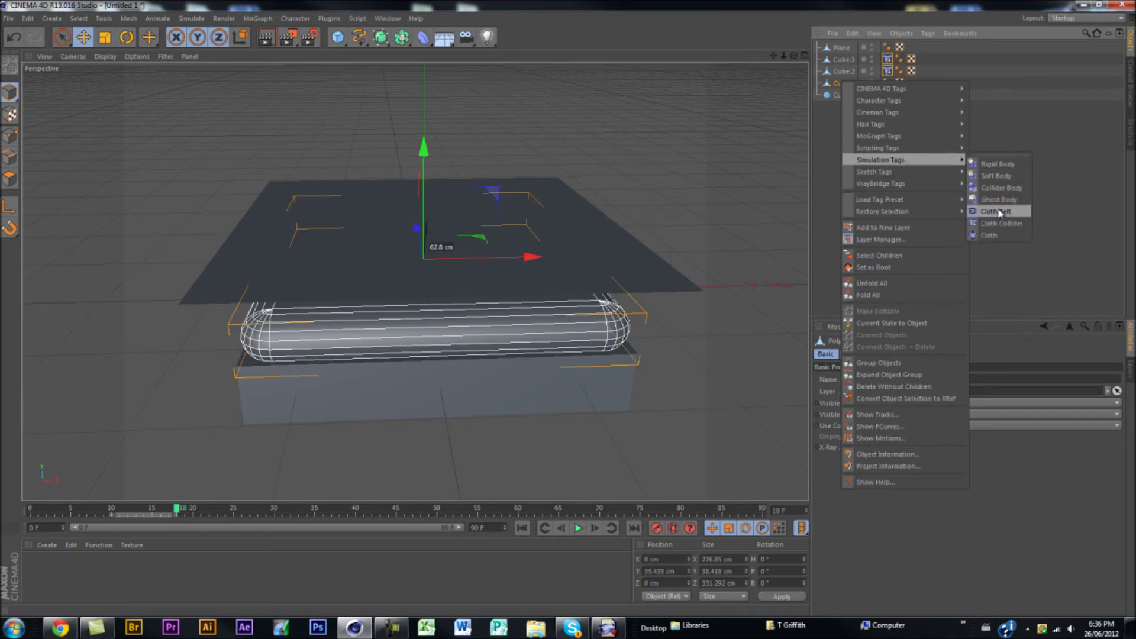
{"action": "left_click", "coordinate": [1000, 177]}
Step: Add a Cloth simulation tag to the plane again
{"action": "left_click", "coordinate": [841, 47]}
{"action": "right_click", "coordinate": [840, 47]}
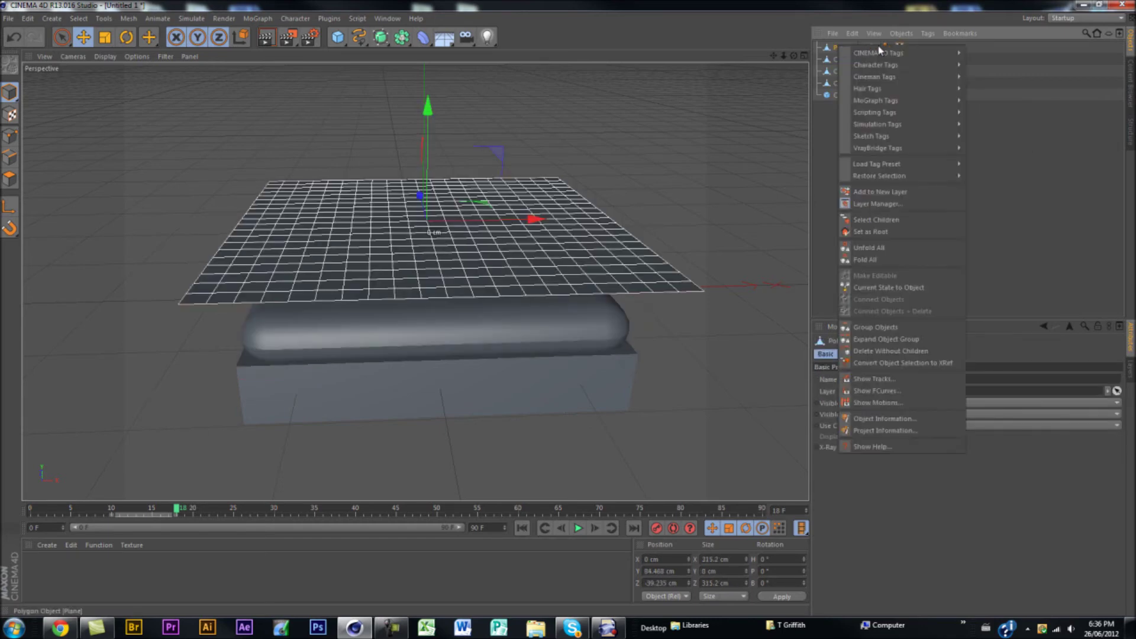
{"action": "mouse_move", "coordinate": [891, 138]}
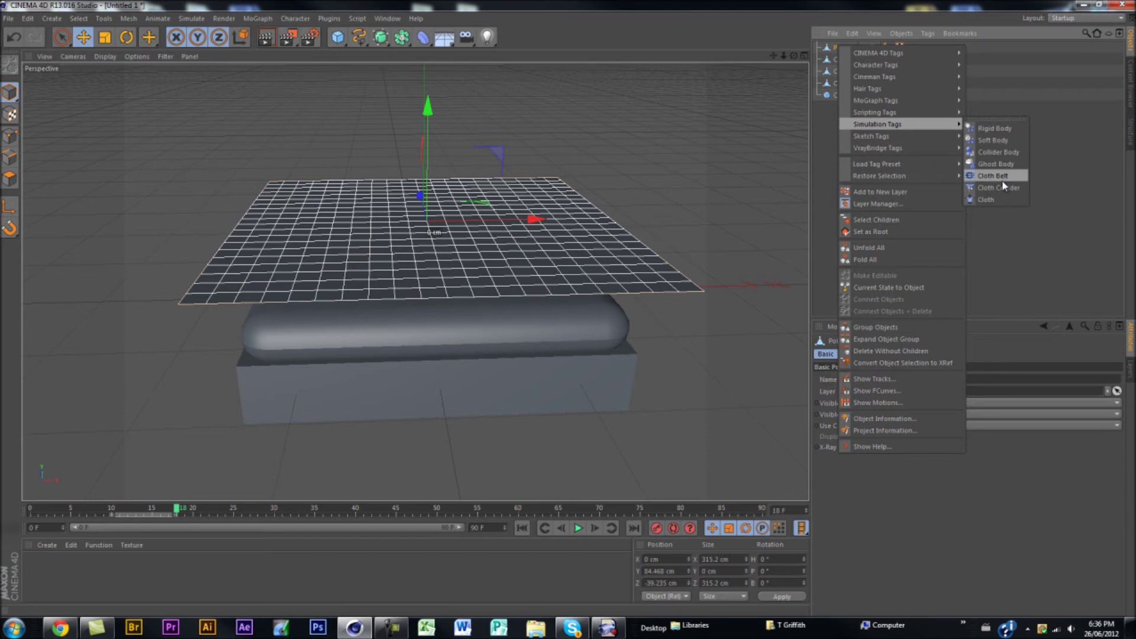
{"action": "left_click", "coordinate": [998, 193]}
Step: Advance the cloth simulation to frame 22 so the blanket drapes over the pillows and mattress
{"action": "left_click", "coordinate": [124, 509]}
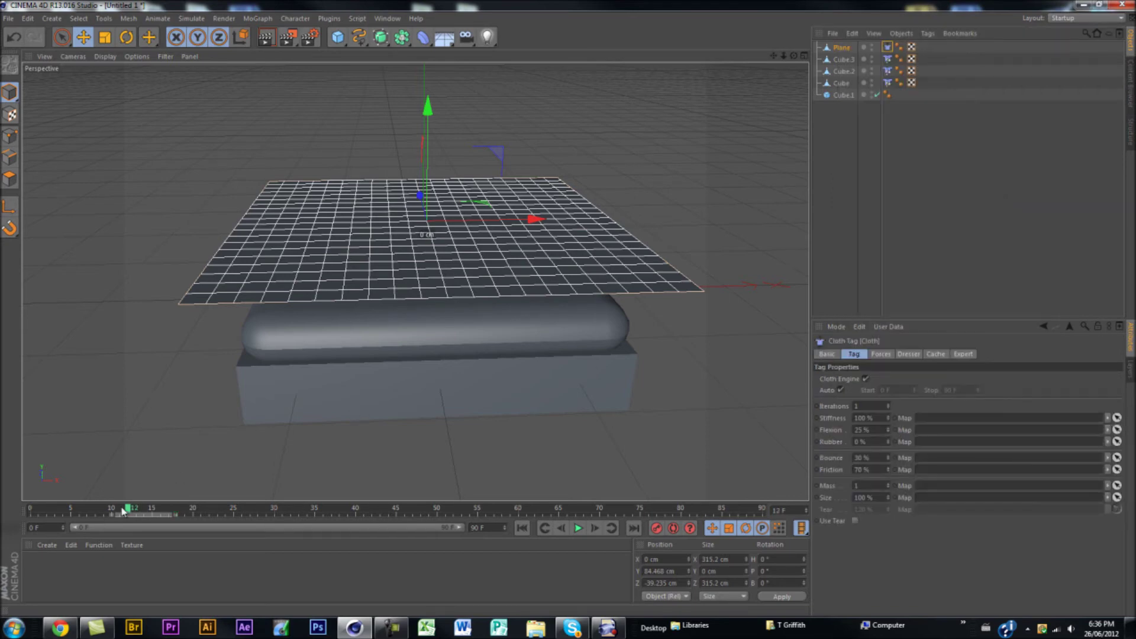
{"action": "left_click_drag", "start_coordinate": [114, 511], "coordinate": [210, 516]}
{"action": "left_click_drag", "start_coordinate": [281, 395], "coordinate": [433, 355], "text": "alt"}
{"action": "left_click_drag", "start_coordinate": [185, 270], "coordinate": [450, 338], "text": "alt"}
{"action": "left_click_drag", "start_coordinate": [447, 335], "coordinate": [446, 331], "text": "alt"}
Step: Add an omni light and move it above and in front of the bed, about 187 cm high
{"action": "left_click", "coordinate": [489, 37]}
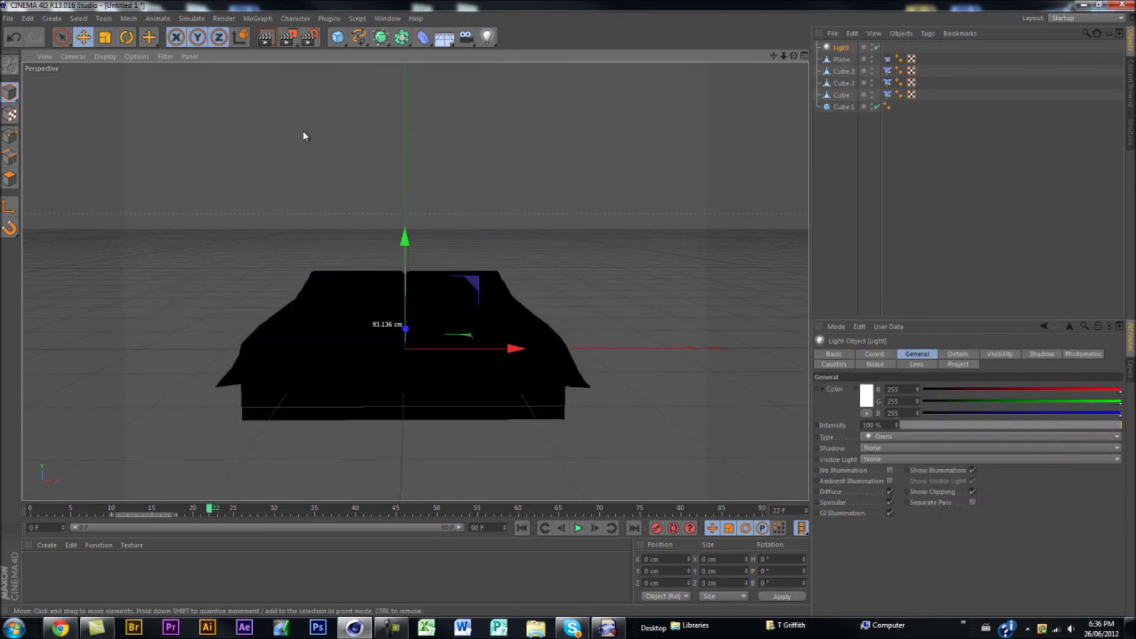
{"action": "left_click_drag", "start_coordinate": [406, 348], "coordinate": [406, 170]}
{"action": "left_click_drag", "start_coordinate": [414, 225], "coordinate": [146, 191], "text": "alt"}
{"action": "left_click_drag", "start_coordinate": [395, 189], "coordinate": [325, 172], "text": "alt"}
Step: Duplicate the light and move the copy along X to the other side of the bed
{"action": "left_click", "coordinate": [536, 92]}
{"action": "left_click_drag", "start_coordinate": [606, 87], "coordinate": [862, 94]}
{"action": "left_click_drag", "start_coordinate": [279, 275], "coordinate": [333, 296], "text": "alt"}
Step: Give both lights Shadow Maps (Soft) and 80% intensity, and preview the lighting with a viewport render
{"action": "left_click", "coordinate": [847, 47], "text": "shift"}
{"action": "left_click", "coordinate": [828, 70], "text": "ctrl"}
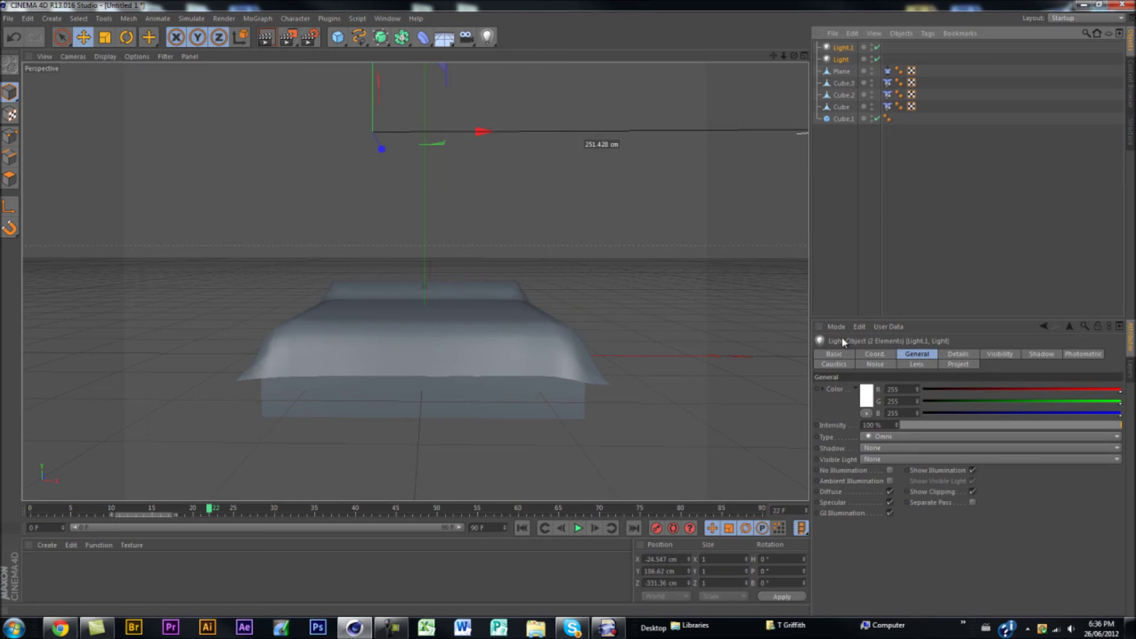
{"action": "left_click", "coordinate": [890, 449]}
{"action": "left_click", "coordinate": [895, 469]}
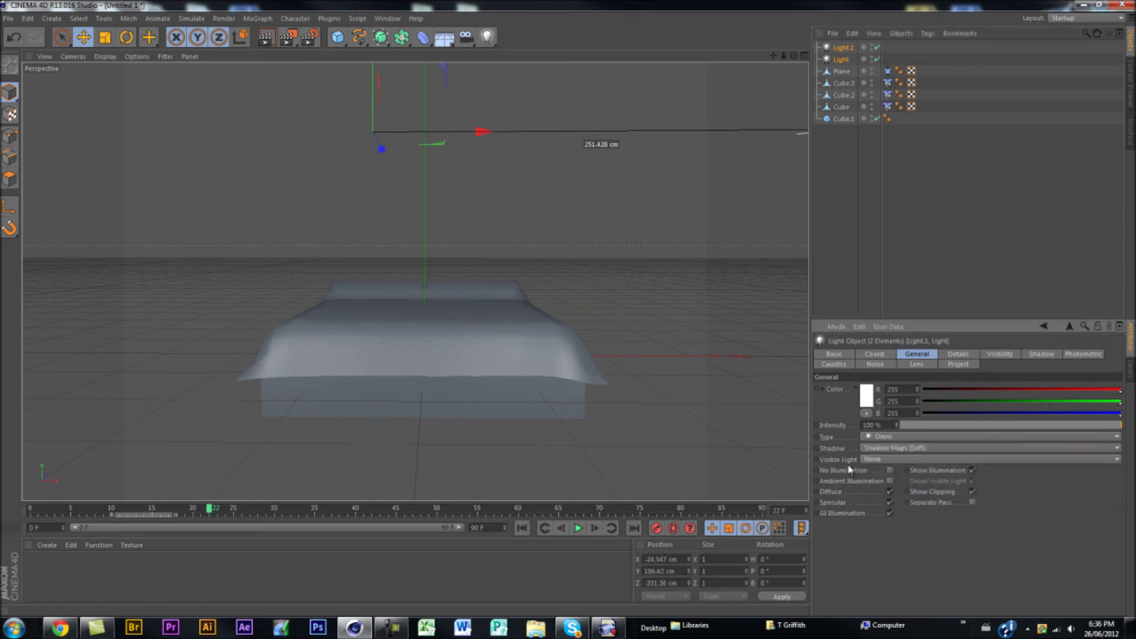
{"action": "double_click", "coordinate": [882, 425]}
{"action": "type", "text": "80"}
{"action": "key", "text": "Return"}
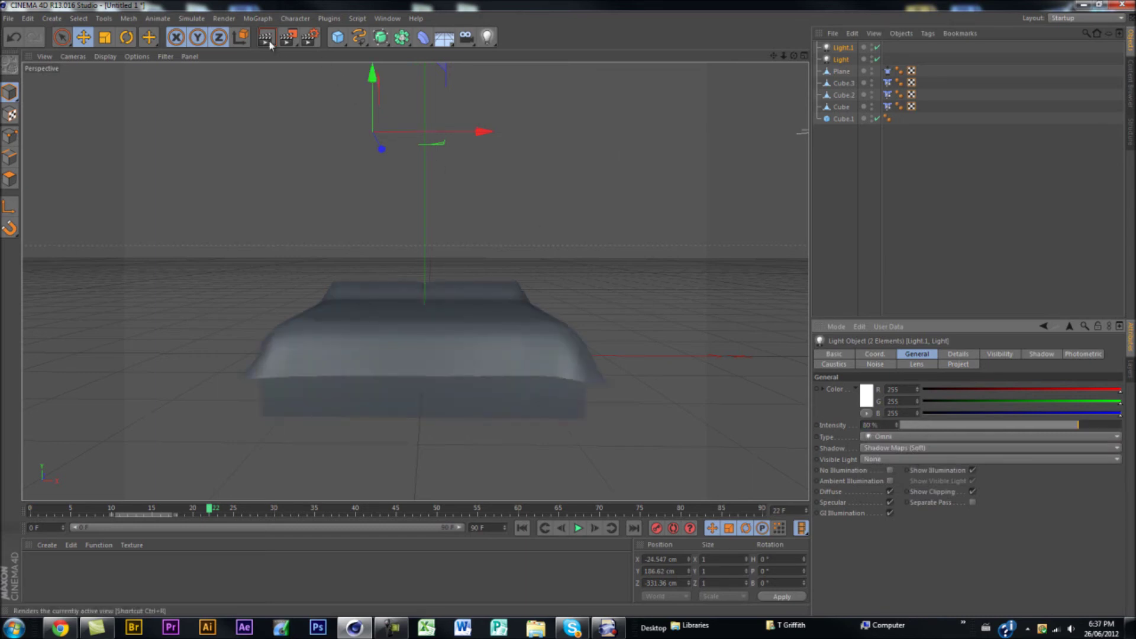
{"action": "left_click", "coordinate": [265, 37]}
{"action": "left_click", "coordinate": [562, 268]}
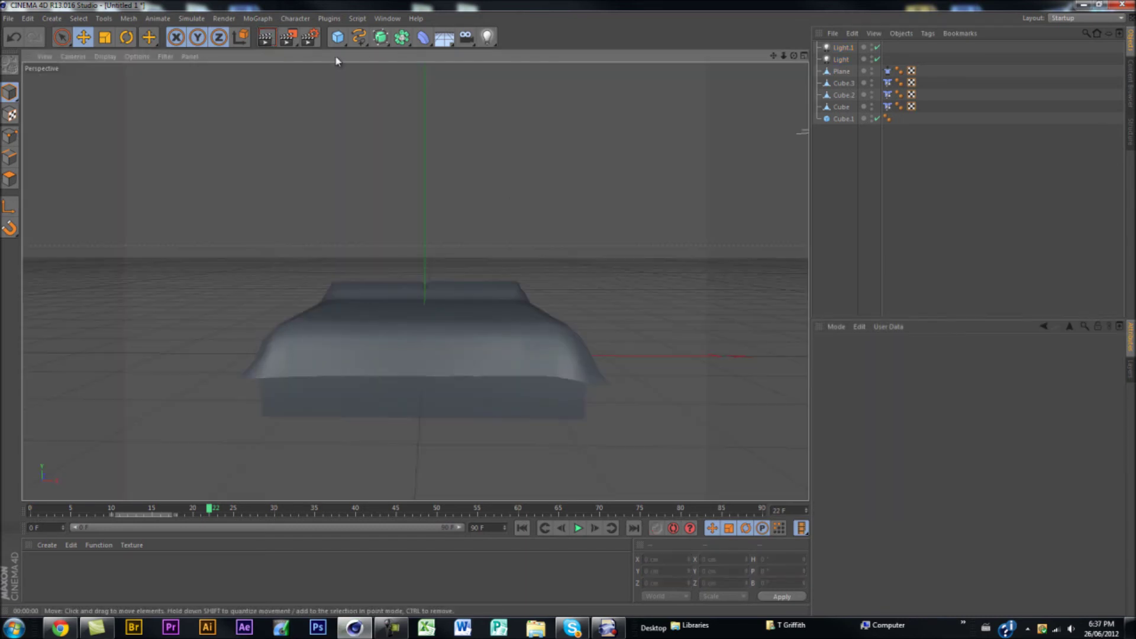
Step: Set the render output to the 1920 x 1200 screen preset
{"action": "left_click", "coordinate": [309, 37]}
{"action": "left_click", "coordinate": [267, 120]}
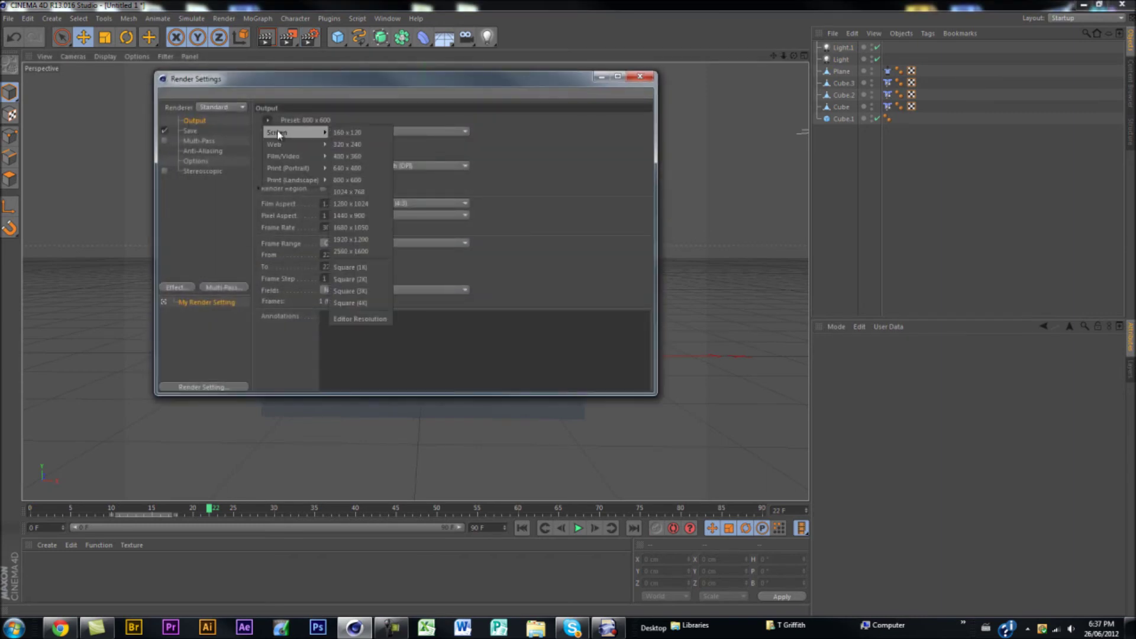
{"action": "left_click", "coordinate": [325, 223]}
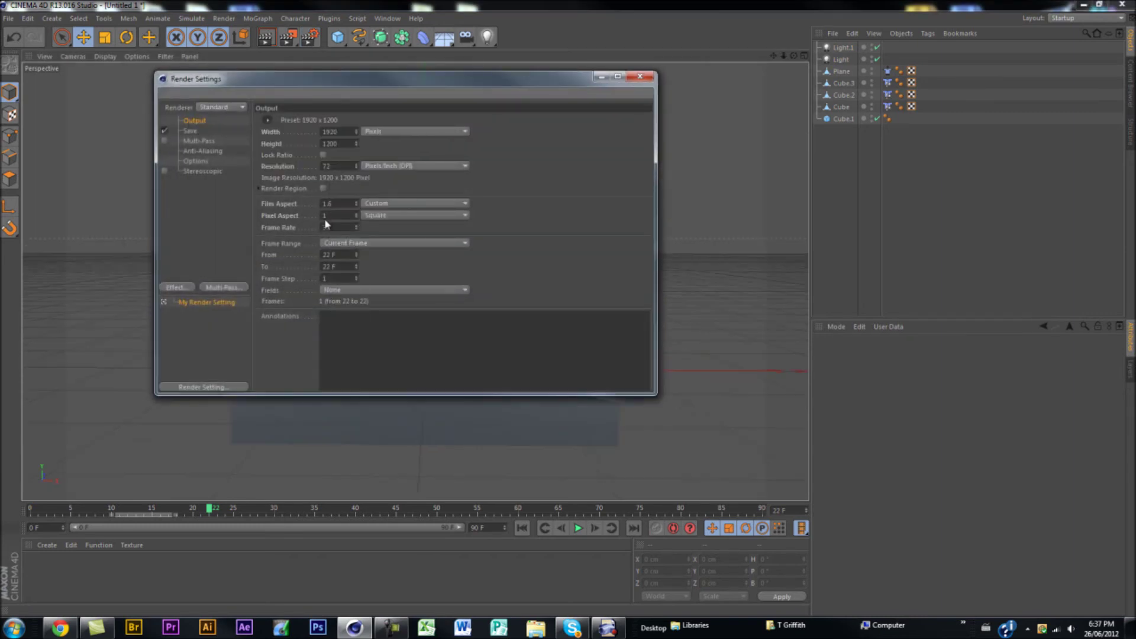
Step: Set the saved render format to PNG with an alpha channel and browse for the output file location
{"action": "left_click", "coordinate": [197, 131]}
{"action": "left_click", "coordinate": [382, 153]}
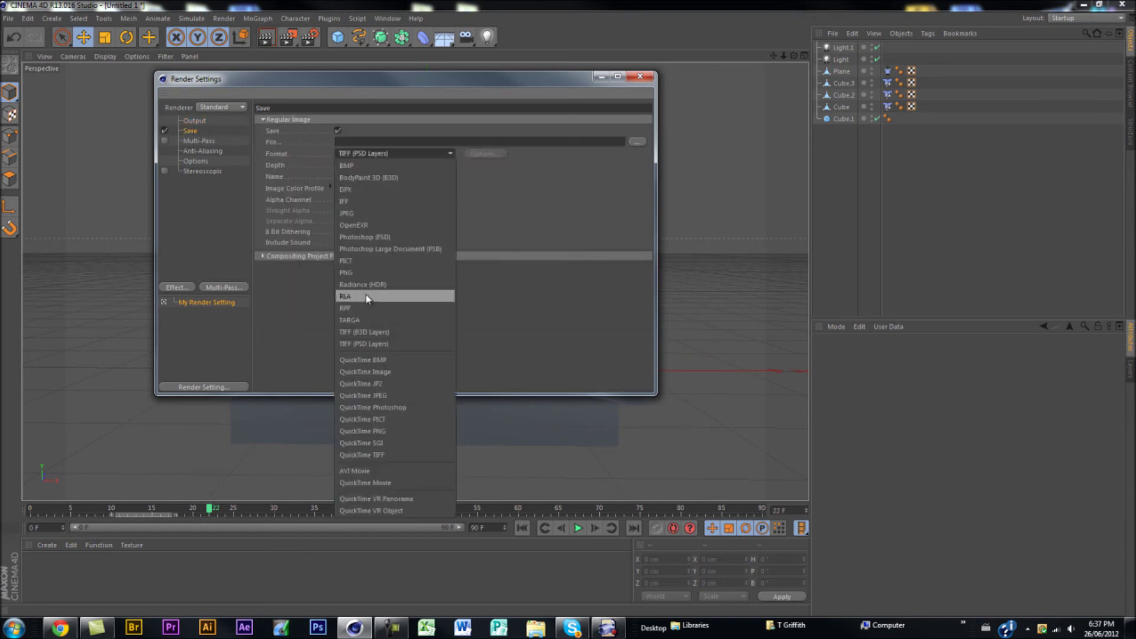
{"action": "left_click", "coordinate": [358, 272]}
{"action": "left_click", "coordinate": [337, 199]}
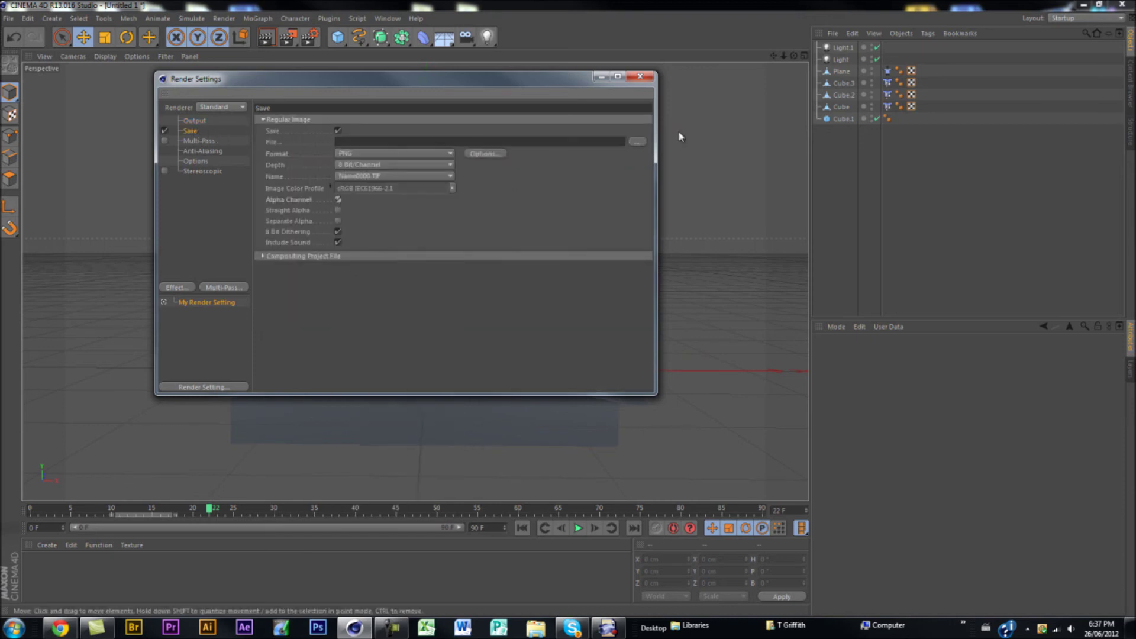
{"action": "left_click", "coordinate": [636, 141]}
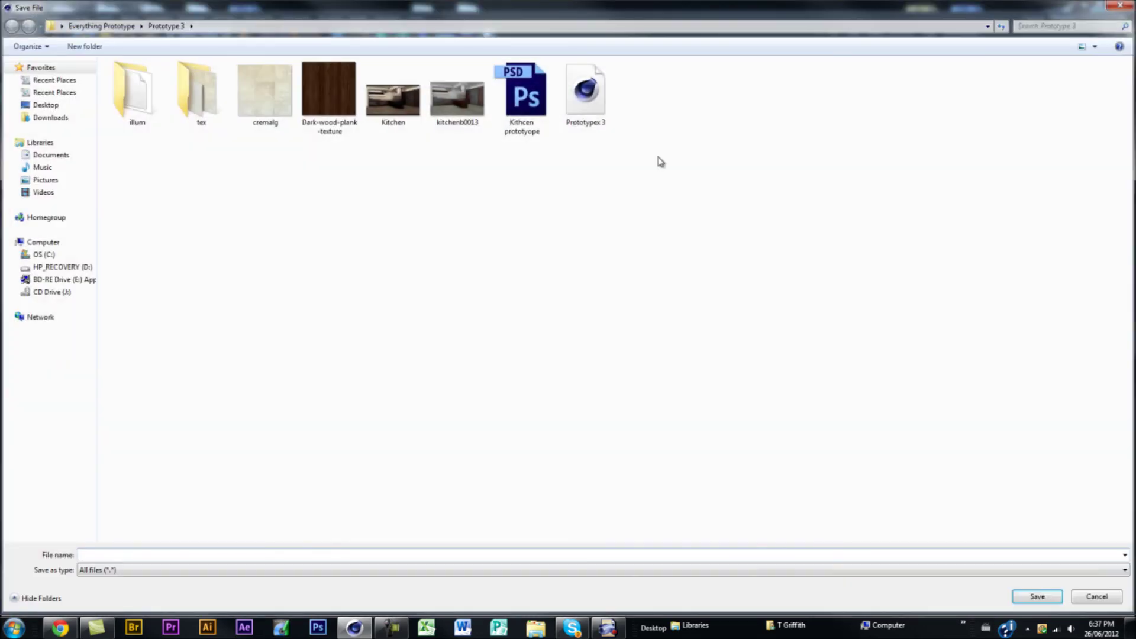
{"action": "key", "text": "Return"}
Step: Set the render's anti-aliasing to Best and open the general render options
{"action": "left_click", "coordinate": [201, 141]}
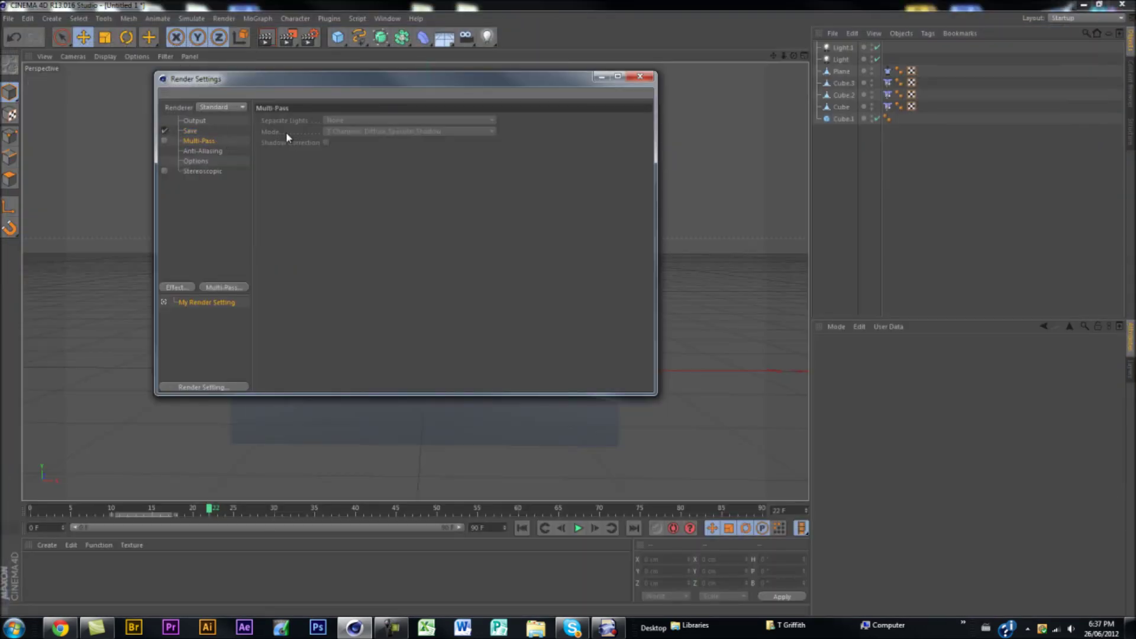
{"action": "left_click", "coordinate": [202, 151]}
{"action": "left_click", "coordinate": [356, 121]}
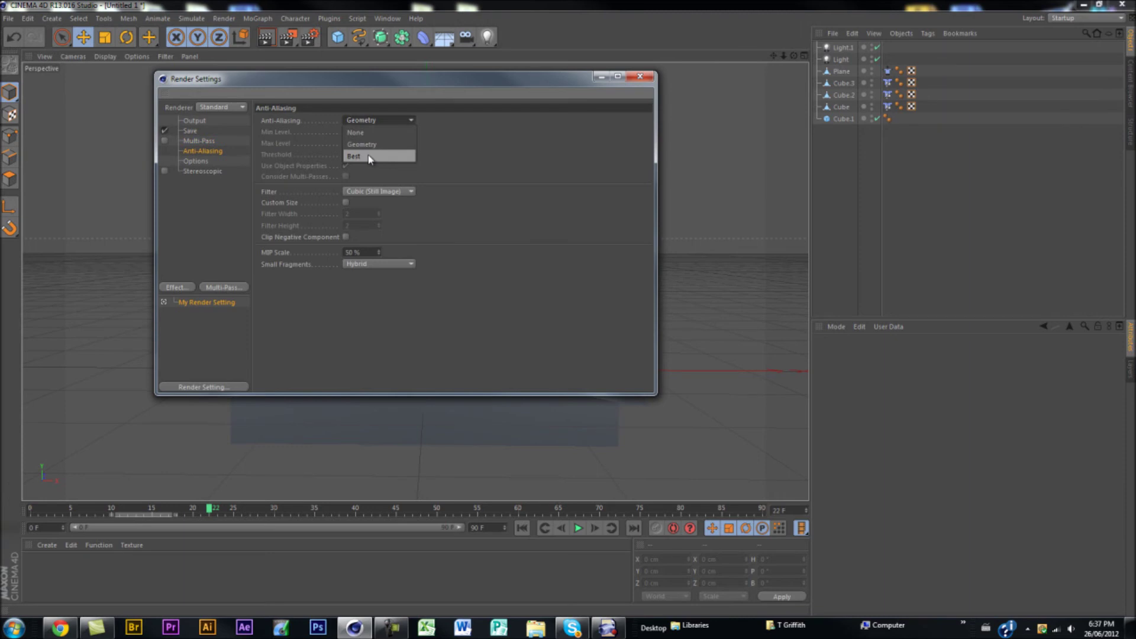
{"action": "left_click", "coordinate": [369, 157]}
{"action": "left_click", "coordinate": [196, 161]}
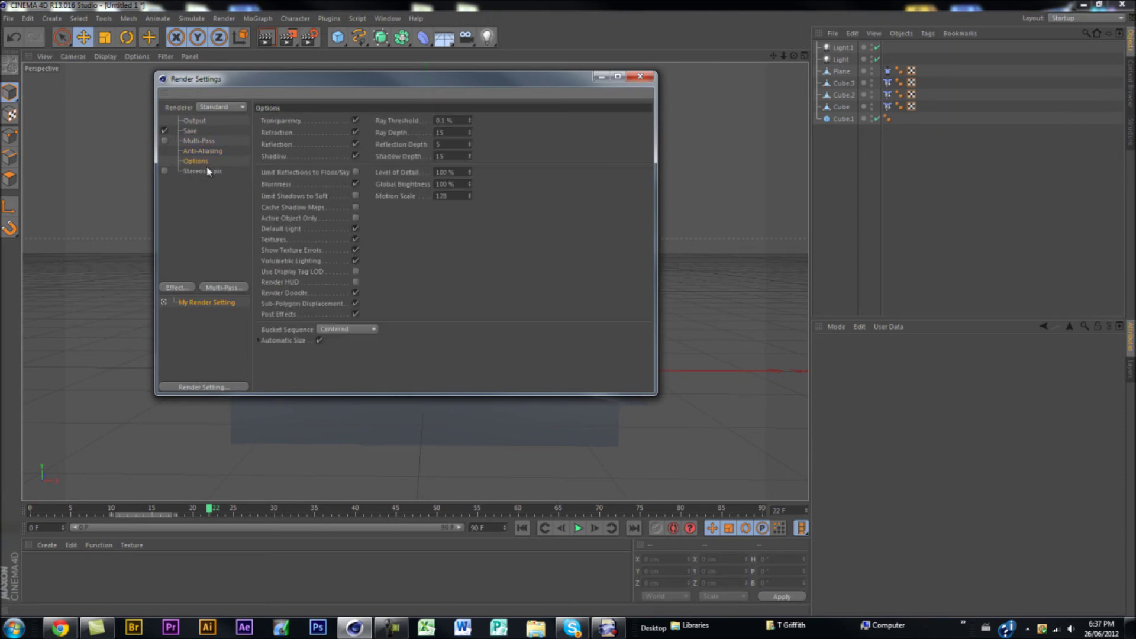
Step: Add the Ambient Occlusion and Color Correction effects to the render settings
{"action": "left_click", "coordinate": [200, 171]}
{"action": "left_click", "coordinate": [175, 287]}
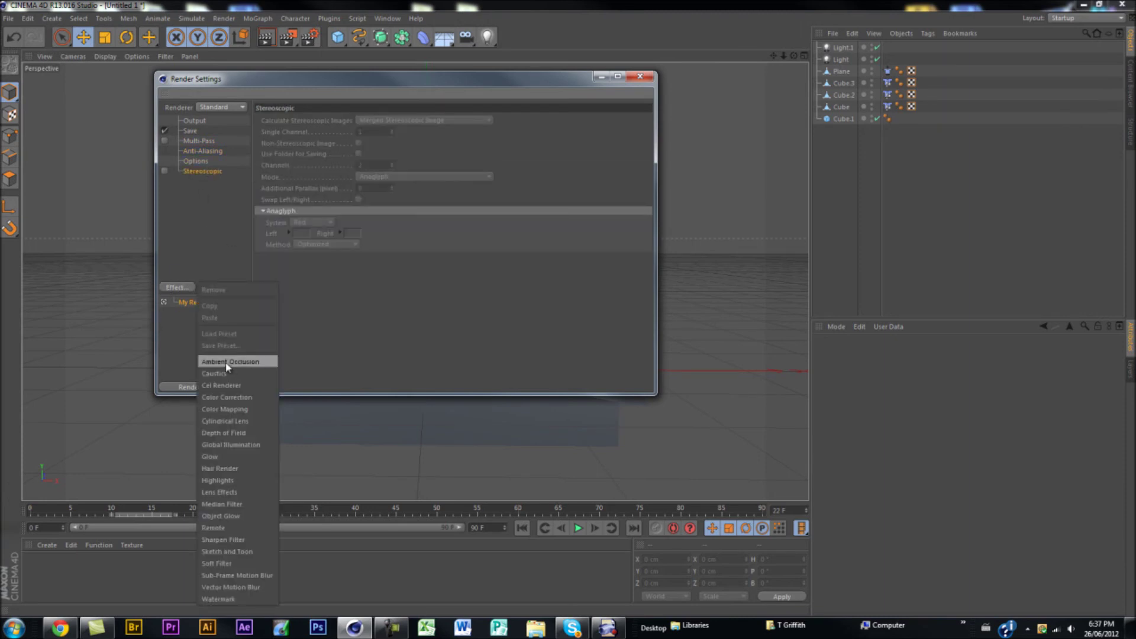
{"action": "left_click", "coordinate": [228, 361]}
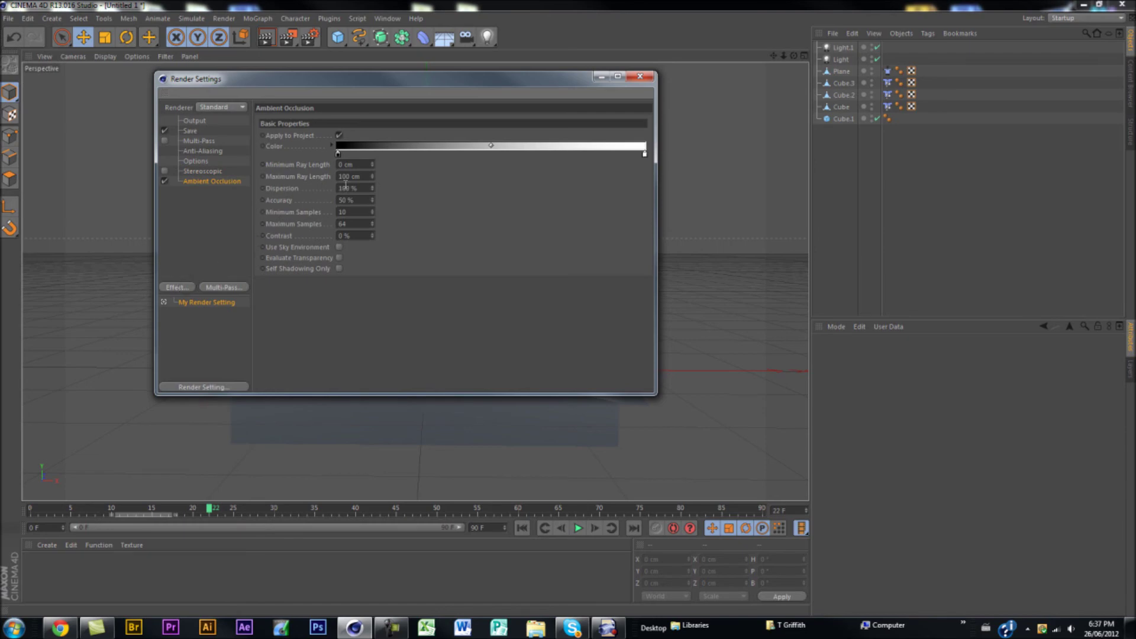
{"action": "left_click", "coordinate": [187, 282]}
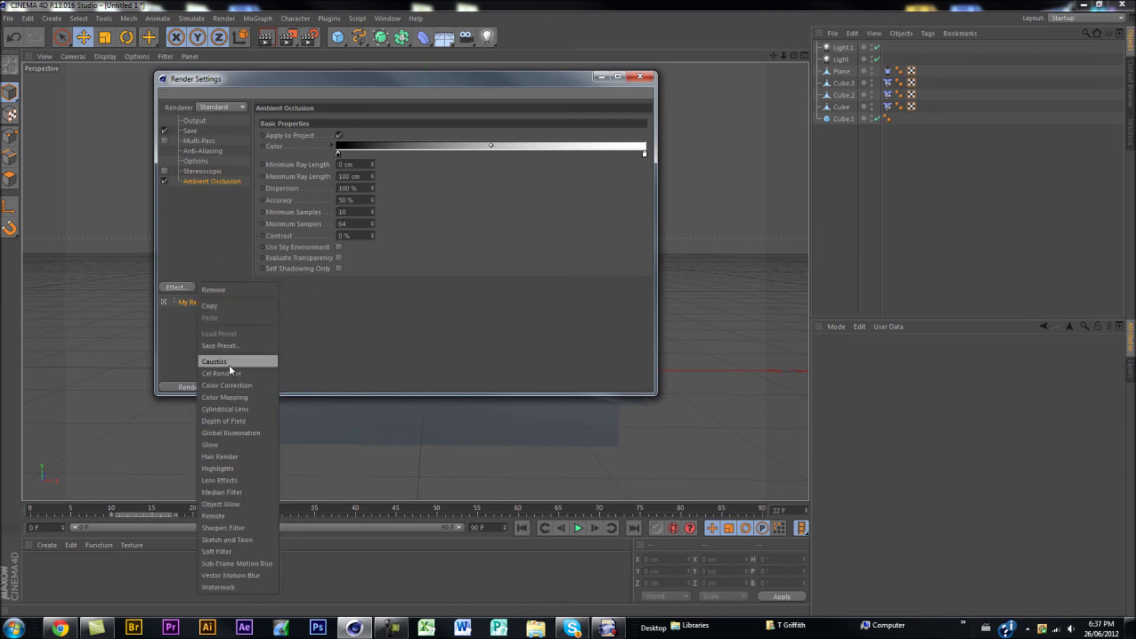
{"action": "left_click", "coordinate": [230, 383]}
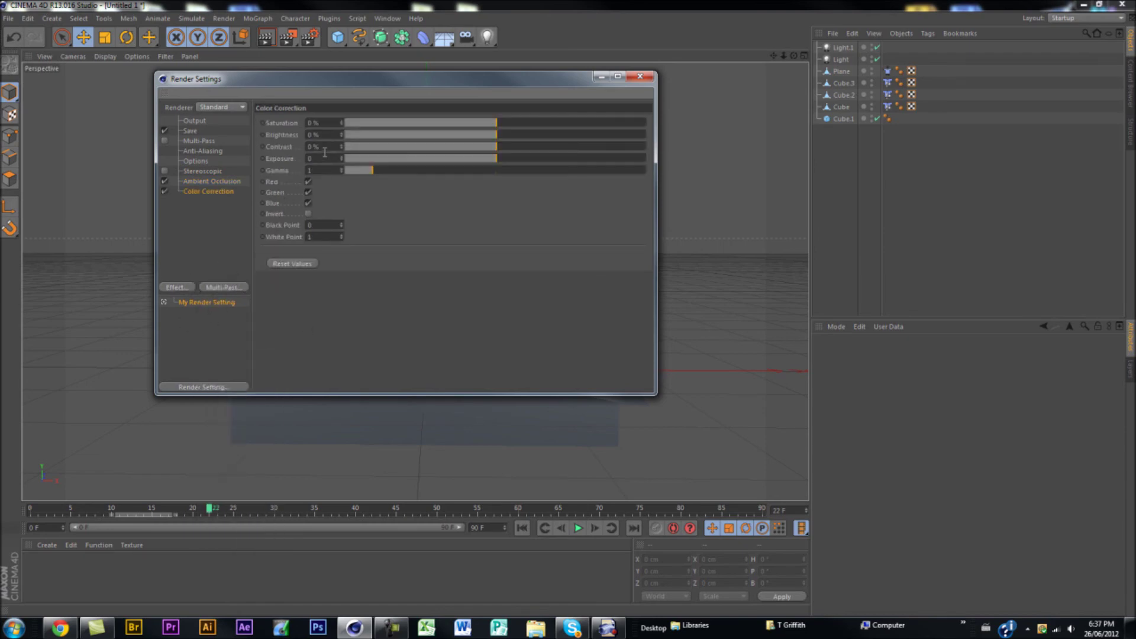
{"action": "key", "text": "Return"}
Step: Add the Depth of Field, Global Illumination and Color Mapping effects, and close the render settings
{"action": "left_click", "coordinate": [184, 288]}
{"action": "left_click", "coordinate": [225, 413]}
{"action": "left_click", "coordinate": [182, 288]}
{"action": "left_click", "coordinate": [230, 409]}
{"action": "left_click", "coordinate": [184, 288]}
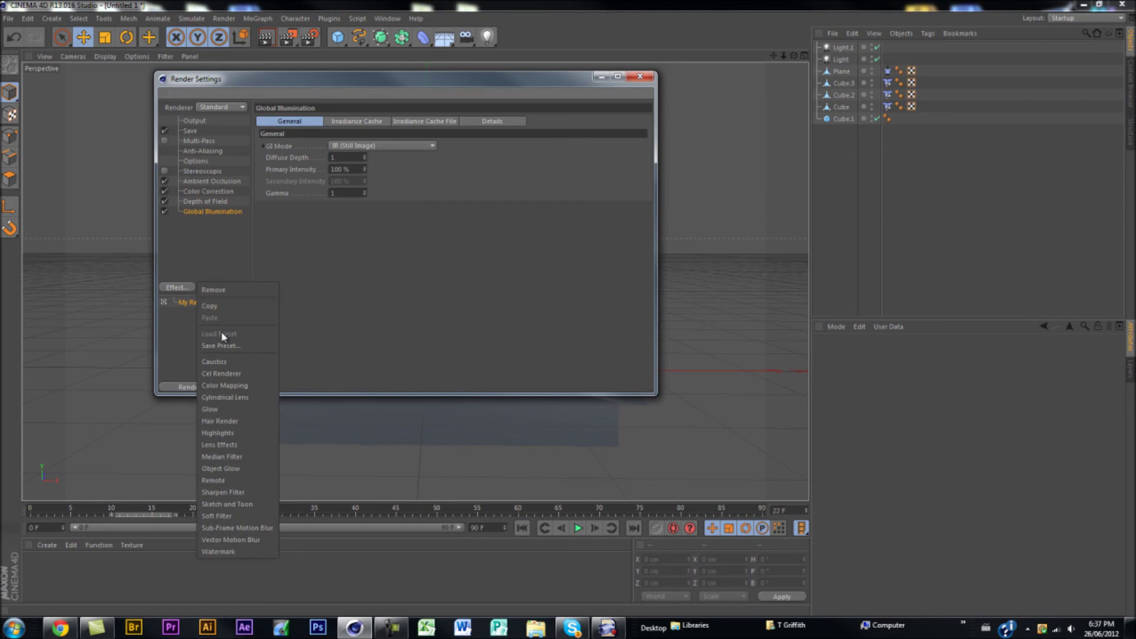
{"action": "left_click", "coordinate": [236, 385]}
{"action": "left_click", "coordinate": [187, 288]}
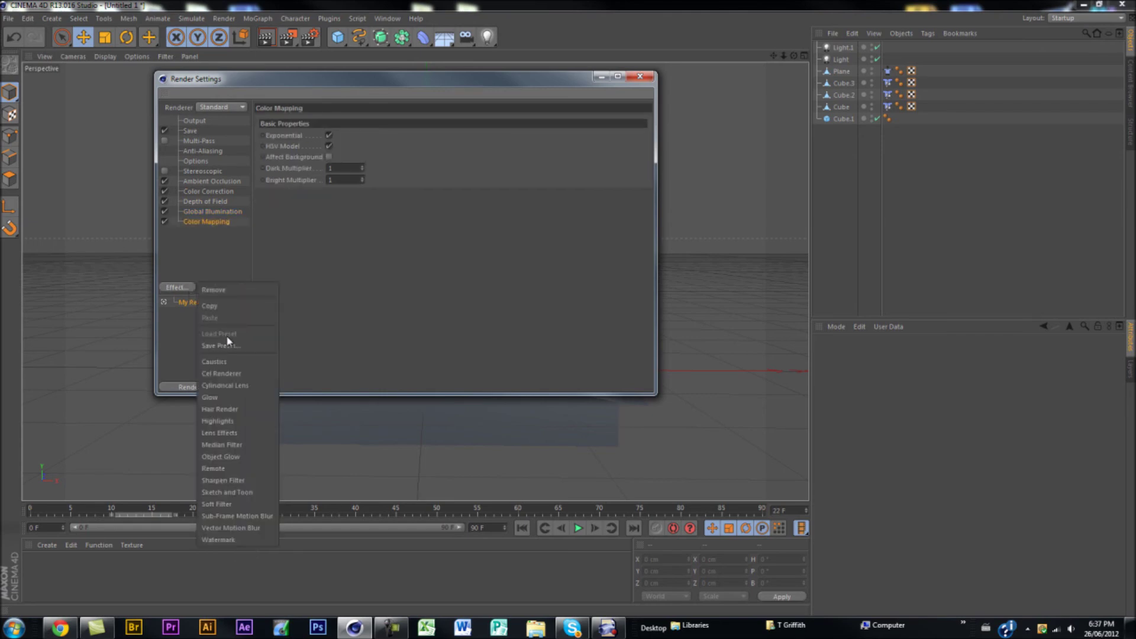
{"action": "left_click", "coordinate": [388, 417]}
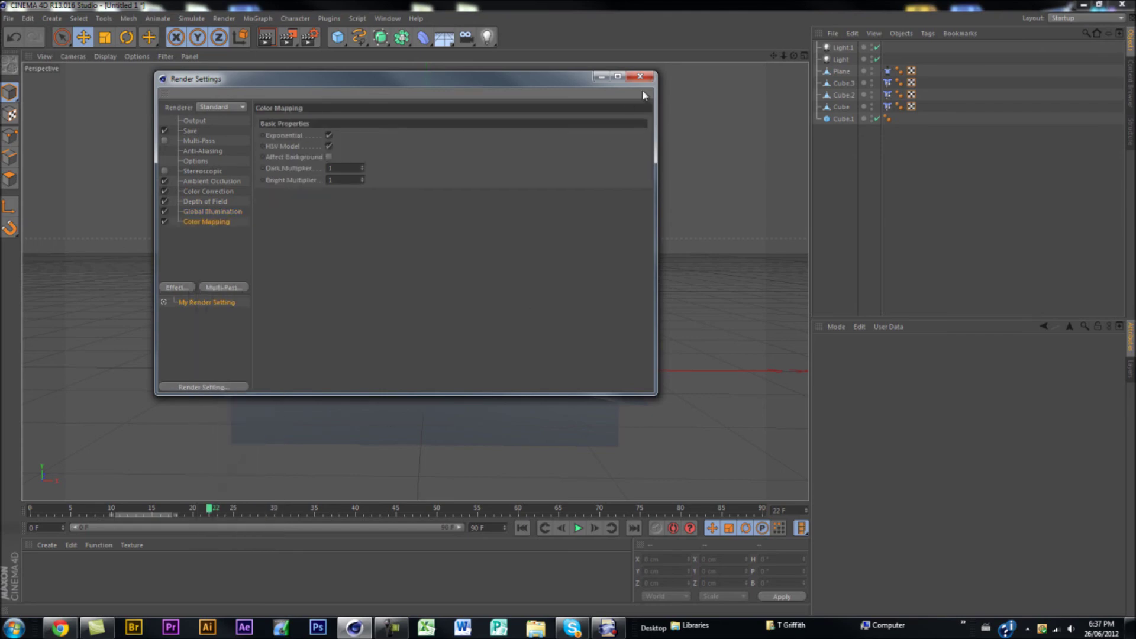
{"action": "left_click", "coordinate": [640, 76]}
Step: Preview the bed with the added effects in a viewport render
{"action": "left_click_drag", "start_coordinate": [638, 170], "coordinate": [624, 177], "text": "alt"}
{"action": "middle_click_drag", "start_coordinate": [625, 177], "coordinate": [619, 170], "text": "alt"}
{"action": "left_click", "coordinate": [265, 36]}
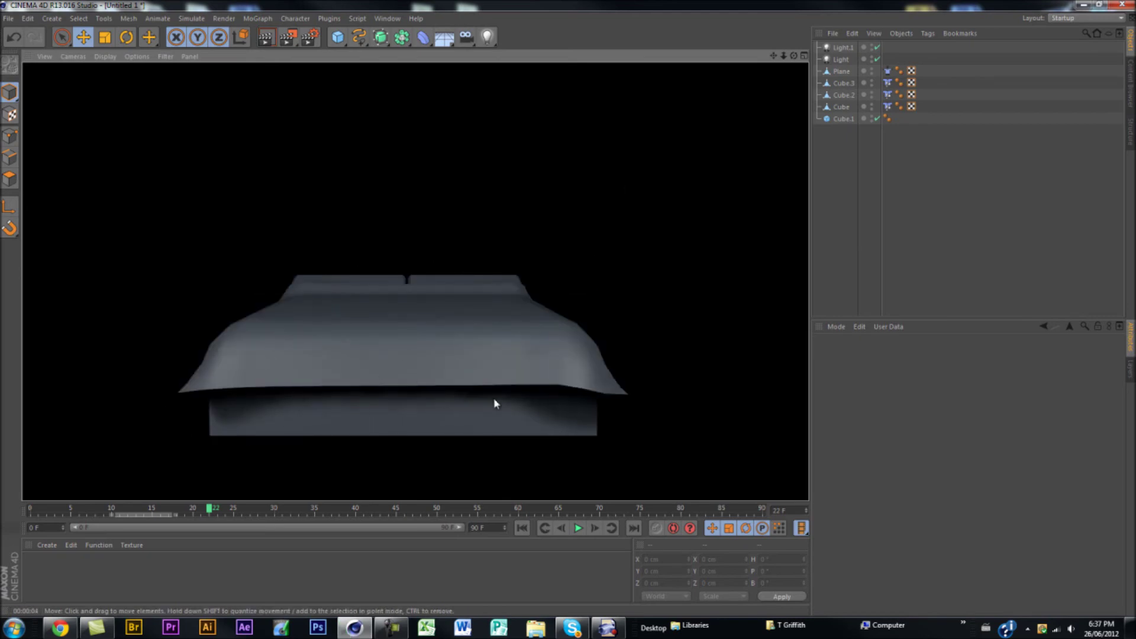
Step: Create a new material with the bg_darkWood image as its color texture, copying the image to the project location
{"action": "left_click", "coordinate": [555, 388]}
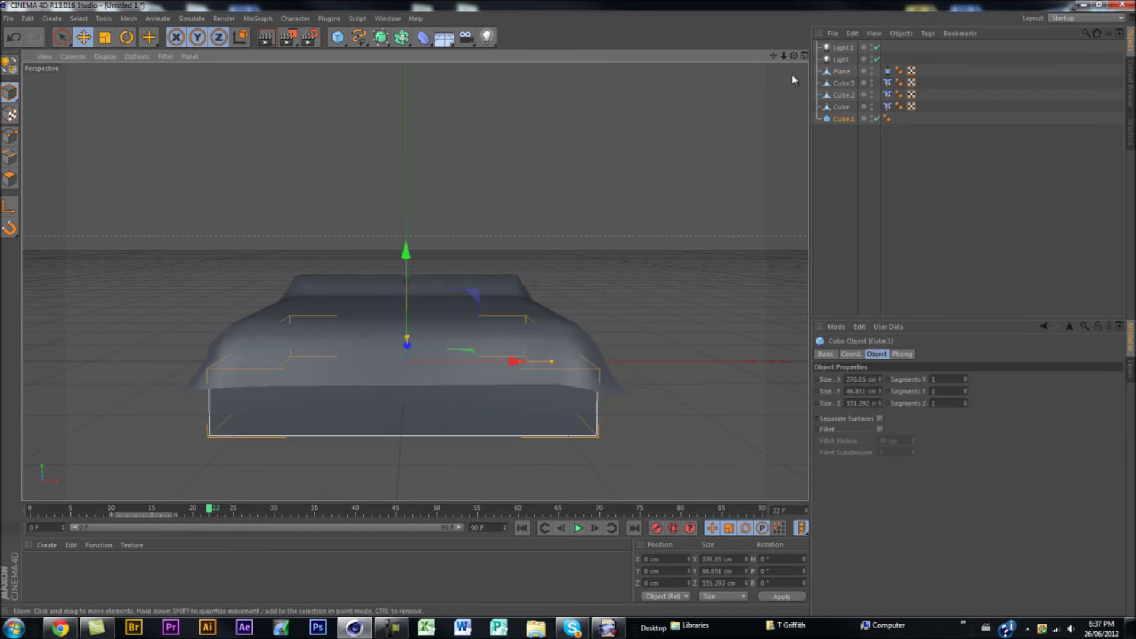
{"action": "double_click", "coordinate": [67, 570]}
{"action": "double_click", "coordinate": [36, 567]}
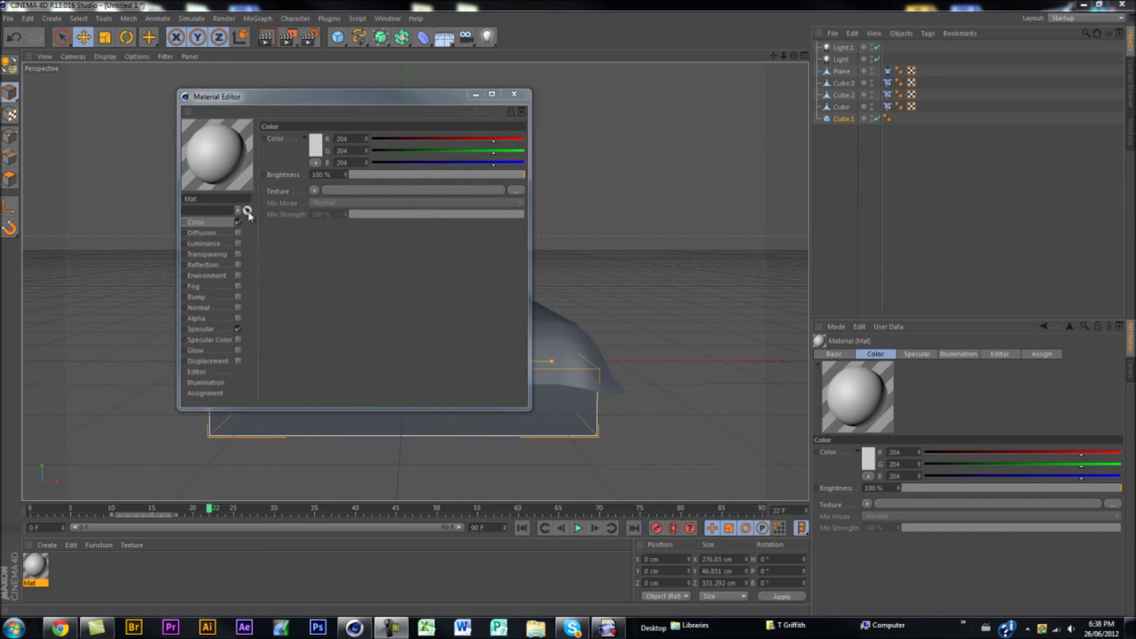
{"action": "left_click", "coordinate": [315, 189]}
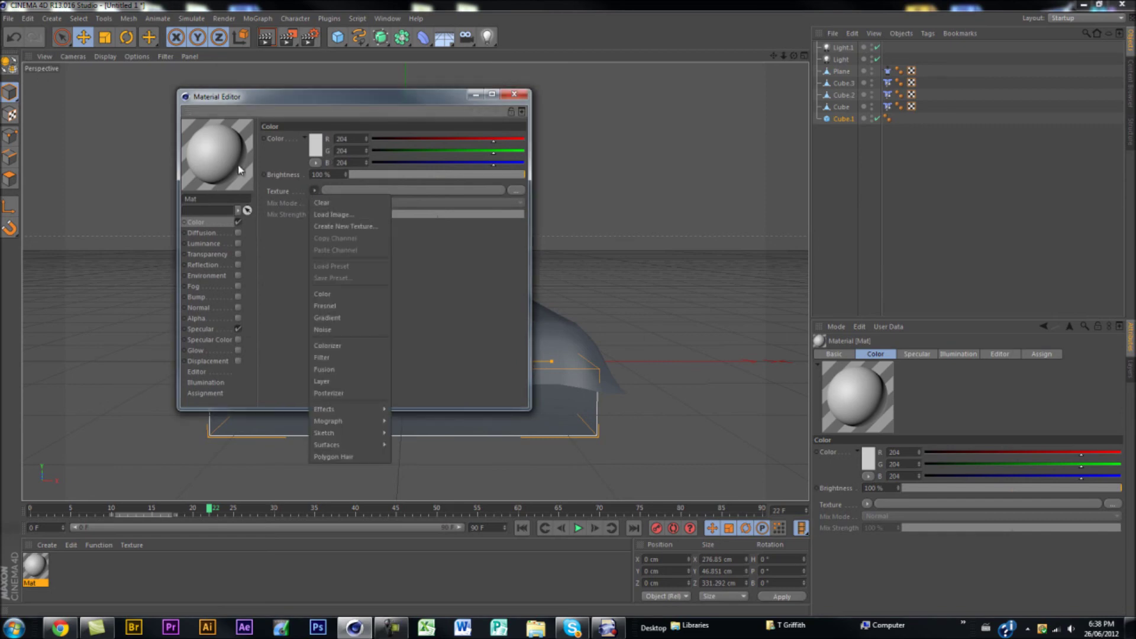
{"action": "left_click", "coordinate": [333, 214]}
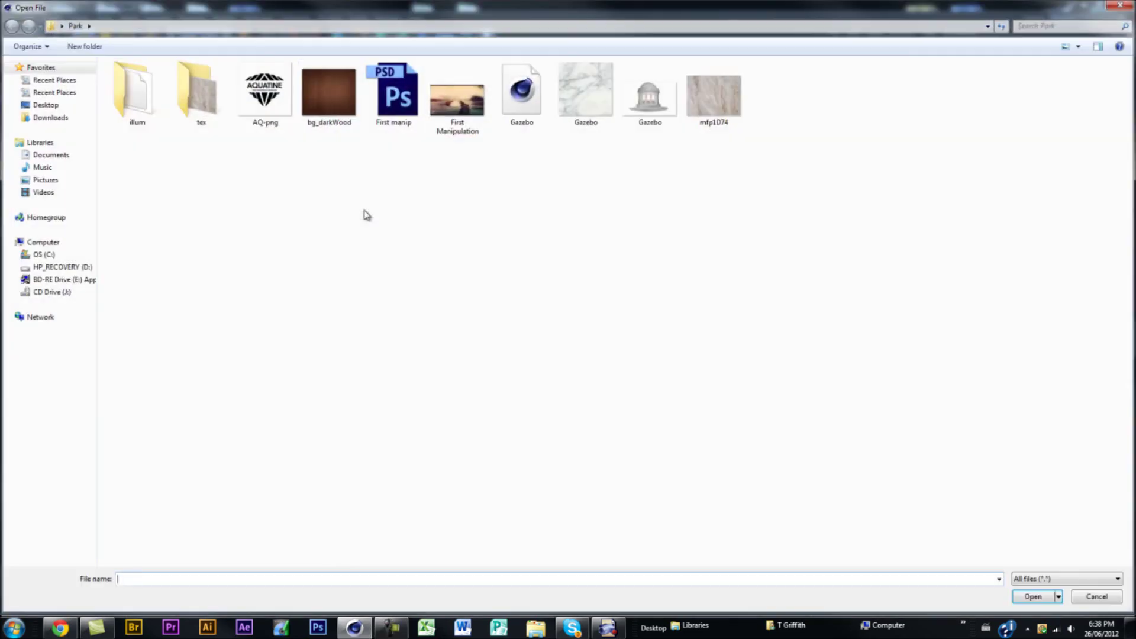
{"action": "double_click", "coordinate": [336, 90]}
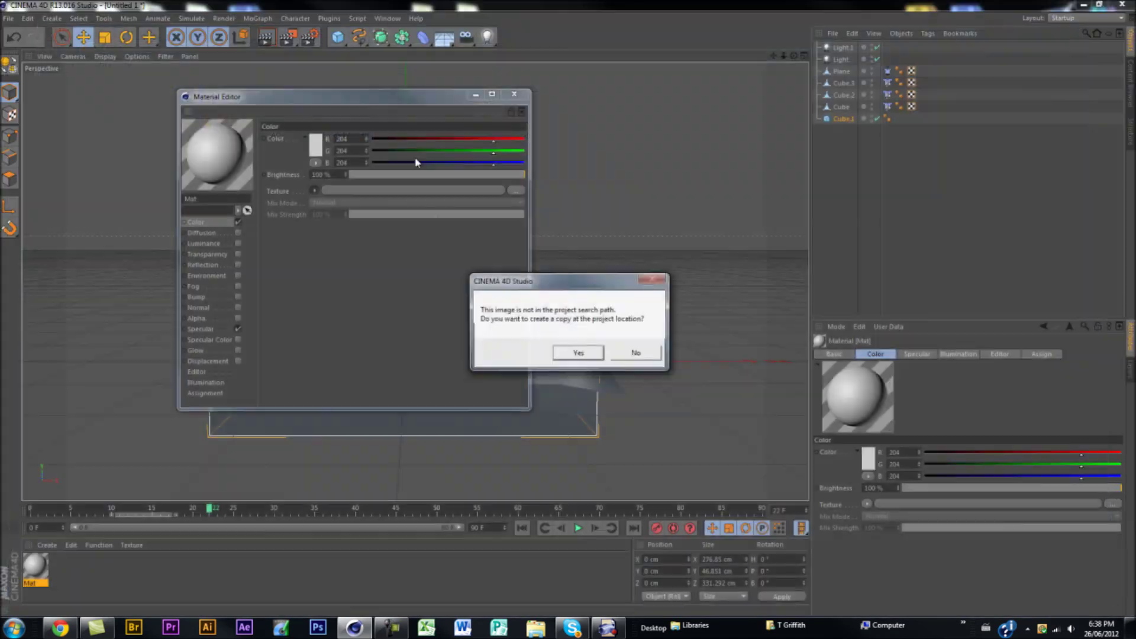
{"action": "left_click", "coordinate": [579, 353]}
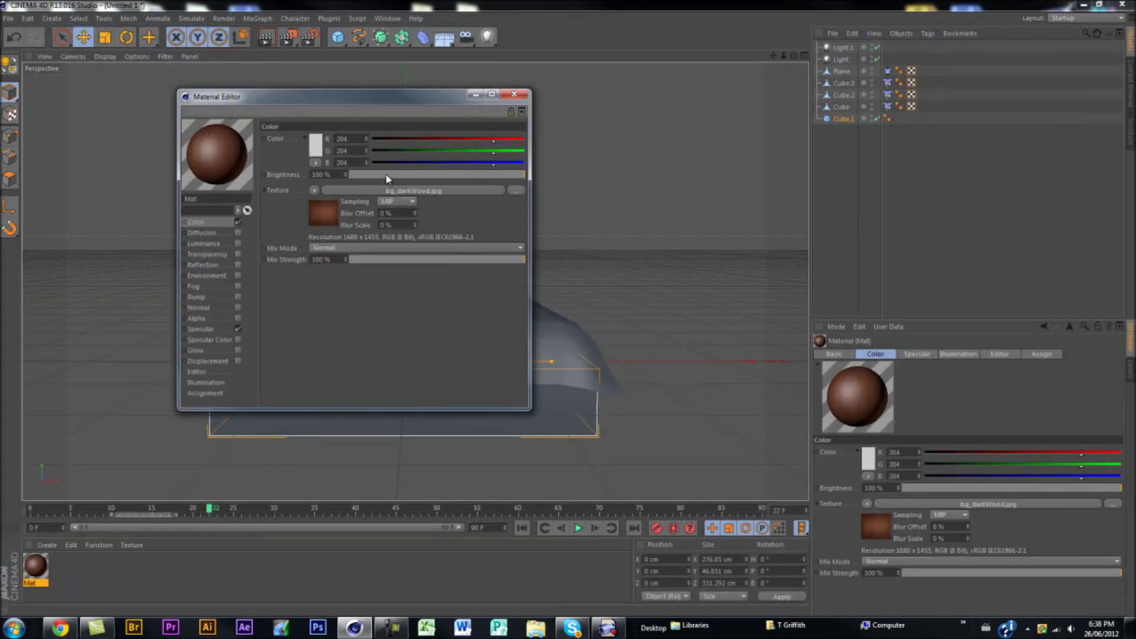
Step: Set the dark wood material's color brightness to 0% and apply the material to the bed base
{"action": "left_click_drag", "start_coordinate": [467, 174], "coordinate": [247, 180]}
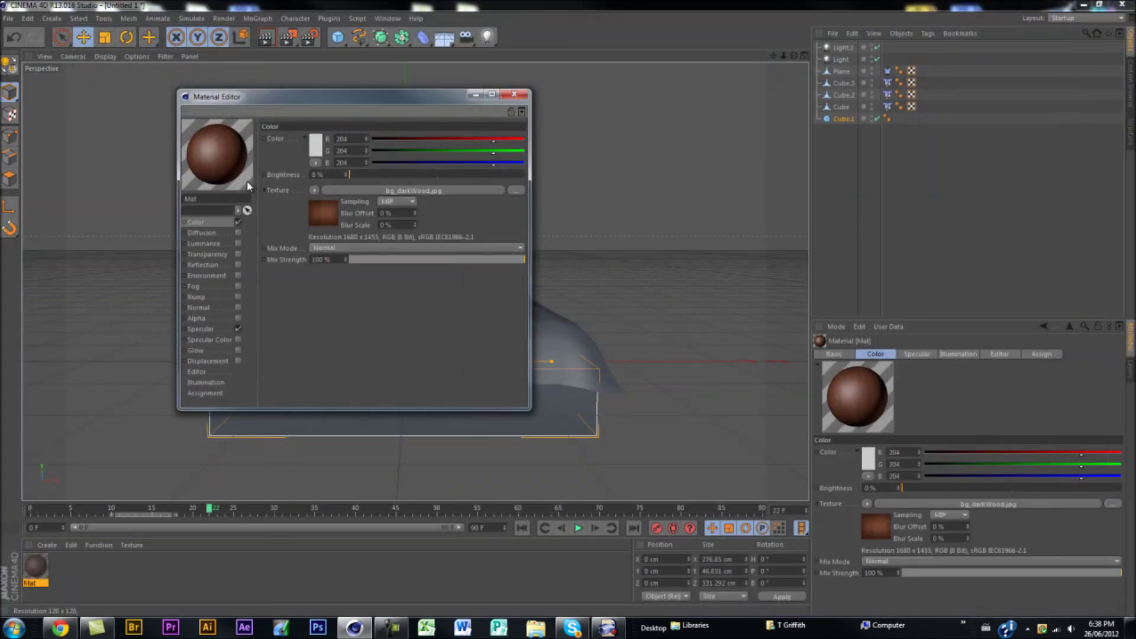
{"action": "left_click", "coordinate": [515, 95]}
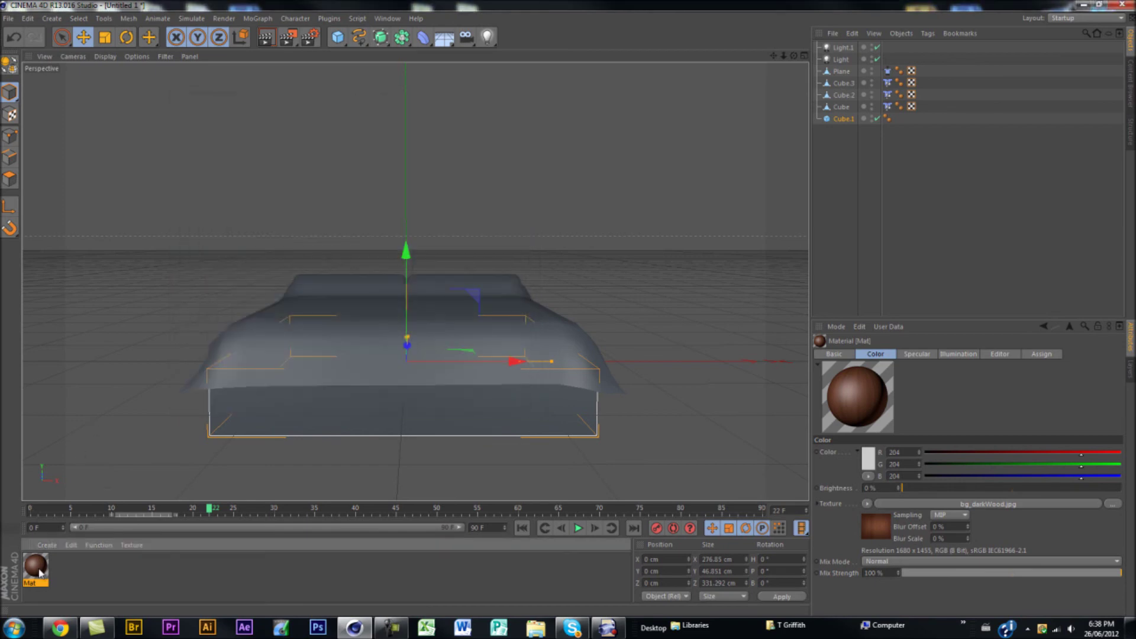
{"action": "left_click_drag", "start_coordinate": [316, 418], "coordinate": [317, 419]}
{"action": "left_click_drag", "start_coordinate": [356, 463], "coordinate": [360, 464], "text": "alt"}
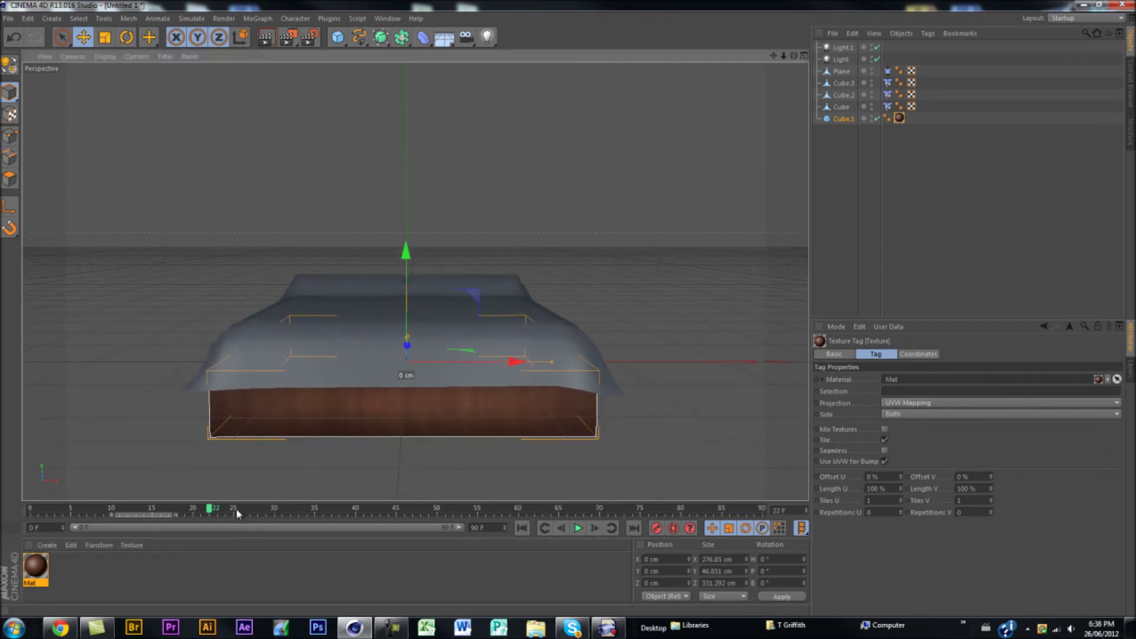
Step: Switch to Chrome and search Google Images for "white sheet texture" in a new tab
{"action": "left_click", "coordinate": [59, 628]}
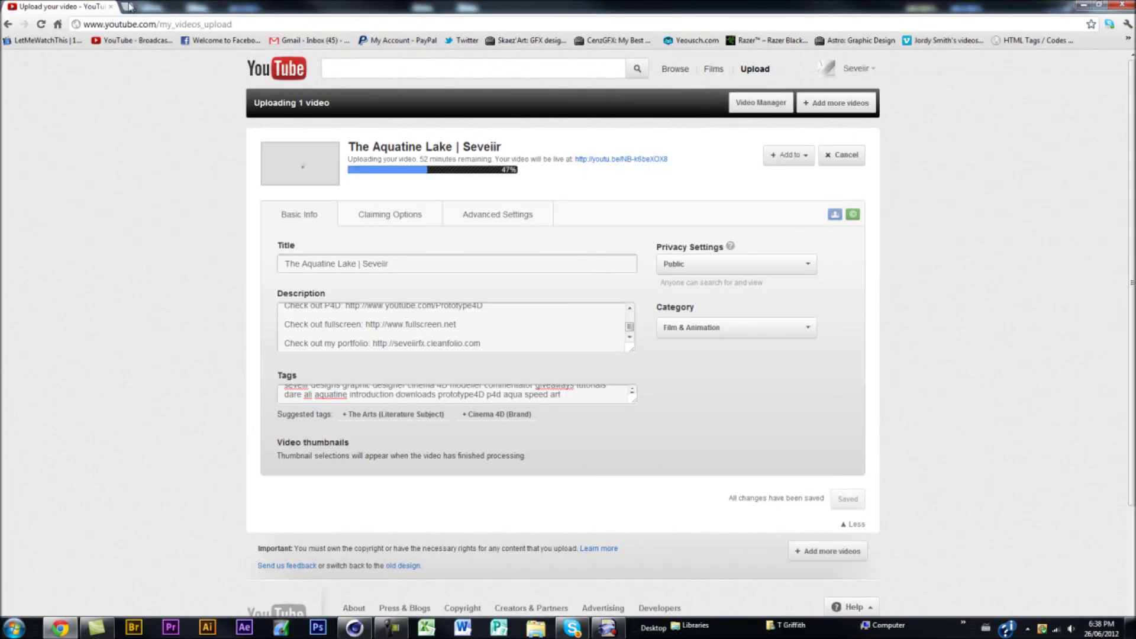
{"action": "left_click", "coordinate": [129, 8]}
{"action": "type", "text": "google.com"}
{"action": "key", "text": "Return"}
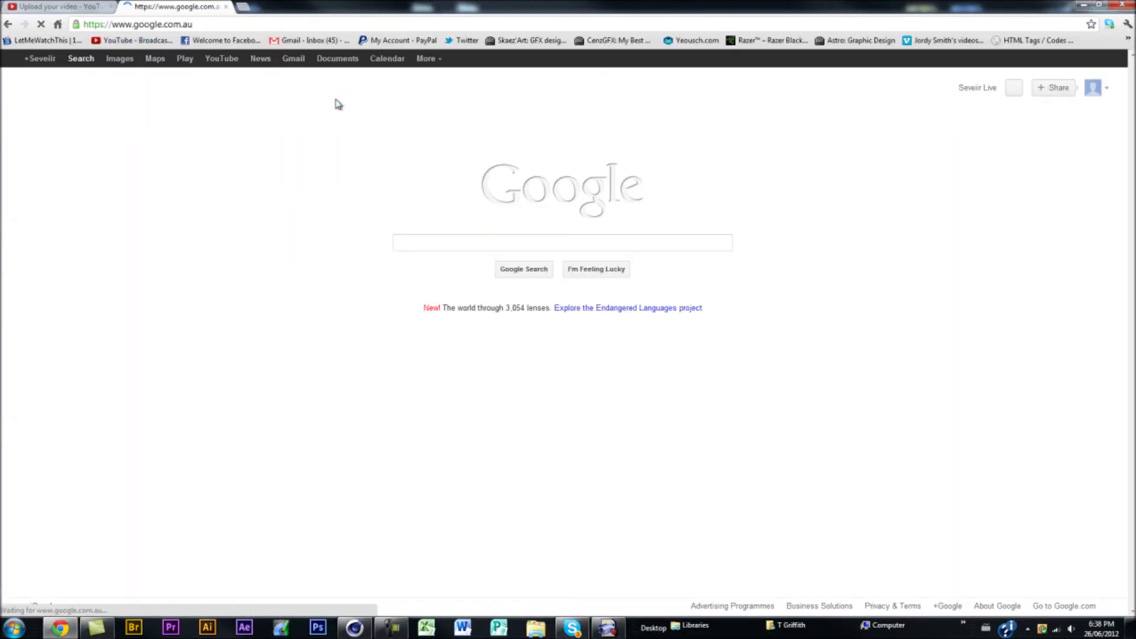
{"action": "type", "text": "white shee"}
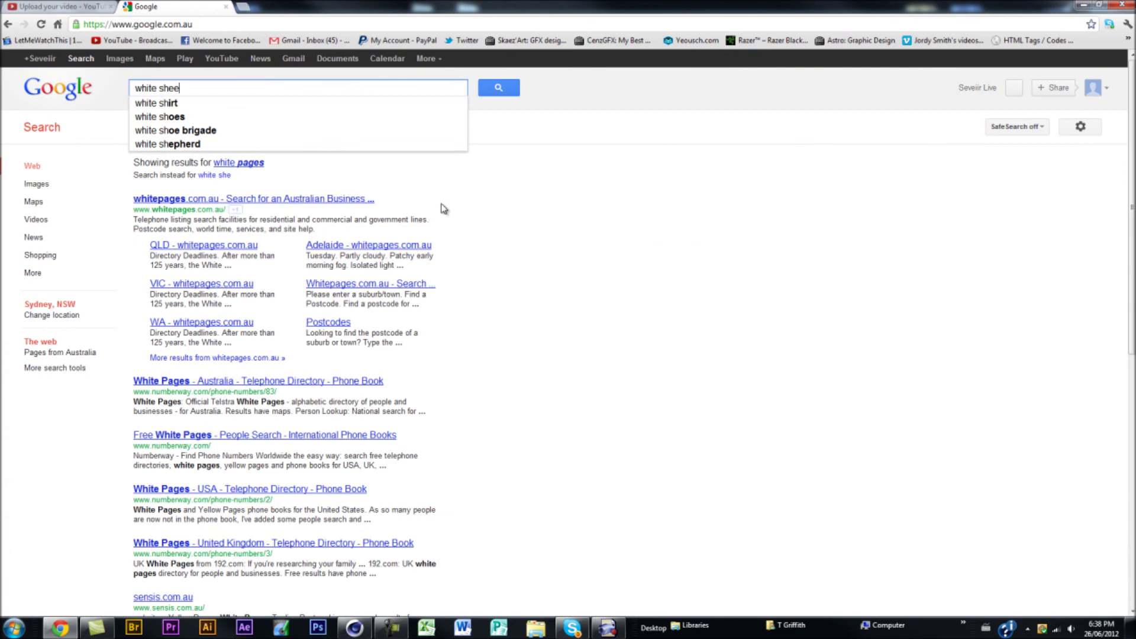
{"action": "type", "text": "t texture"}
{"action": "key", "text": "Return"}
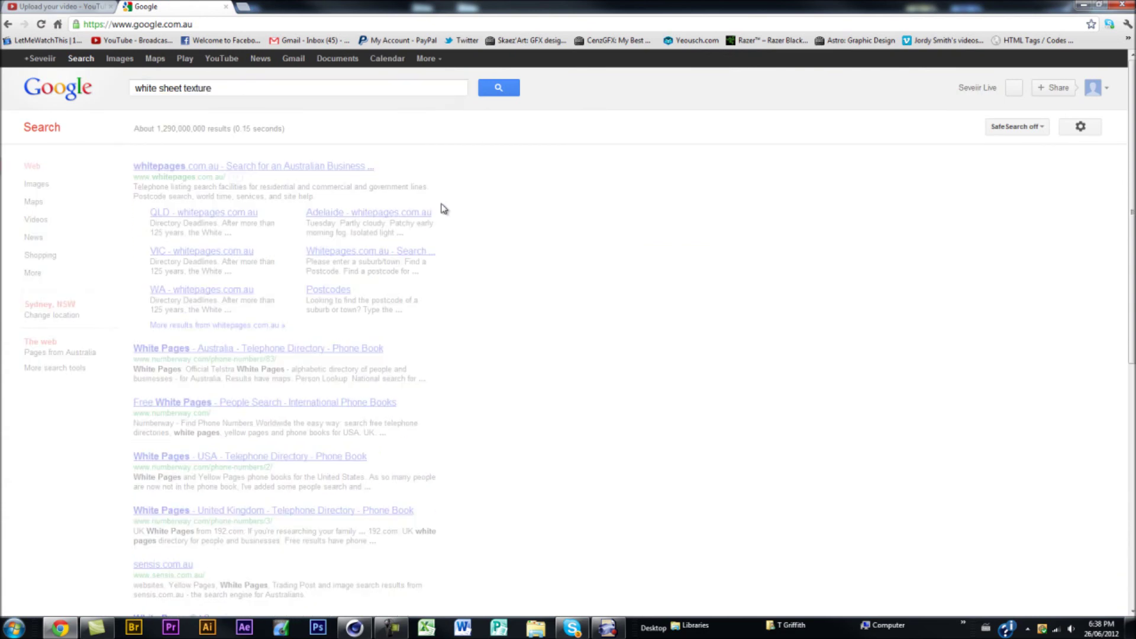
{"action": "left_click", "coordinate": [120, 58]}
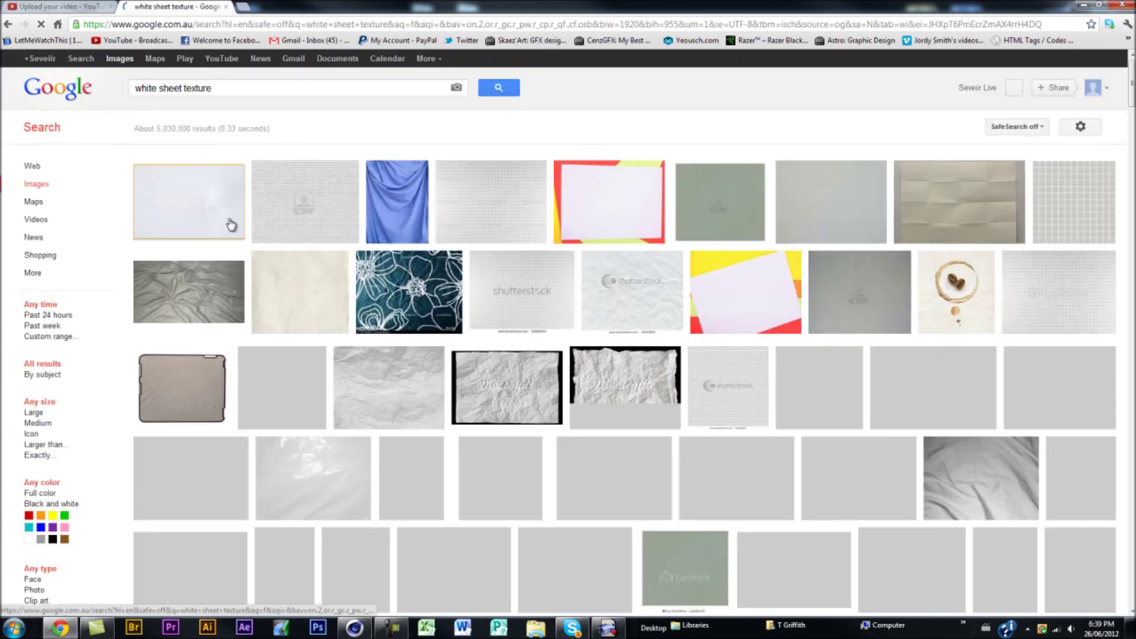
{"action": "mouse_move", "coordinate": [227, 221]}
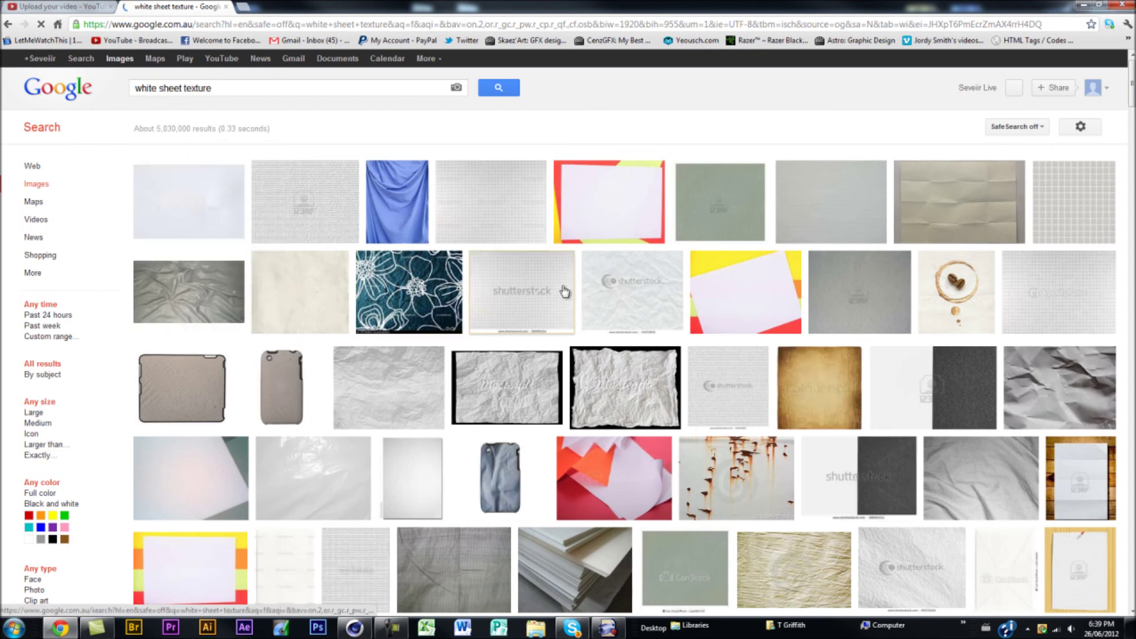
{"action": "left_click", "coordinate": [849, 198]}
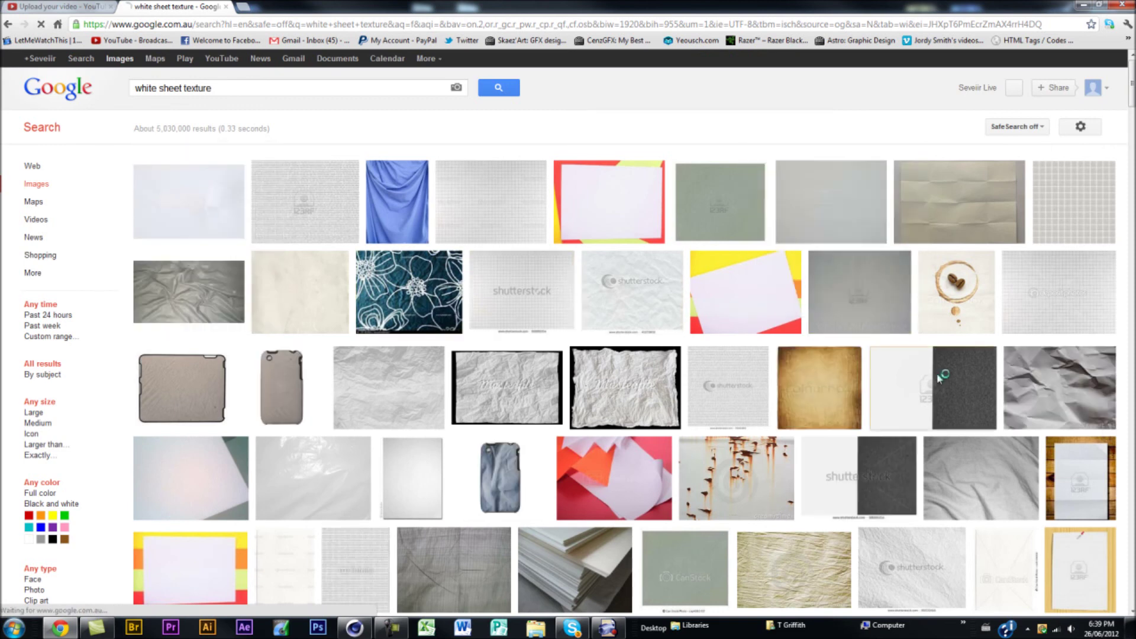
{"action": "left_click", "coordinate": [431, 213]}
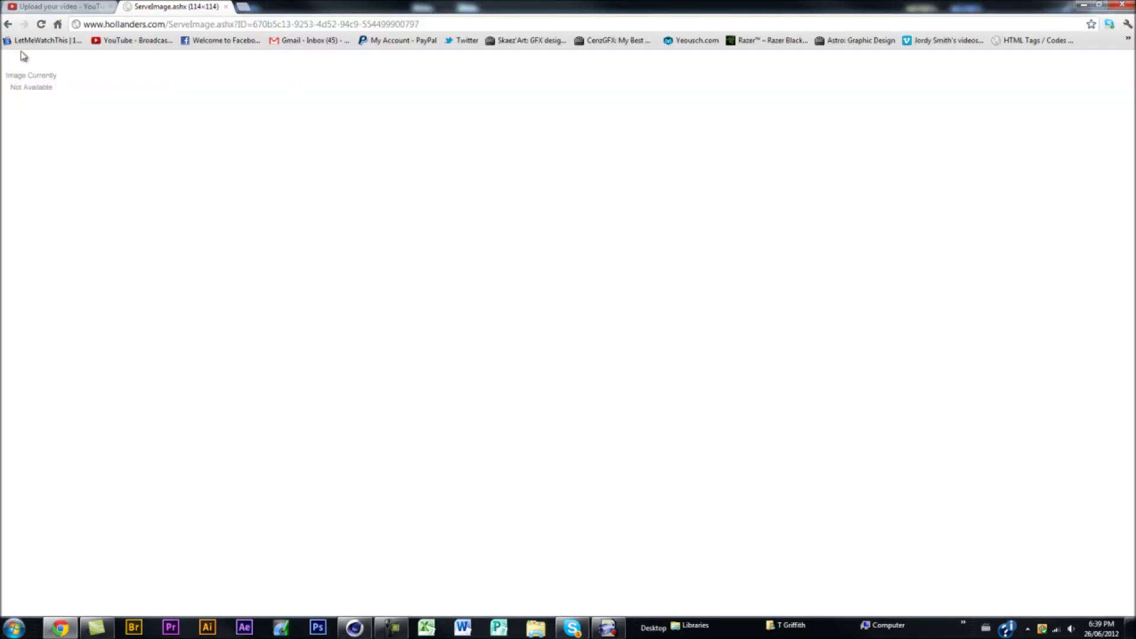
{"action": "left_click", "coordinate": [8, 23]}
{"action": "left_click", "coordinate": [7, 24]}
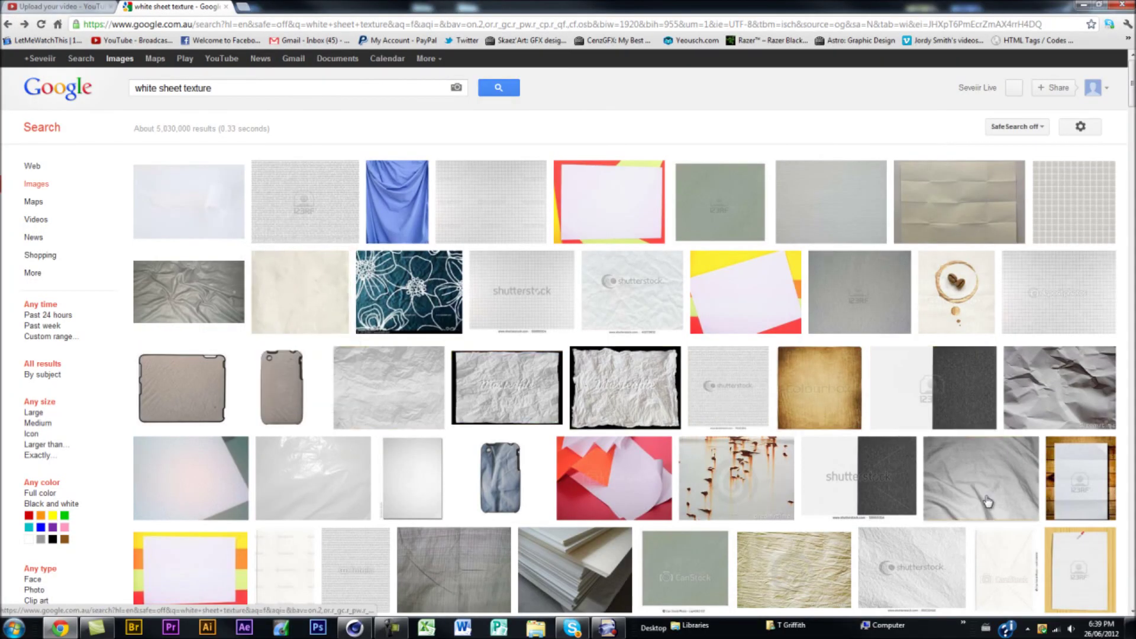
{"action": "mouse_move", "coordinate": [987, 502]}
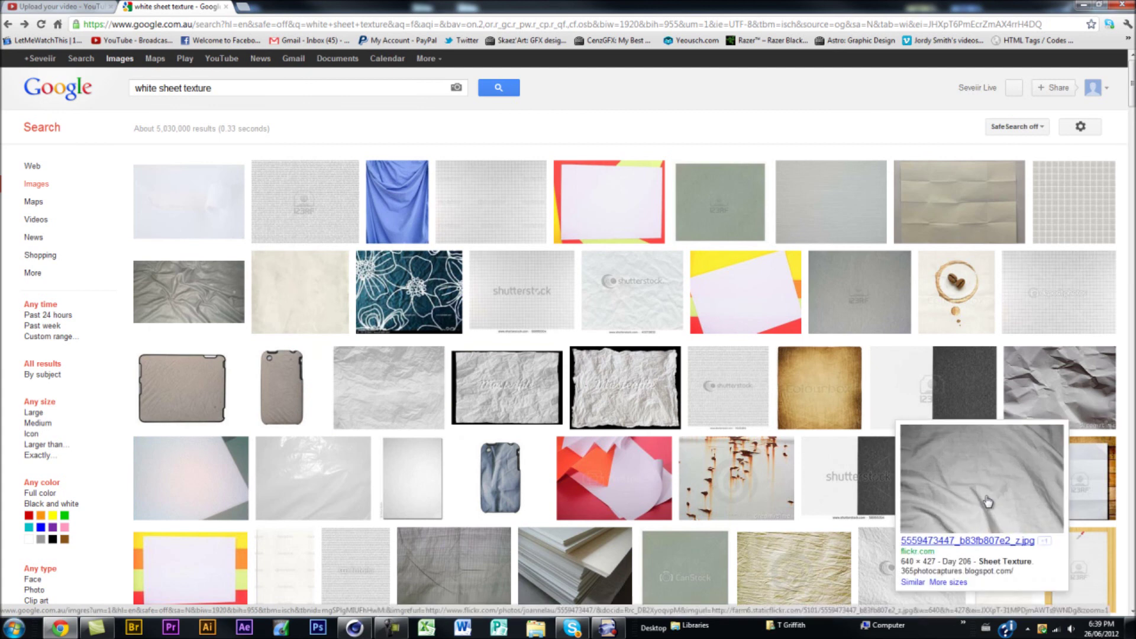
{"action": "left_click", "coordinate": [987, 502]}
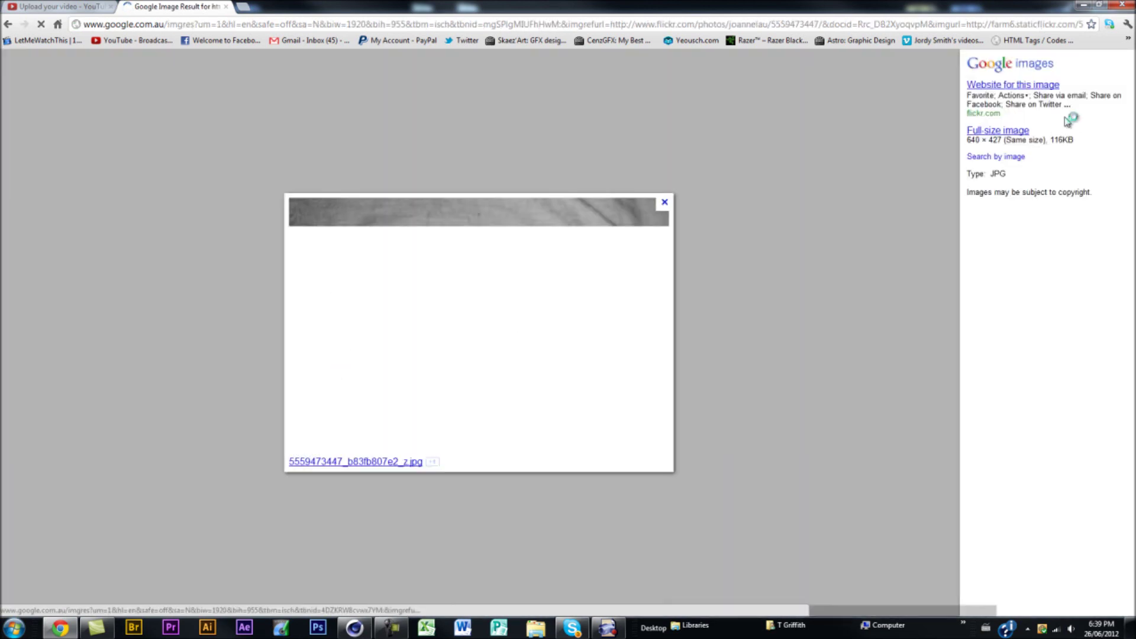
{"action": "left_click", "coordinate": [1019, 131]}
{"action": "right_click", "coordinate": [231, 127]}
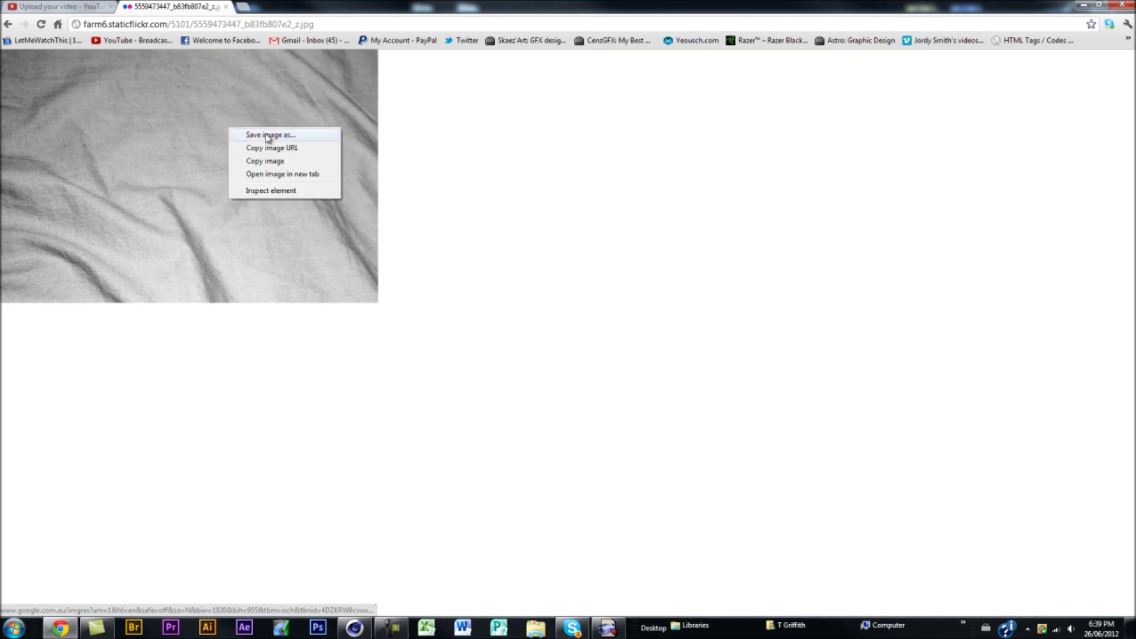
{"action": "left_click", "coordinate": [268, 138]}
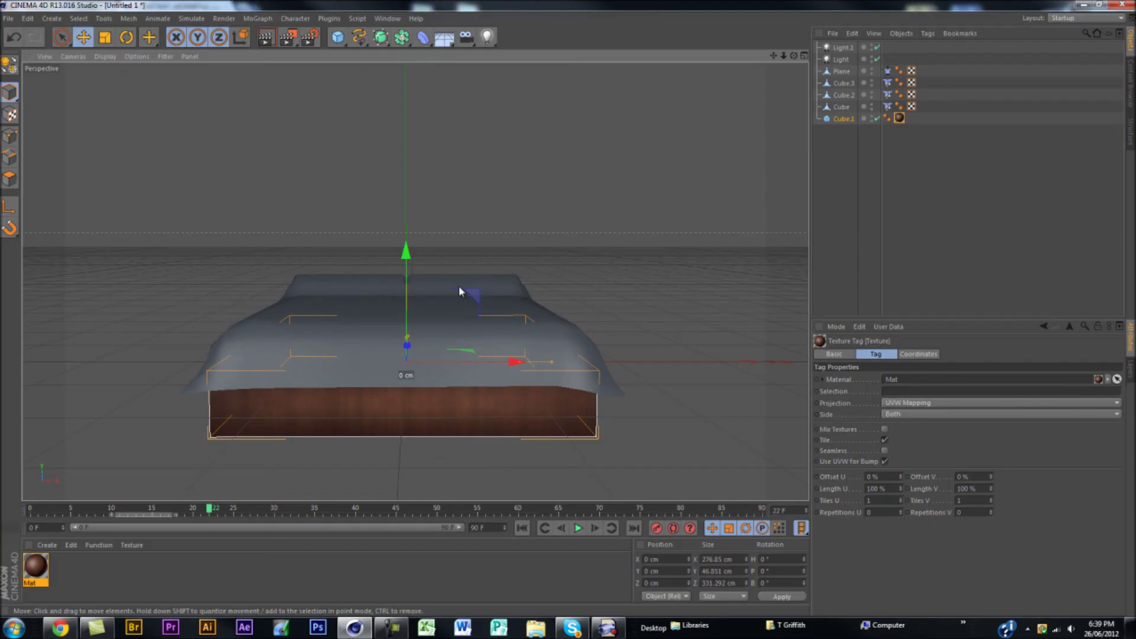
{"action": "double_click", "coordinate": [61, 571]}
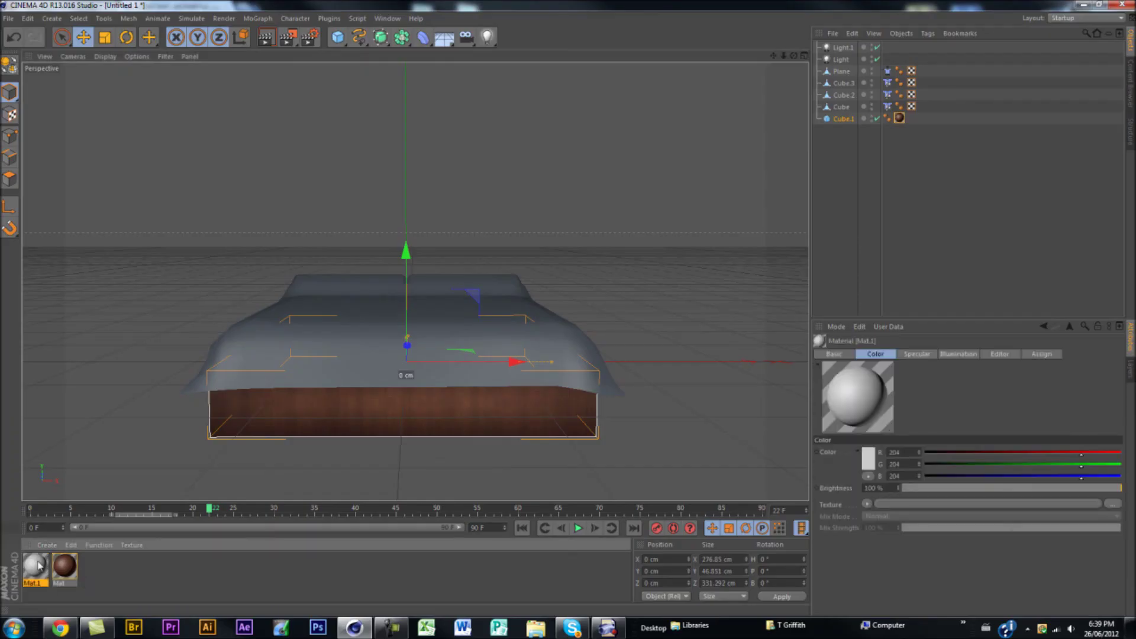
{"action": "double_click", "coordinate": [37, 565]}
{"action": "left_click", "coordinate": [310, 172]}
{"action": "left_click", "coordinate": [329, 196]}
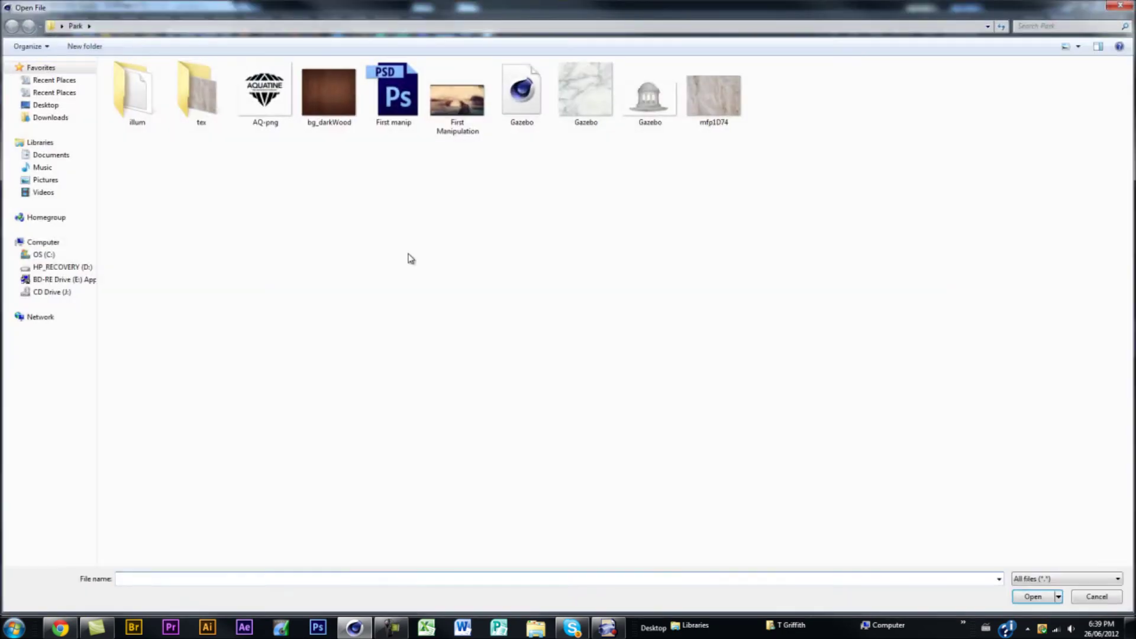
{"action": "left_click", "coordinate": [46, 105]}
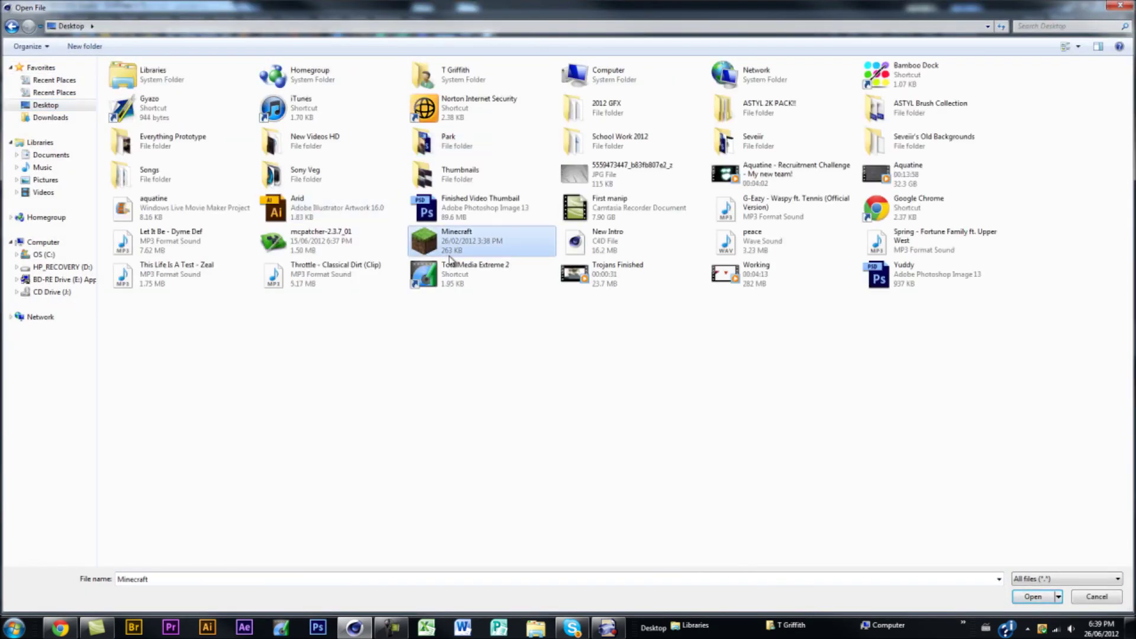
{"action": "double_click", "coordinate": [609, 189]}
{"action": "left_click", "coordinate": [565, 351]}
Step: Set the sheet material's color brightness to 0%, apply it to the blanket, and preview the bed in a viewport render
{"action": "left_click_drag", "start_coordinate": [388, 160], "coordinate": [343, 158]}
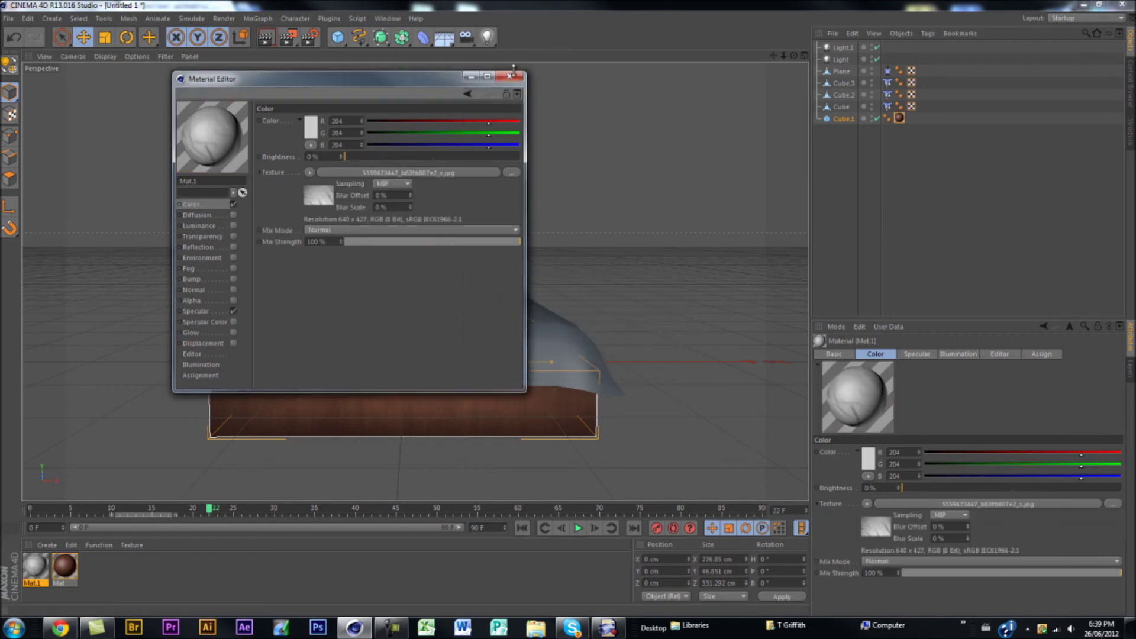
{"action": "left_click", "coordinate": [509, 77]}
{"action": "left_click_drag", "start_coordinate": [31, 562], "coordinate": [308, 384]}
{"action": "left_click_drag", "start_coordinate": [729, 357], "coordinate": [665, 307], "text": "alt"}
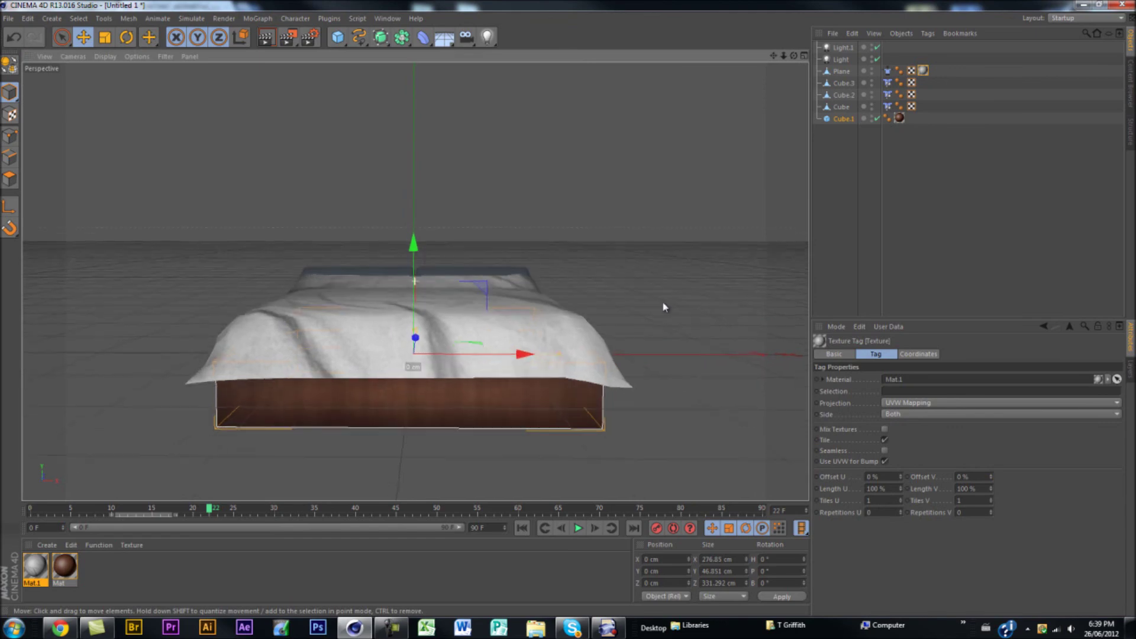
{"action": "left_click", "coordinate": [264, 42]}
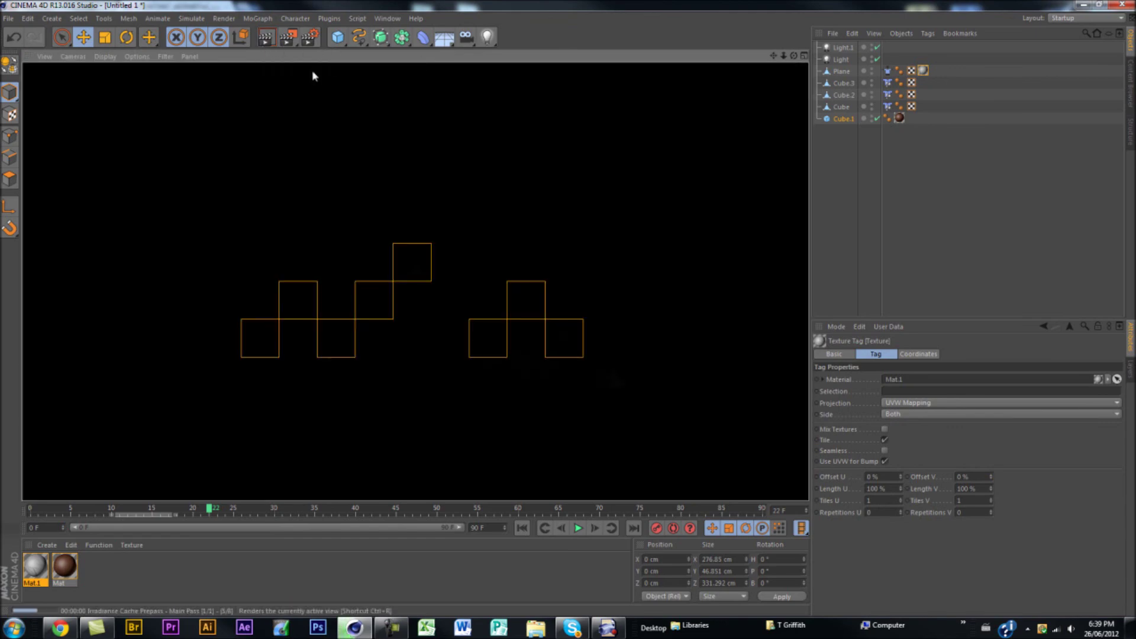